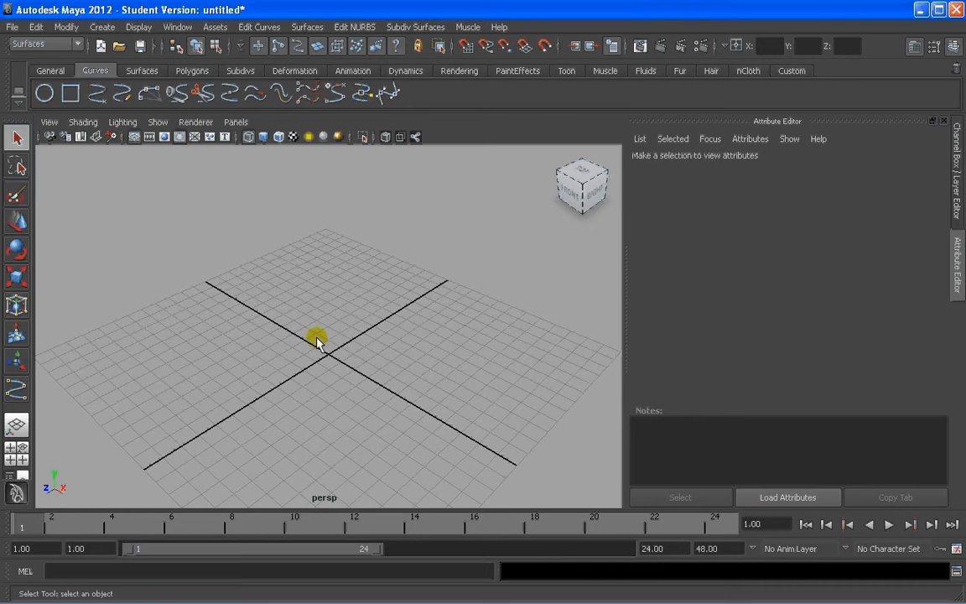
Switch to the four-view layout and enlarge the top view, with the Channel Box displayed in place of the Attribute Editor.
left_click_drag(317, 339, 343, 337, "alt")
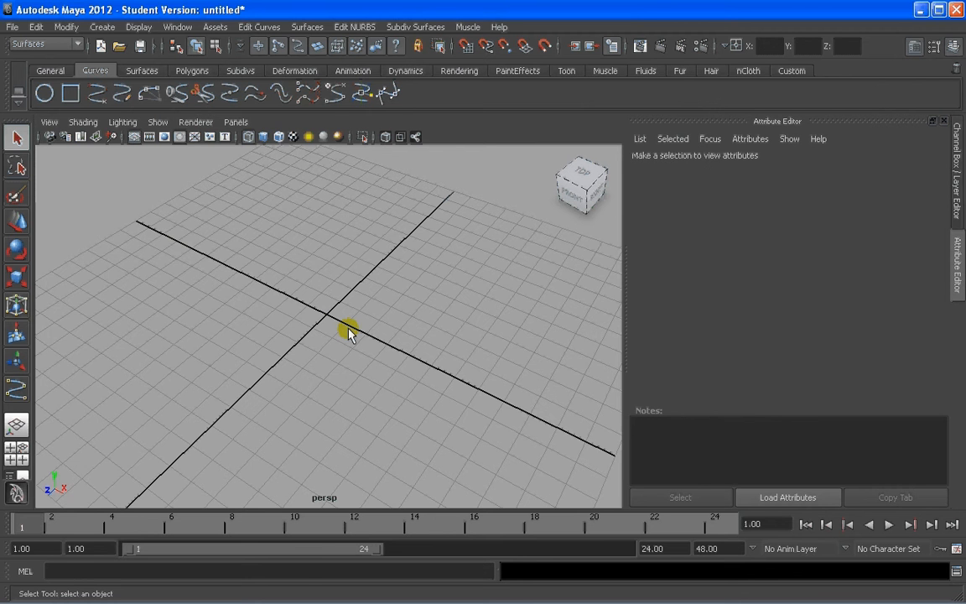
mouse_move(346, 306)
left_mouse_down("alt")
mouse_move(337, 335)
mouse_move(328, 297)
left_mouse_up("alt")
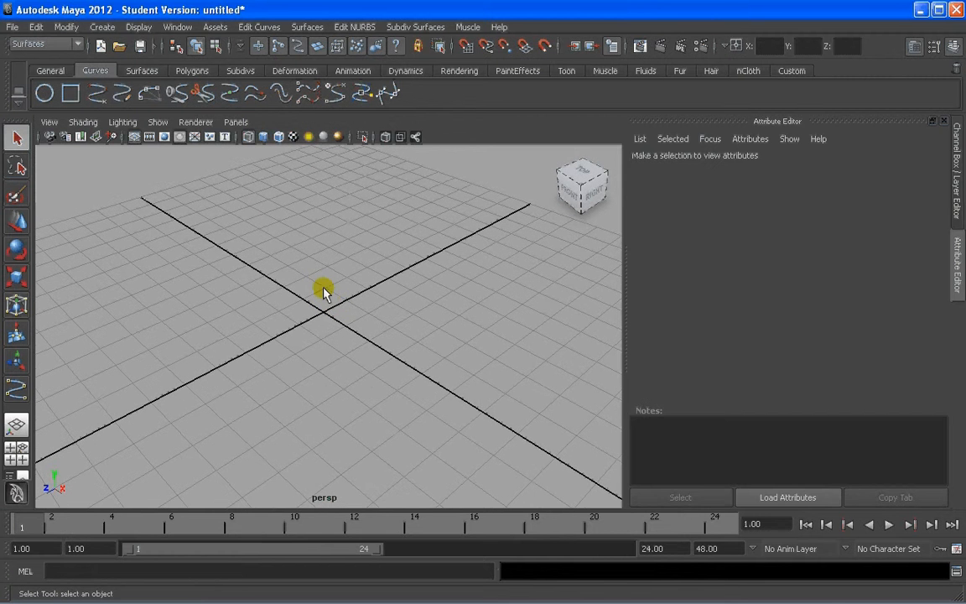
left_click(16, 452)
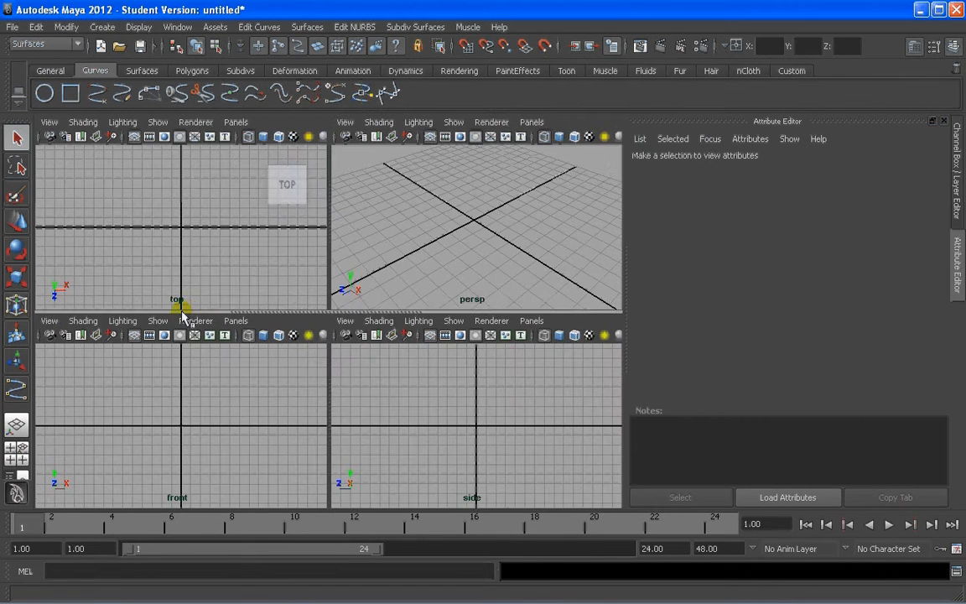
left_click_drag(186, 314, 205, 408)
key("ctrl+a")
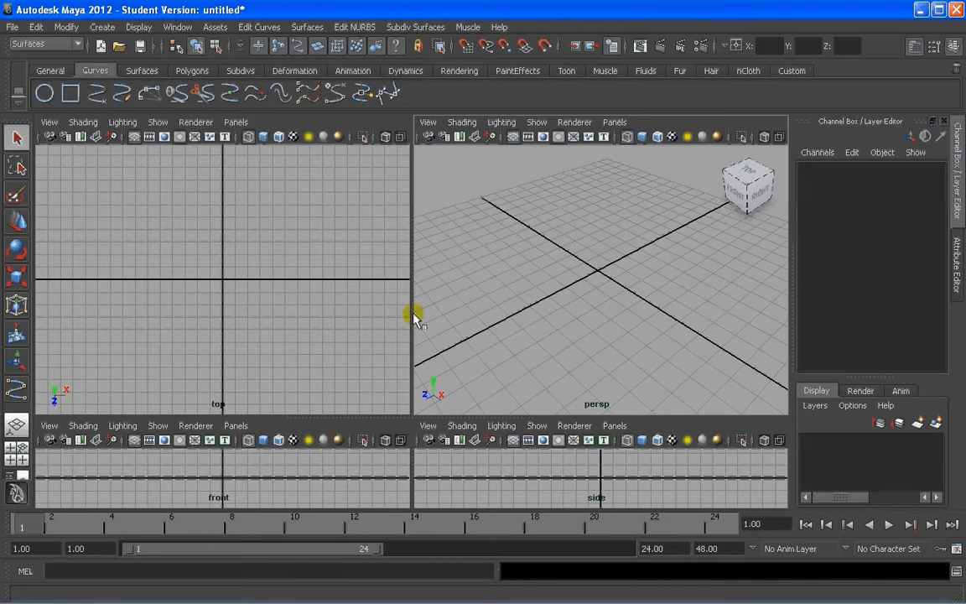
left_click_drag(412, 312, 698, 310)
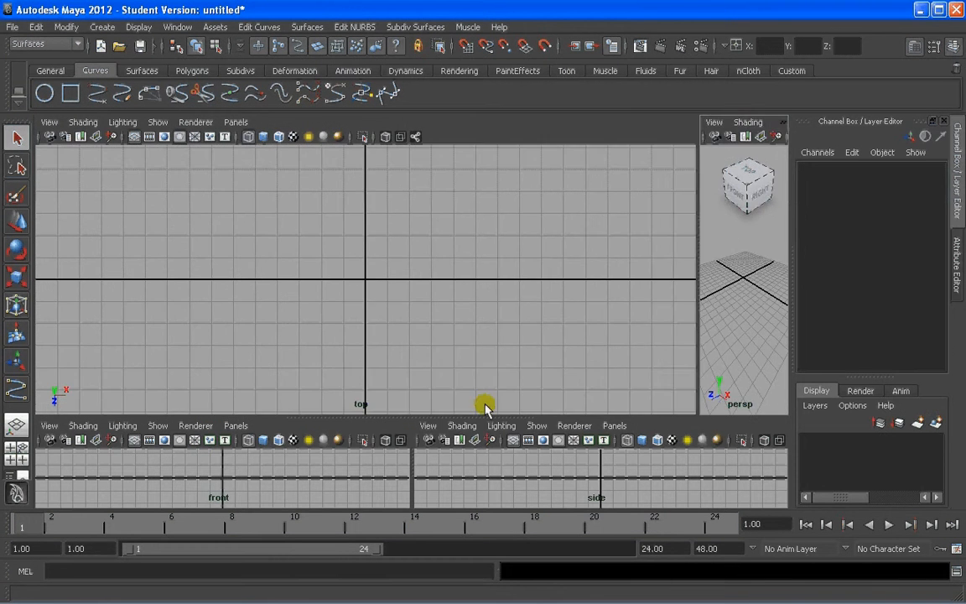
middle_click_drag(266, 327, 425, 286, "alt")
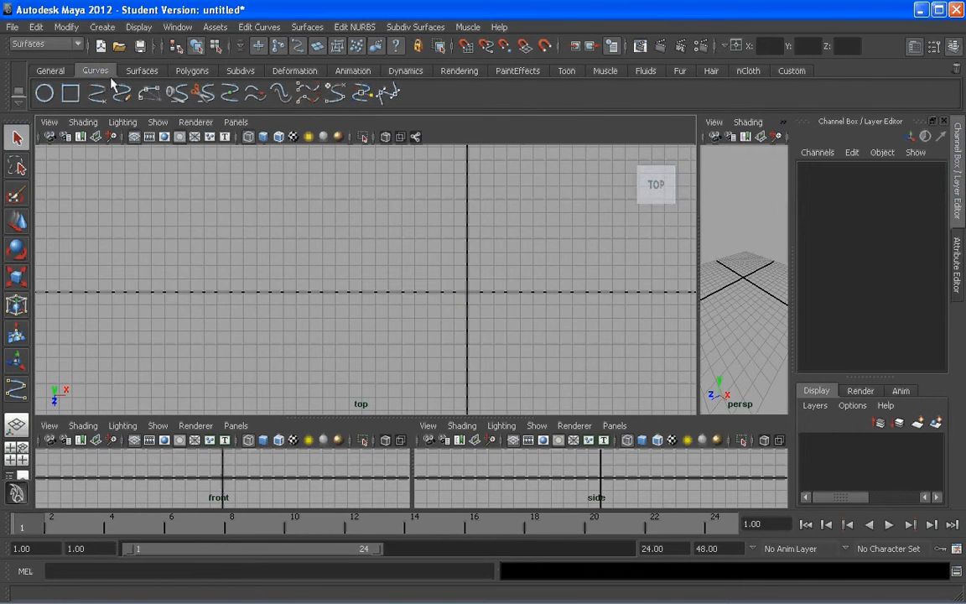
Set the CV Curve Tool's curve degree to 3 Cubic.
left_click(101, 27)
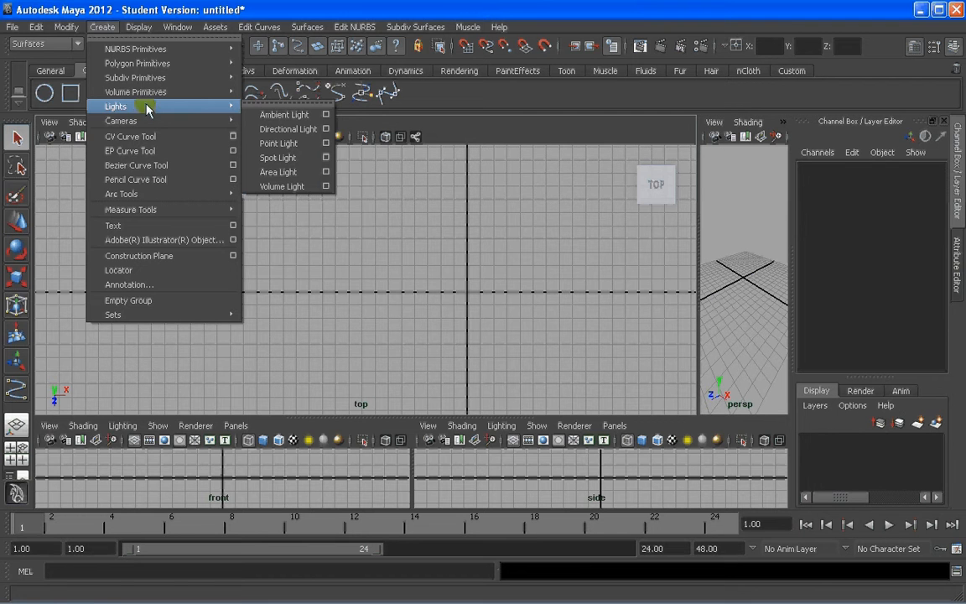
mouse_move(150, 65)
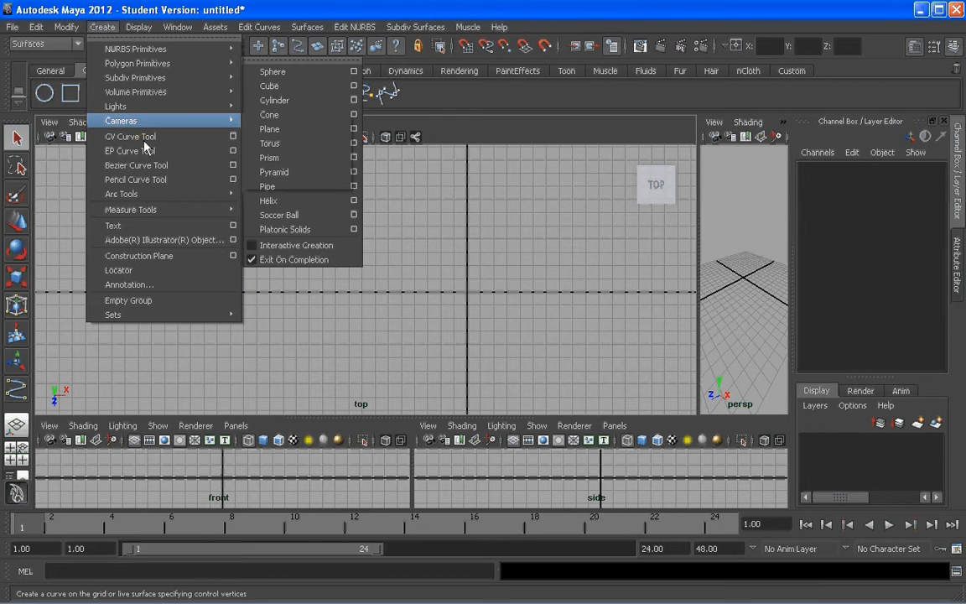
left_click(233, 136)
left_click_drag(599, 67, 639, 62)
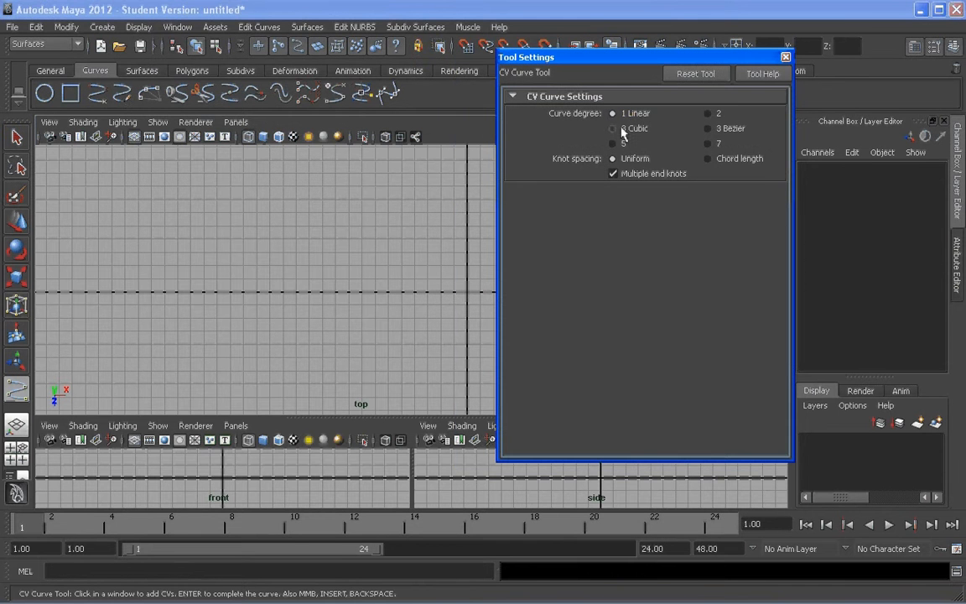
left_click(614, 128)
left_click(786, 58)
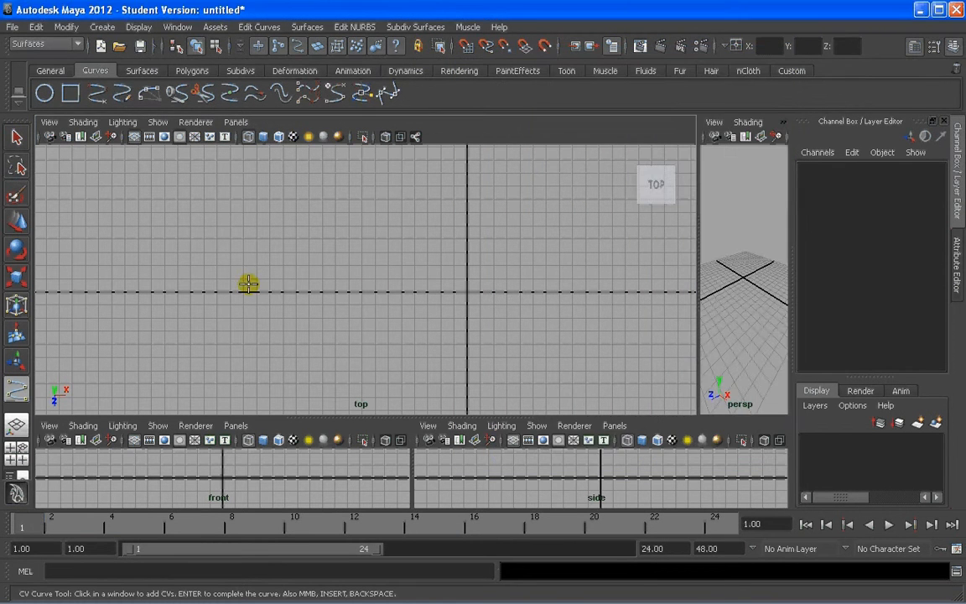
Draw a wavy cubic CV curve in the top view, above the X axis, starting on a grid point and running toward negative X.
middle_click_drag(248, 283, 299, 287, "alt")
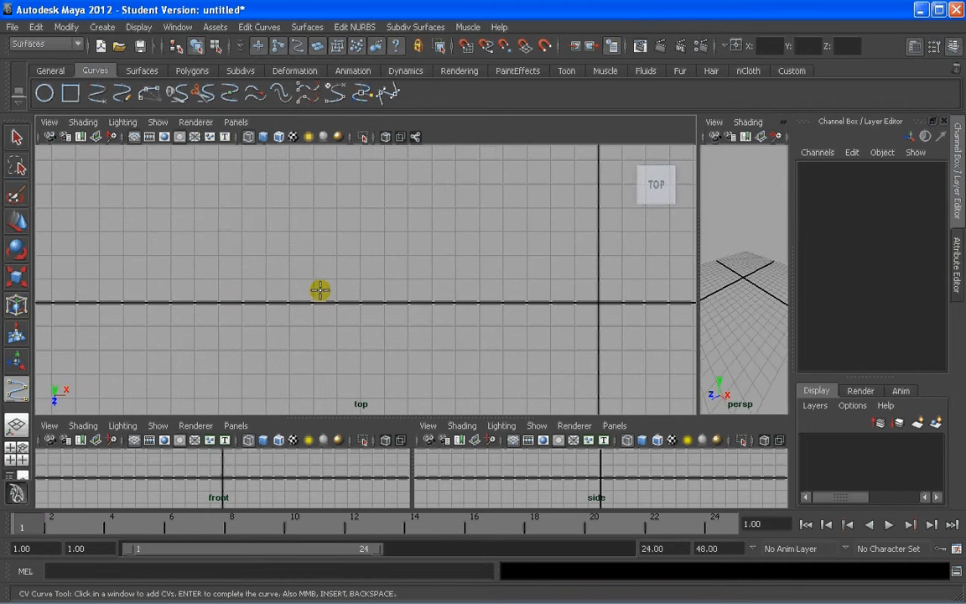
left_click(360, 256)
left_click(333, 263)
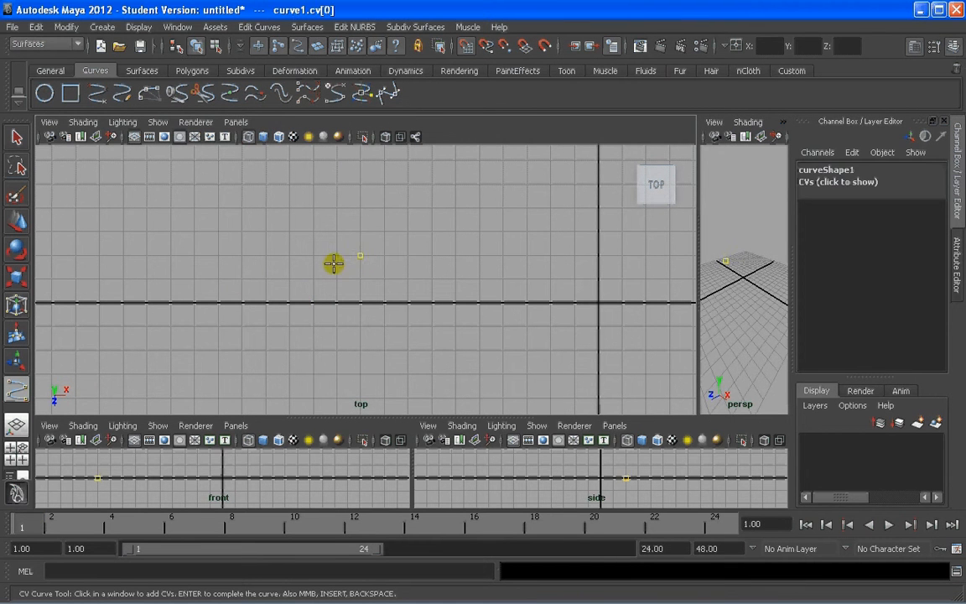
left_click(321, 260)
left_click(306, 263)
left_click(302, 249)
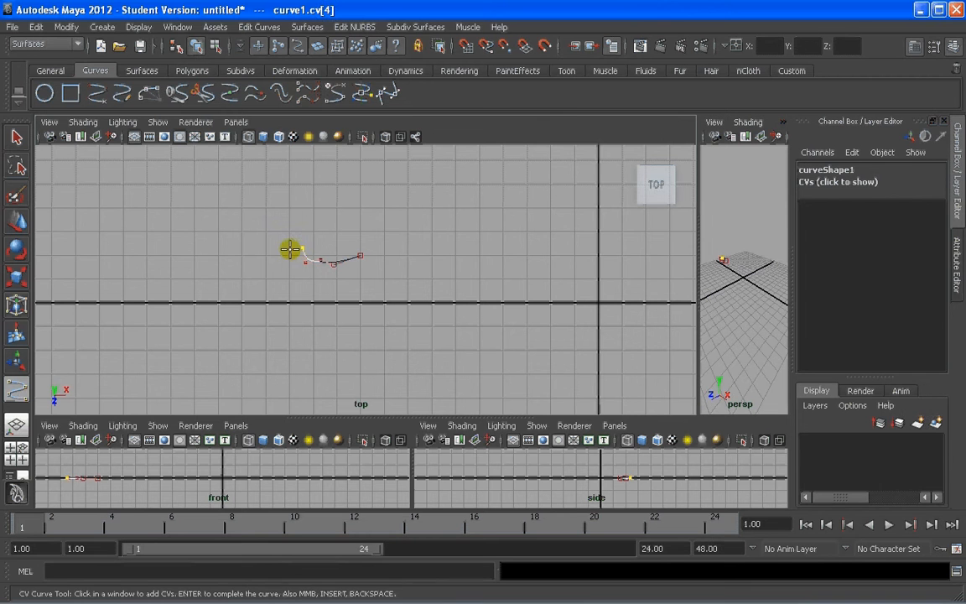
left_click(286, 249)
left_click(274, 262)
left_click(259, 257)
left_click(249, 250)
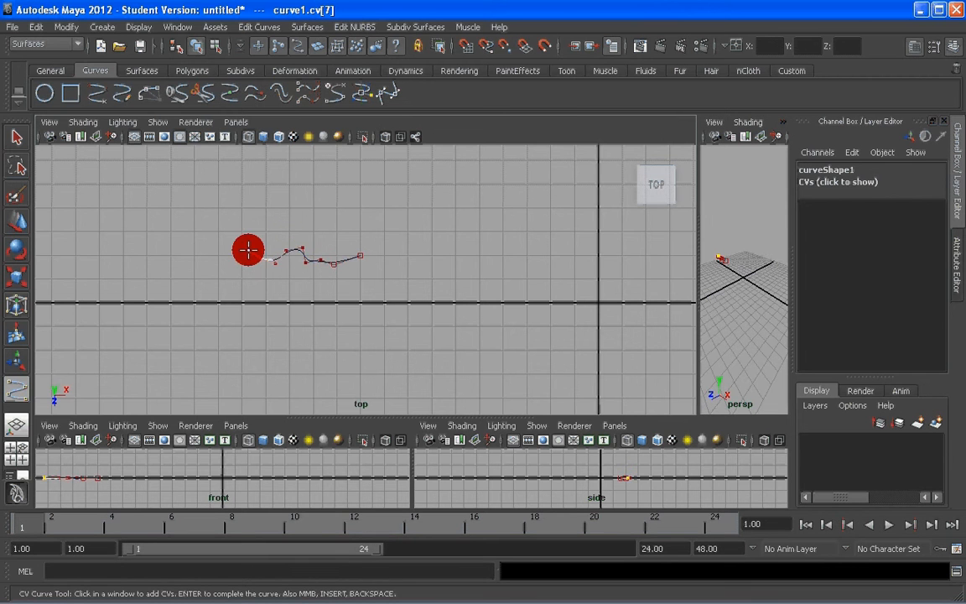
scroll(237, 261, "up", 1)
left_click(220, 270)
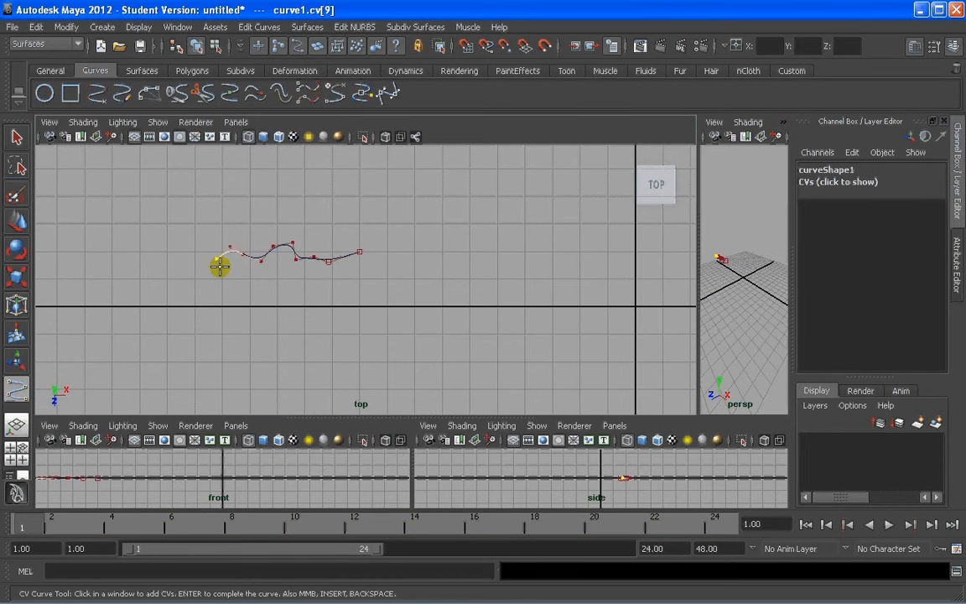
left_click(206, 253)
key("Return")
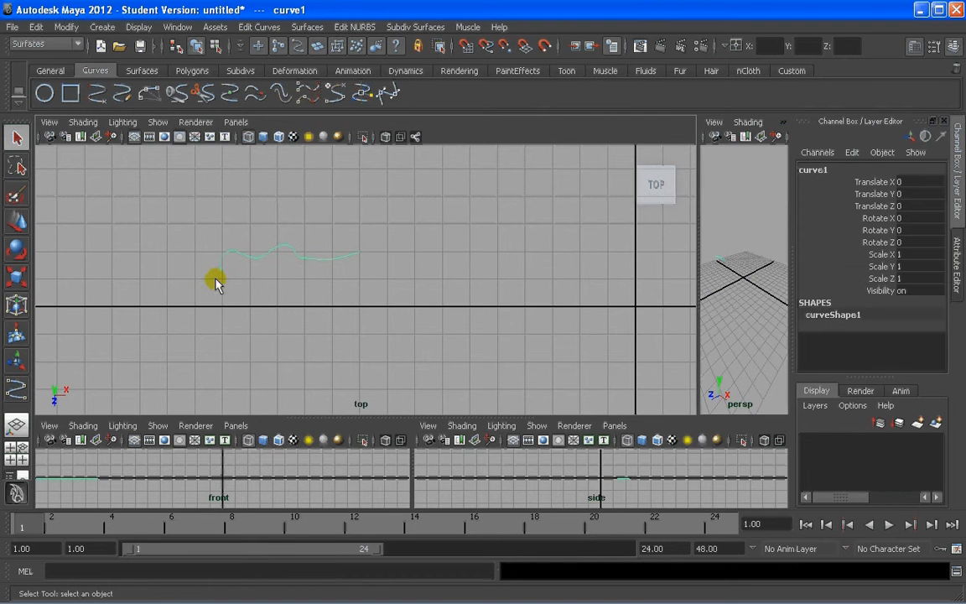
Set the CV Curve Tool's curve degree to 1 Linear.
left_click(103, 26)
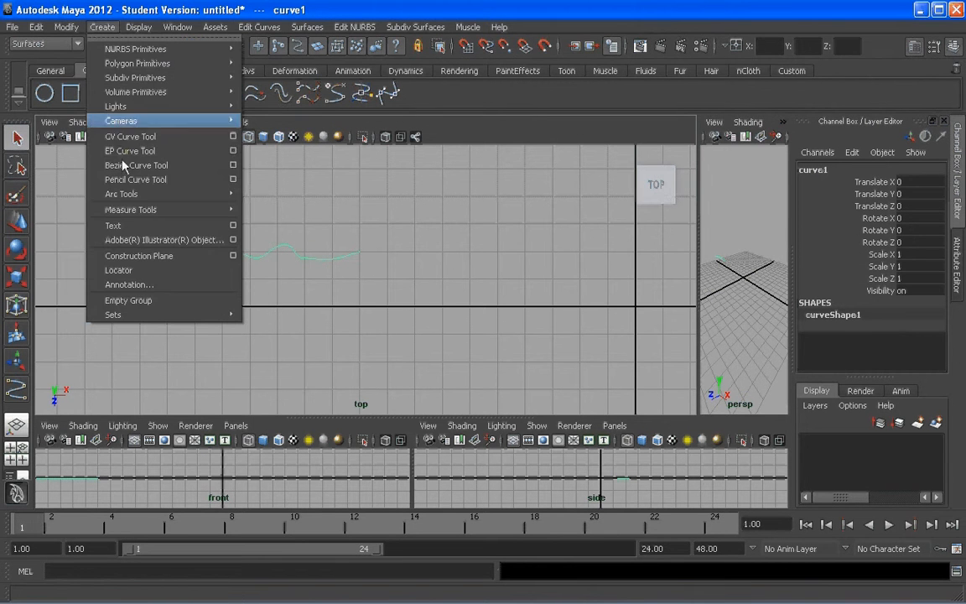
left_click(234, 136)
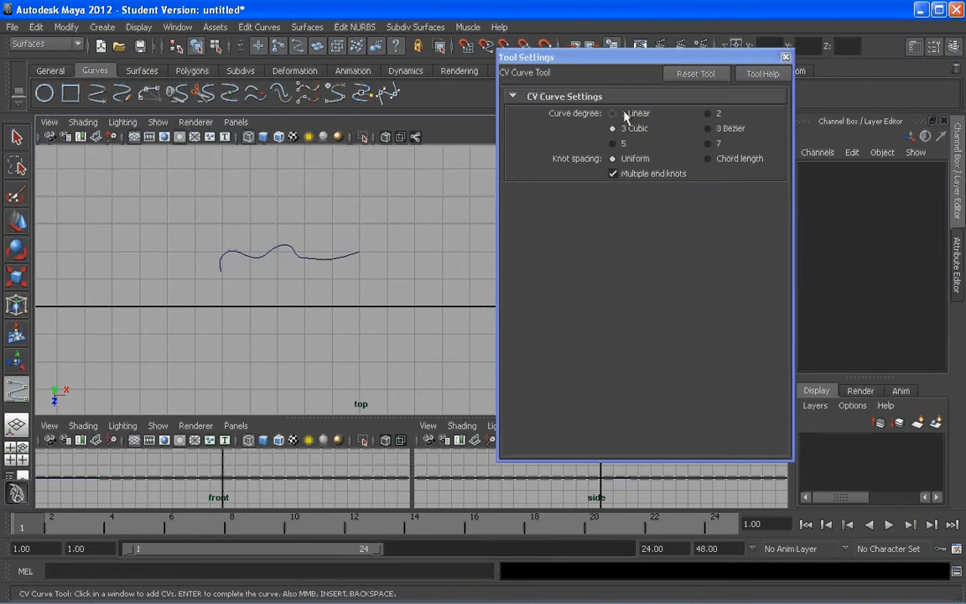
left_click(624, 118)
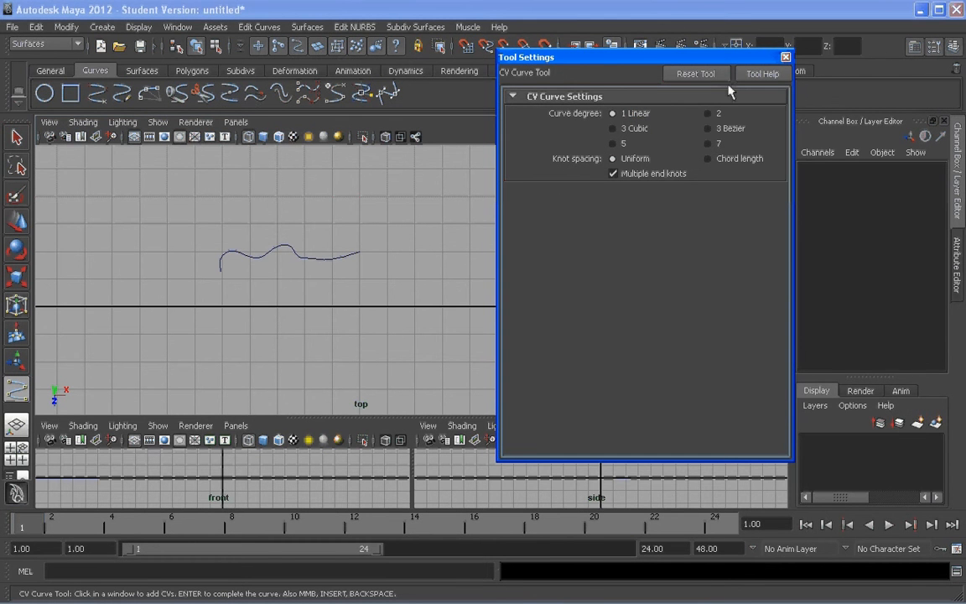
left_click(785, 57)
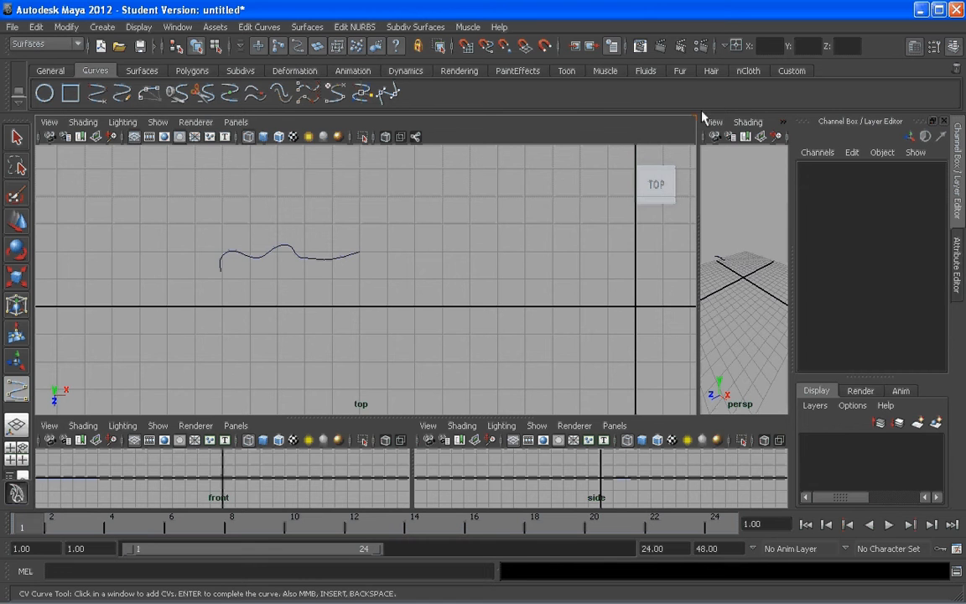
Draw a jagged linear curve from the wavy curve's left end, zigzagging left and down toward the X axis.
left_click(220, 271)
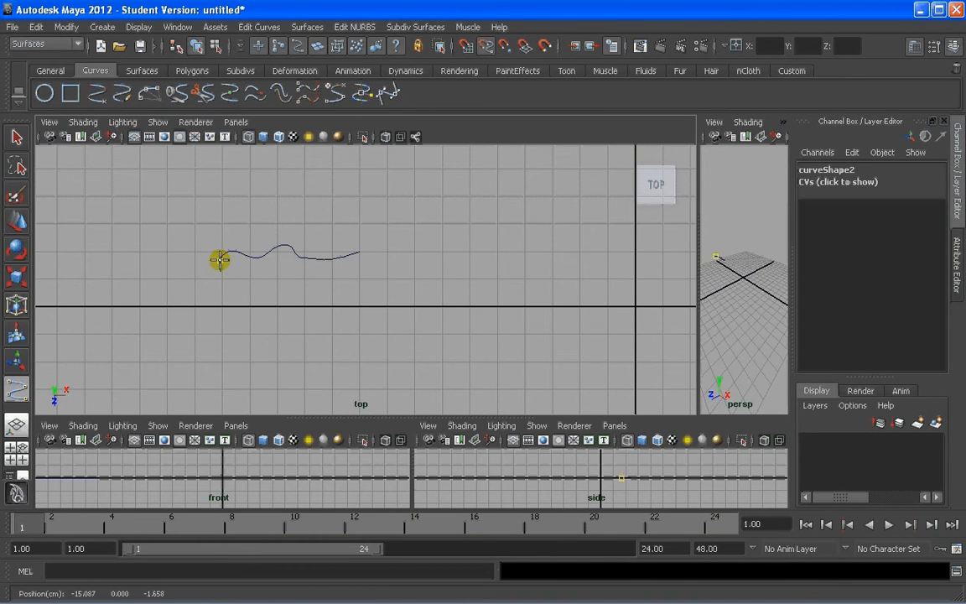
left_click(202, 266)
left_click(188, 275)
left_click(182, 267)
left_click(168, 278)
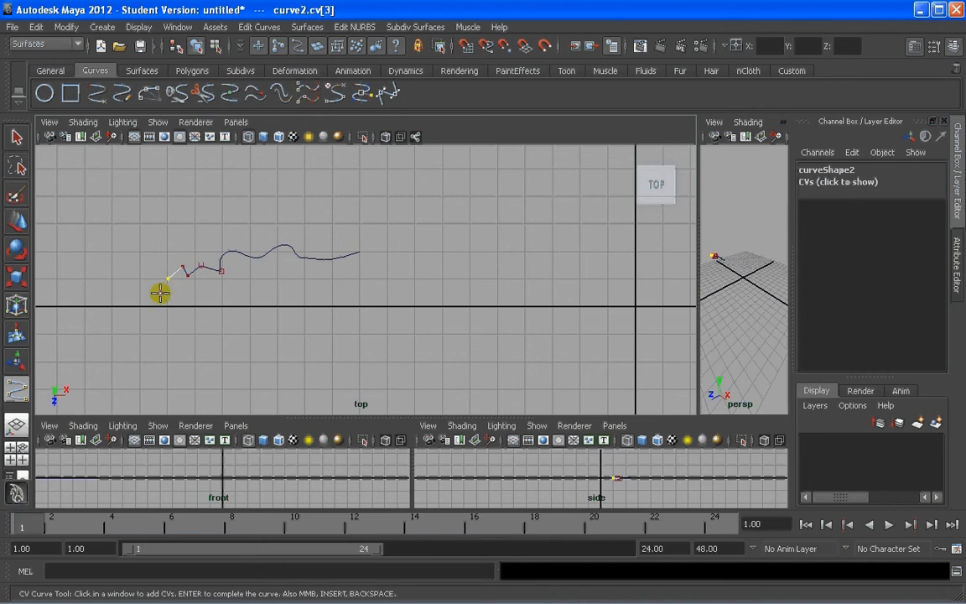
left_click(164, 295)
left_click(174, 298)
scroll(160, 311, "up", 2)
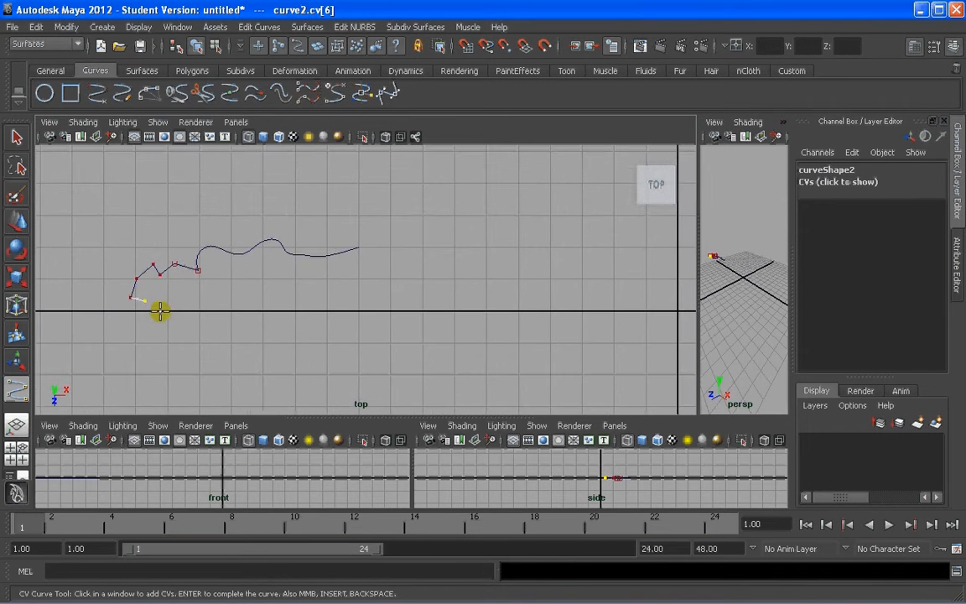
Close the outline with grid-snapped points along the X axis and up to the wavy curve's right end, and finish the linear curve.
scroll(135, 313, "up", 2)
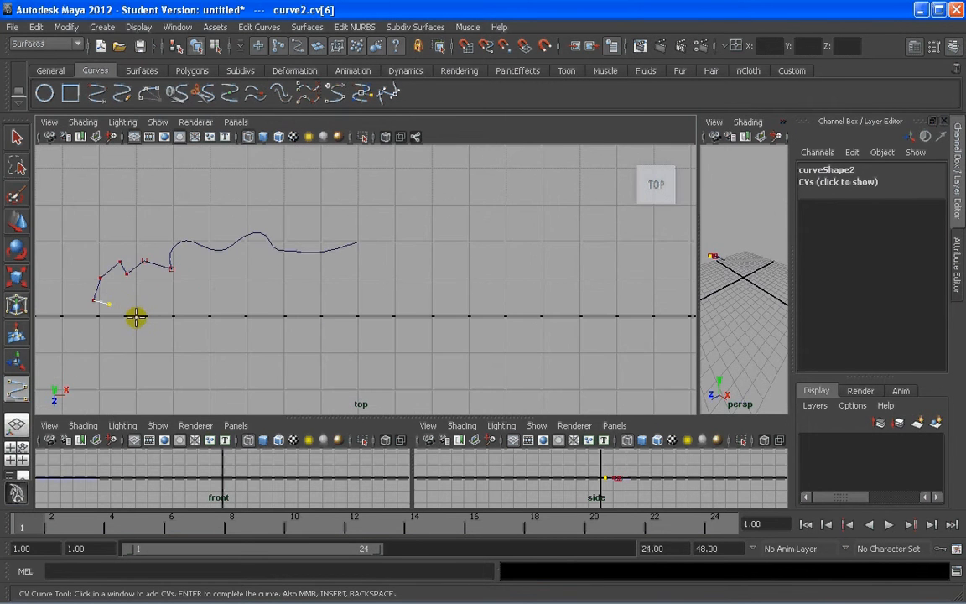
key("x")
left_click(136, 316)
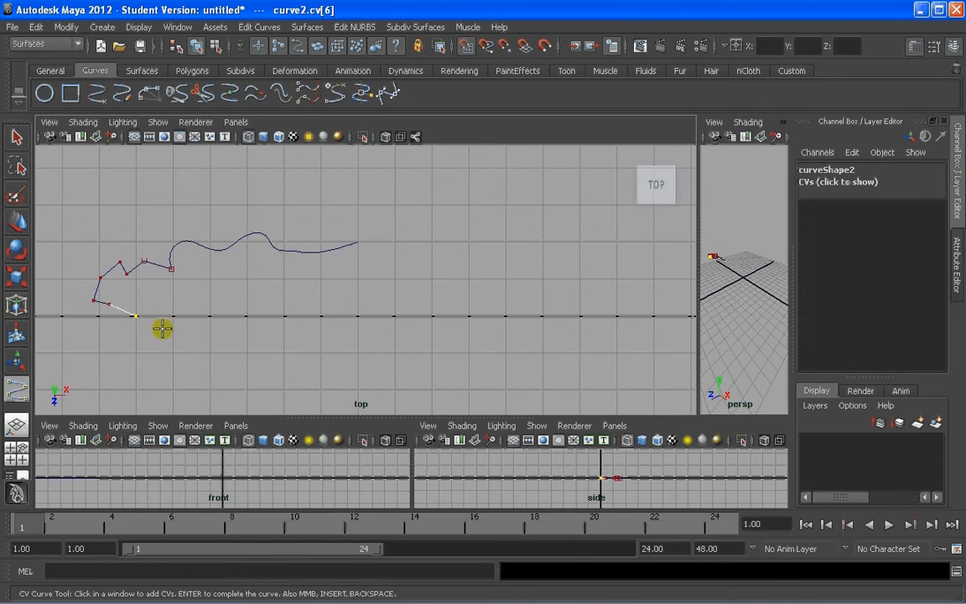
left_click(359, 316)
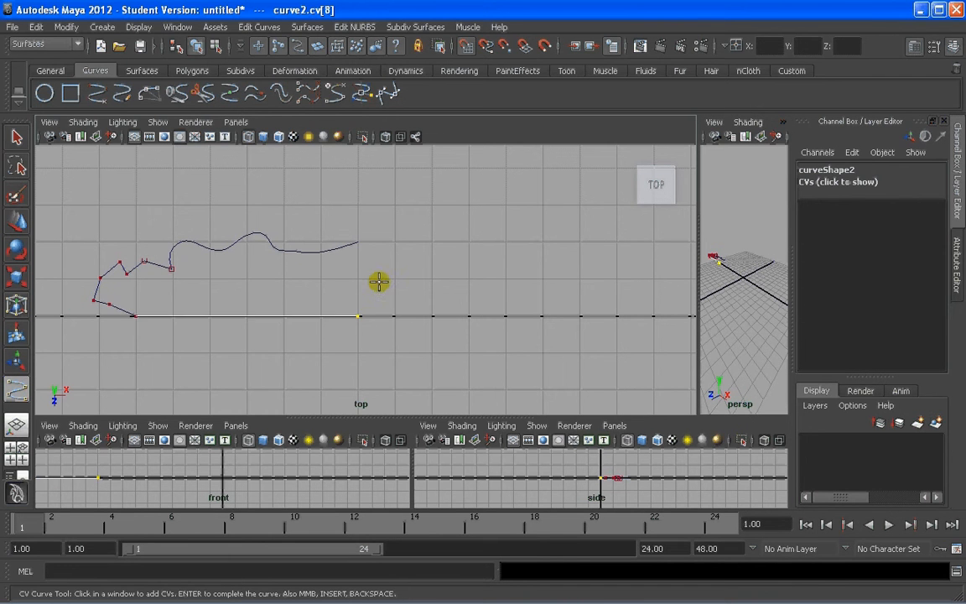
left_click(358, 242)
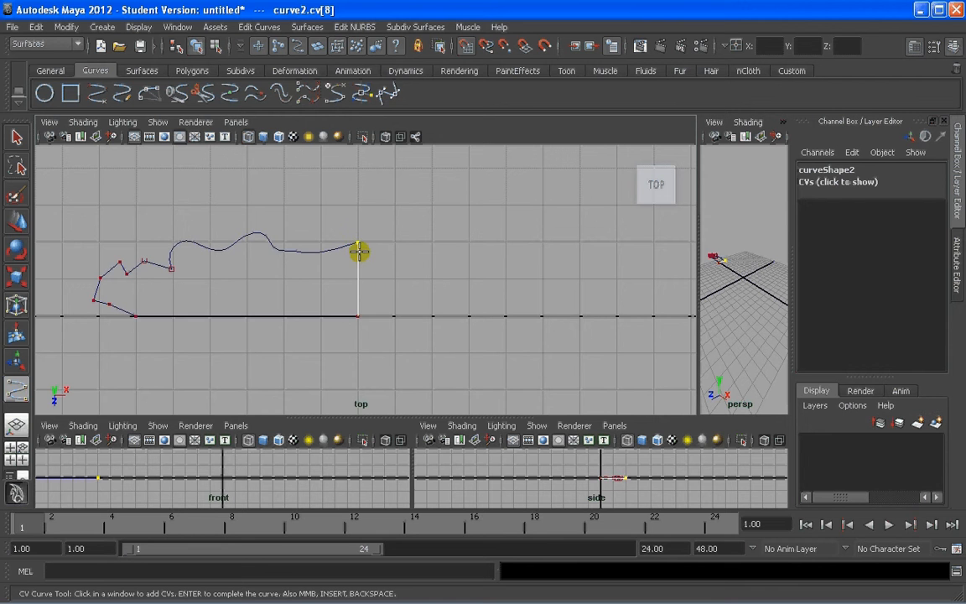
key("Return")
left_click(392, 292)
scroll(353, 287, "down", 3)
middle_click_drag(255, 277, 292, 284, "alt")
scroll(306, 284, "up", 1)
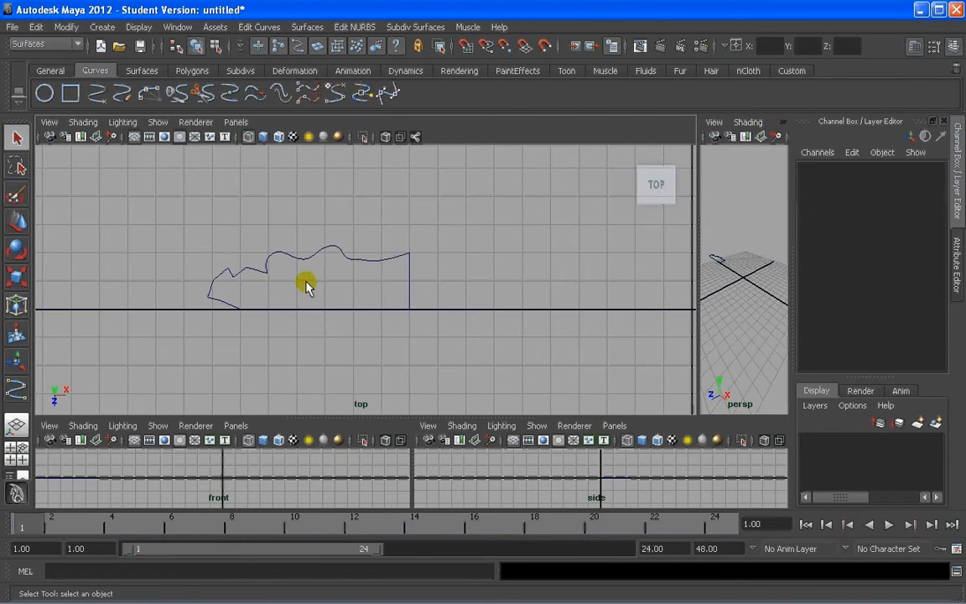
scroll(478, 318, "down", 1)
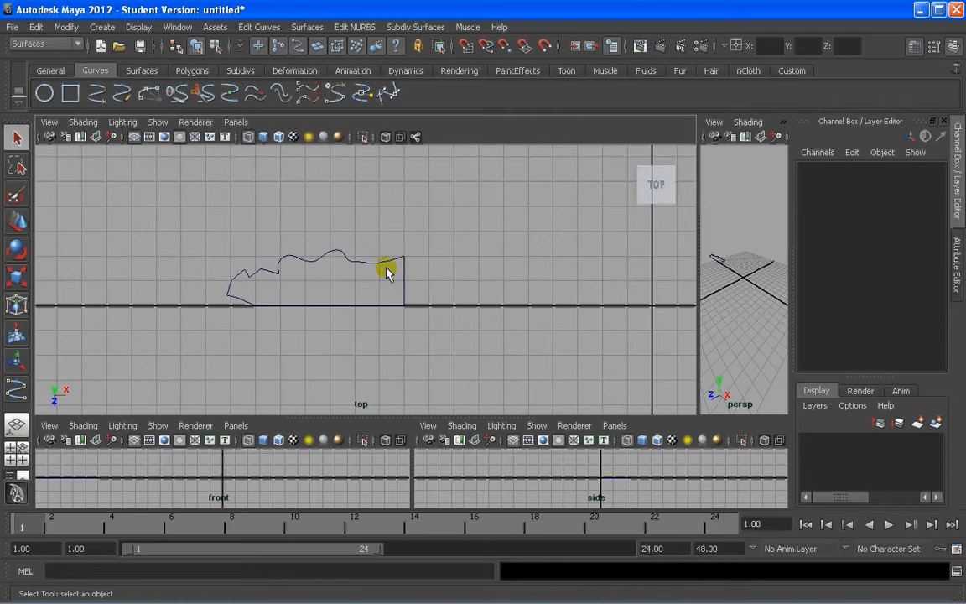
Display the wavy curve's control vertices, and move the third vertex from its right end up and the second one slightly down.
scroll(356, 273, "up", 1)
left_click(356, 271)
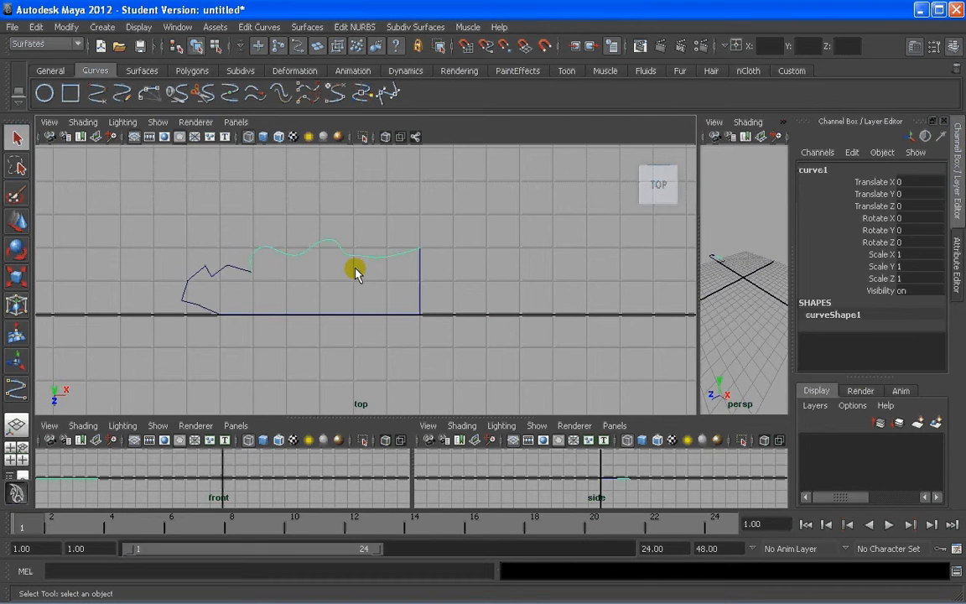
right_click_drag(357, 254, 289, 256)
scroll(349, 243, "up", 1)
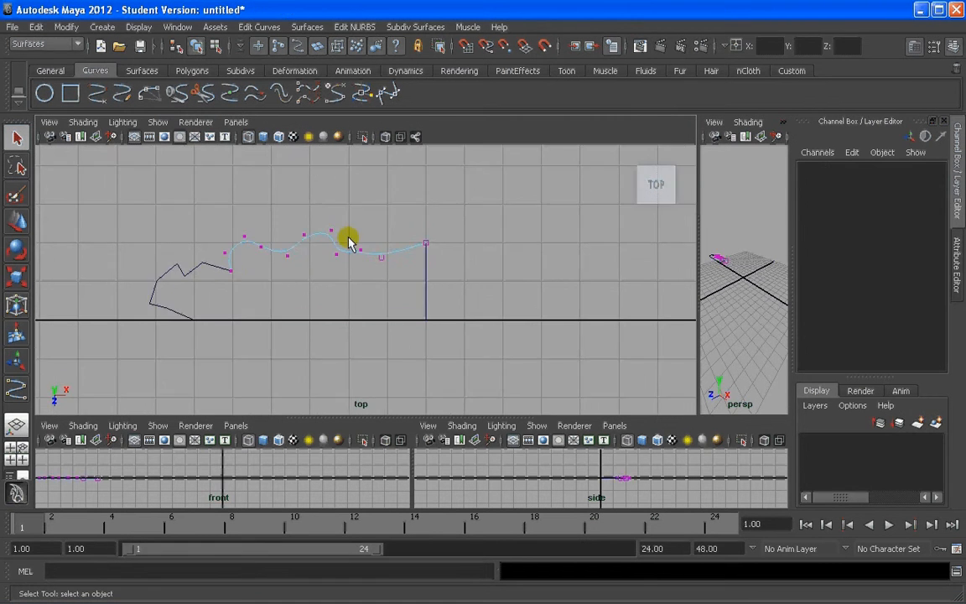
left_click(361, 252)
key("w")
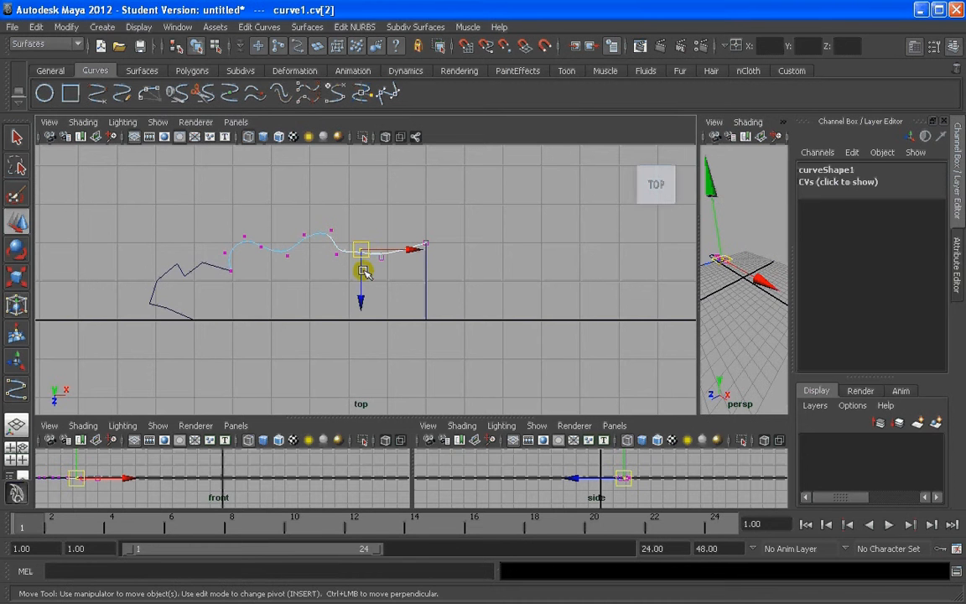
left_click_drag(364, 272, 390, 267)
left_click(383, 261)
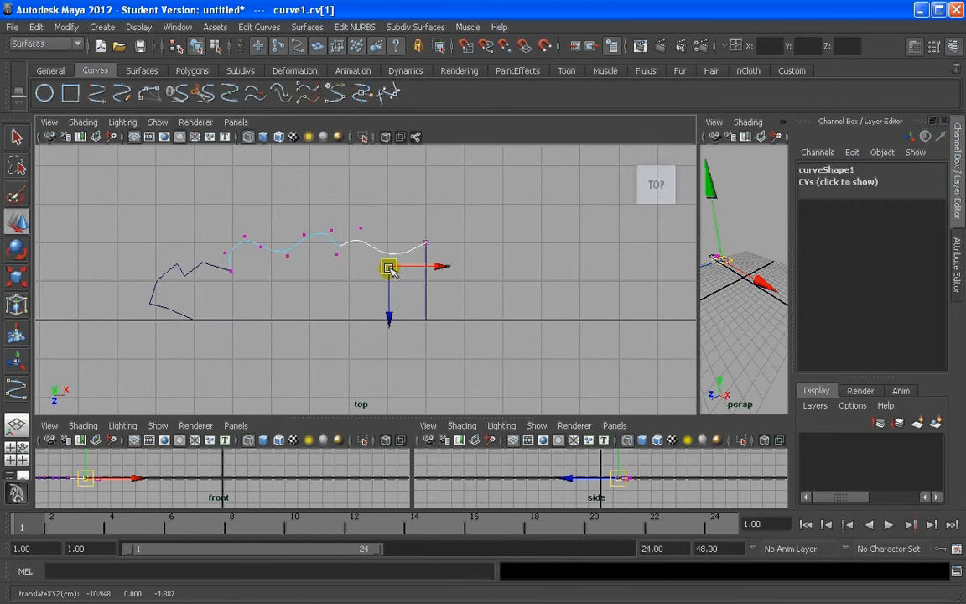
Move the control vertex above the wavy curve's leftmost crest slightly to the left.
scroll(302, 233, "up", 1)
left_click(223, 227)
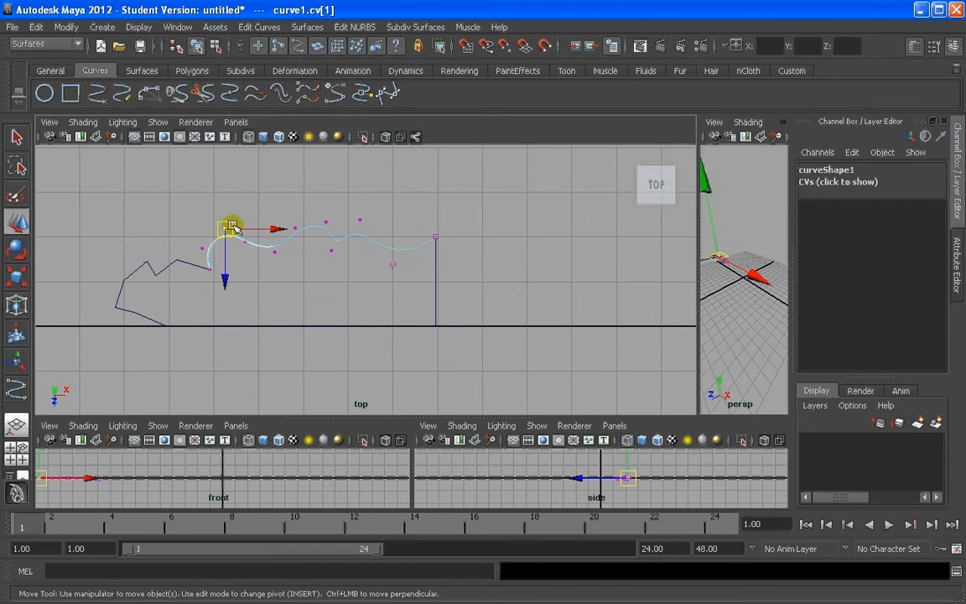
left_click_drag(223, 227, 214, 227)
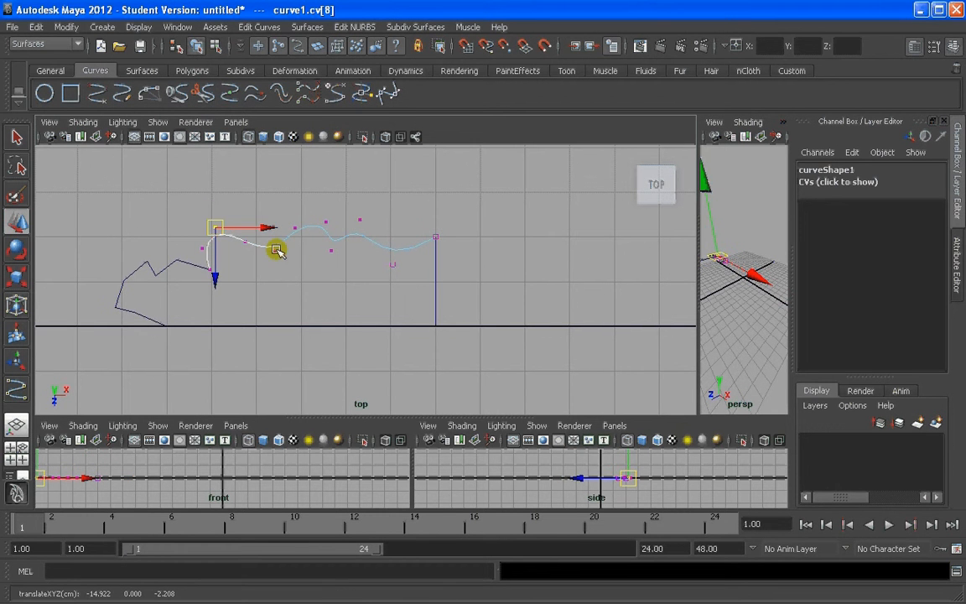
Reshape the wavy curve's middle crests by moving the three control vertices above them further up and sideways.
left_click(295, 227)
left_click_drag(295, 225, 379, 199)
scroll(304, 196, "up", 1)
left_click(326, 215)
left_click(360, 209)
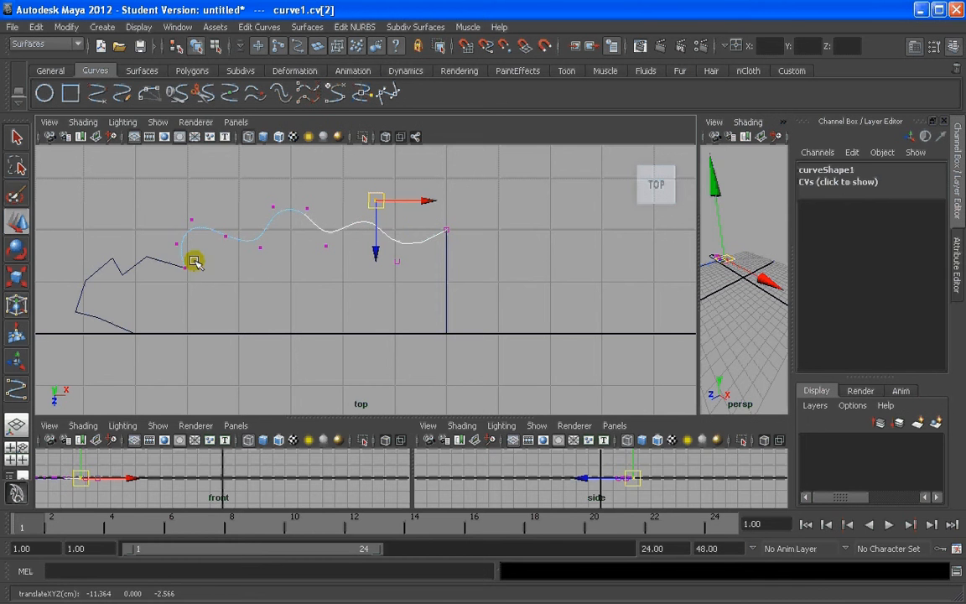
Move the control vertex above the wavy curve's leftmost crest slightly right and down, and deselect it.
left_click(176, 243)
left_click(195, 221)
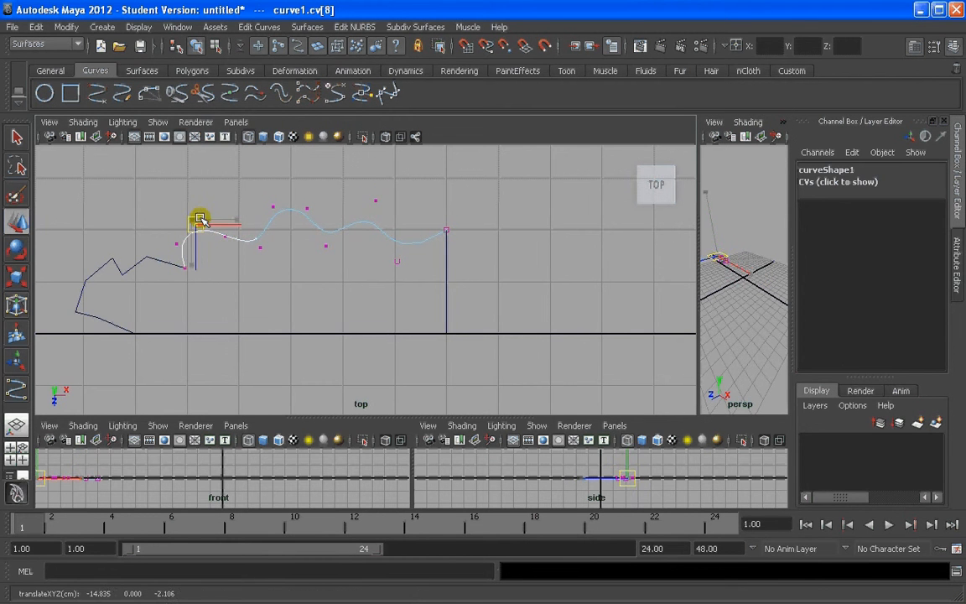
left_click(303, 287)
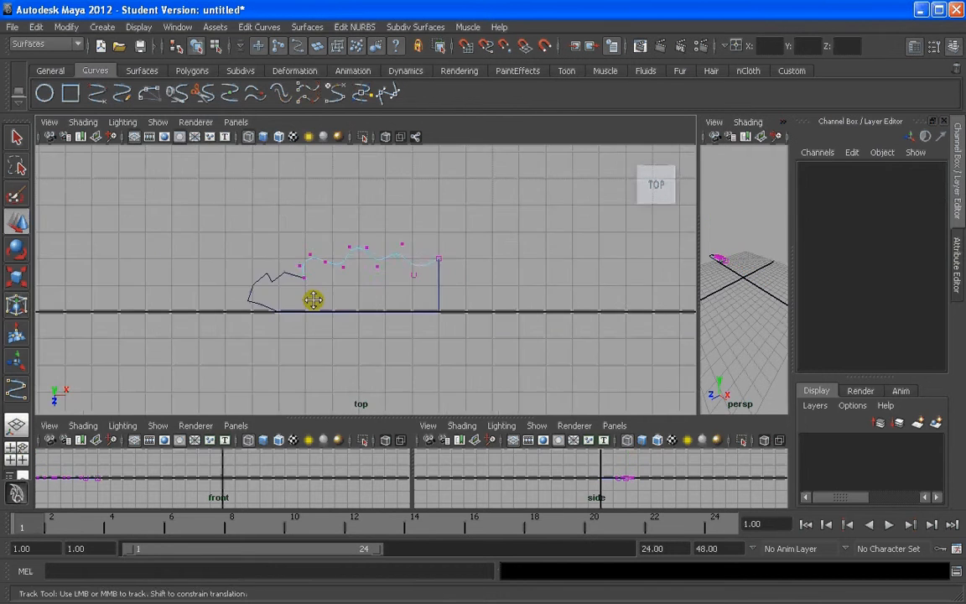
Display the jagged linear curve's control vertices and move the peak vertex nearest the wavy curve upward.
key("a")
left_click(289, 273)
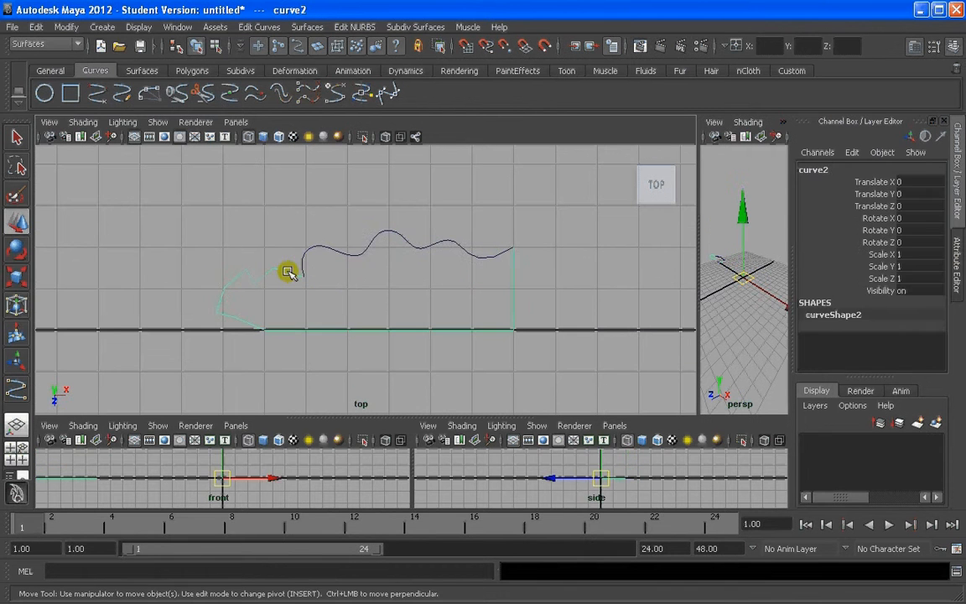
right_click_drag(275, 274, 251, 281)
left_click(275, 271)
left_click_drag(286, 282, 274, 253)
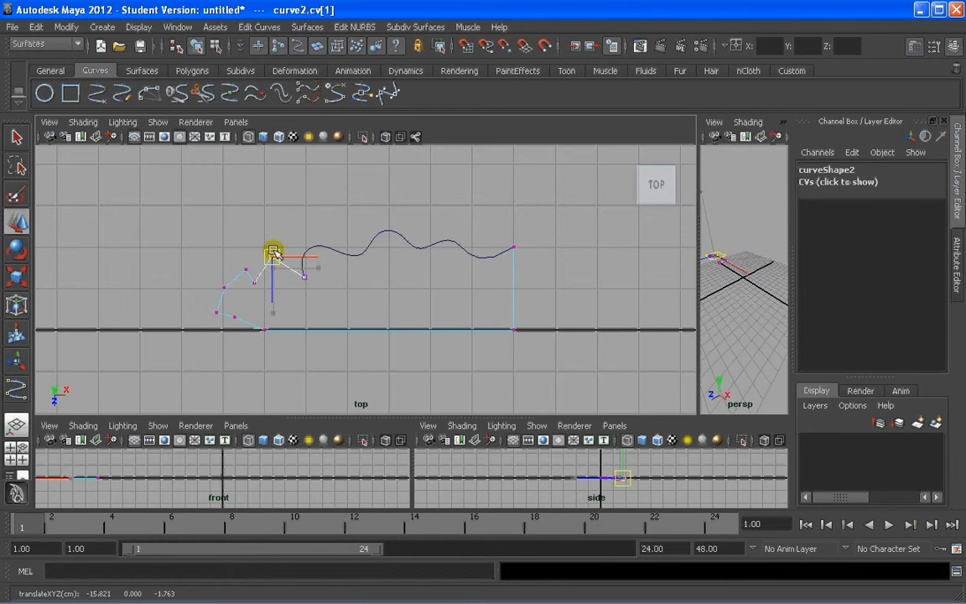
Shift the jagged curve's second peak vertex and the outer vertex beside it to the left.
scroll(241, 265, "up", 1)
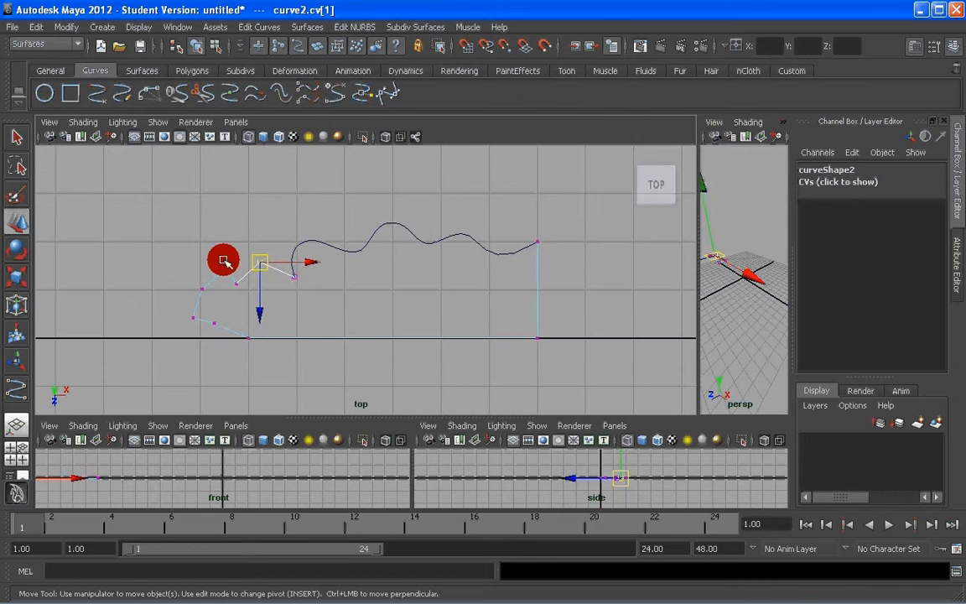
left_click(246, 269)
left_click_drag(228, 266, 192, 289)
Square off the jagged curve's lower-left corner by levelling one vertex and sliding the X-axis vertex directly beneath it, and return to object mode.
left_click(213, 319)
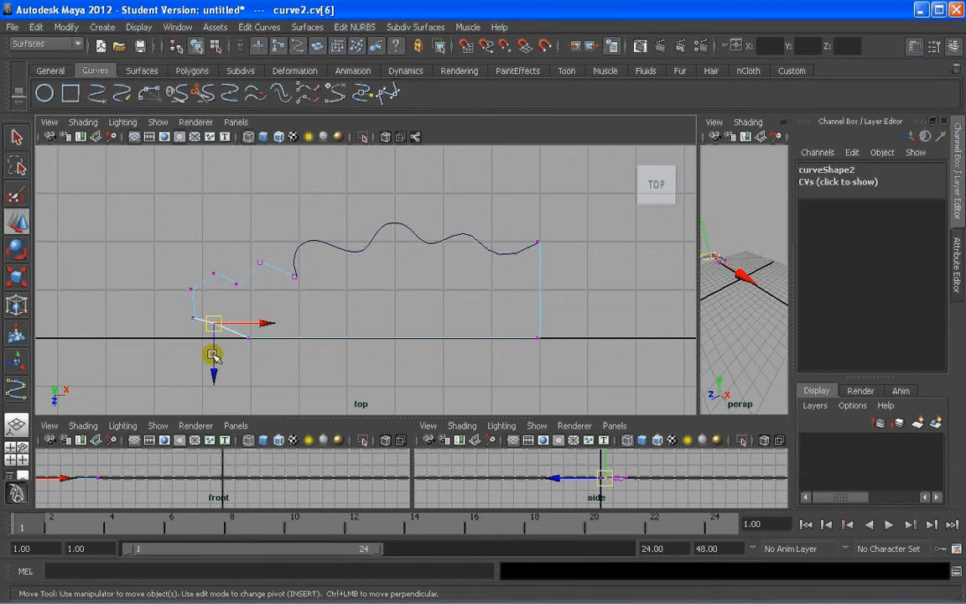
left_click_drag(215, 348, 215, 350)
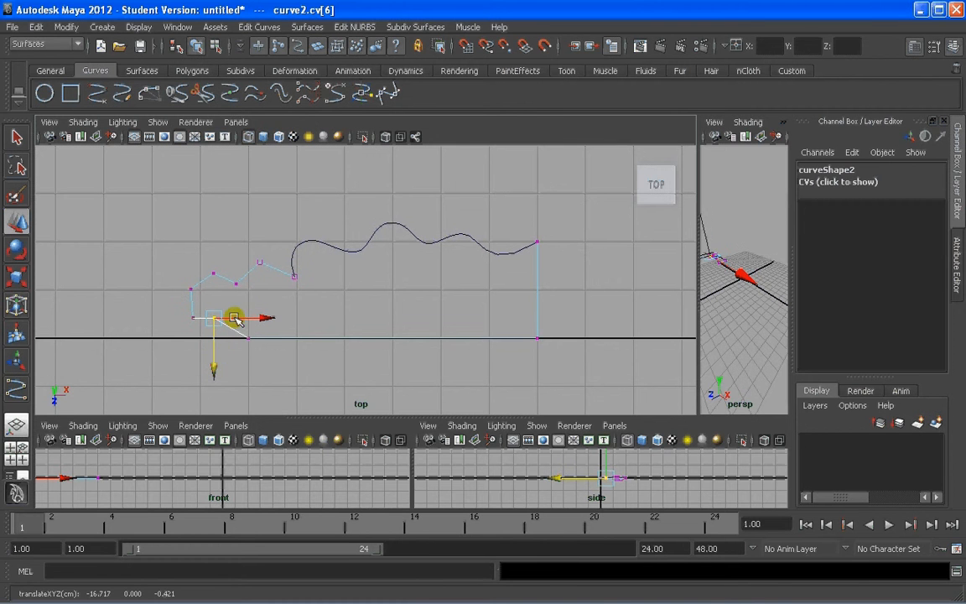
left_click(237, 334)
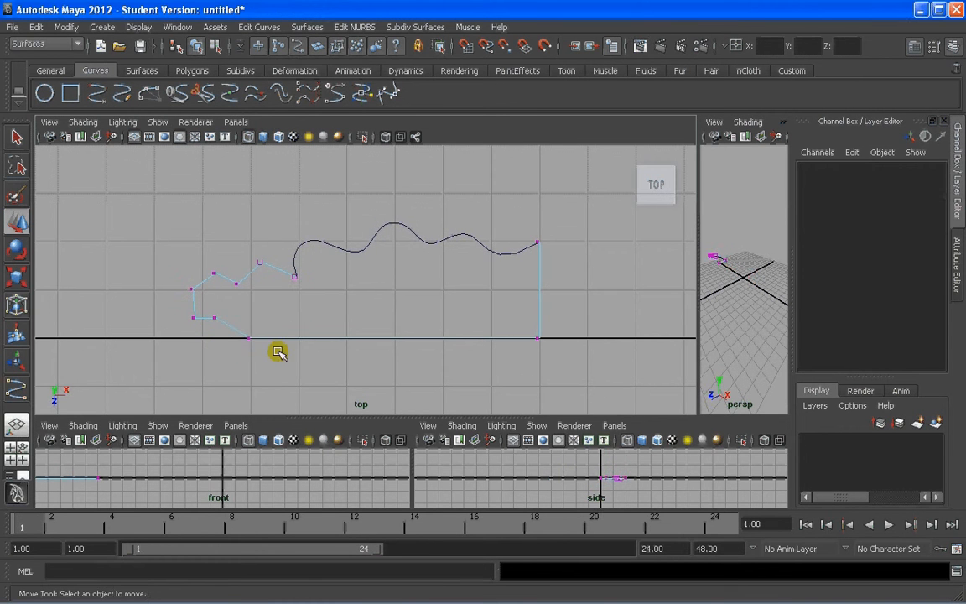
mouse_move(264, 352)
left_mouse_down()
mouse_move(226, 318)
mouse_move(269, 339)
mouse_move(255, 338)
left_mouse_up()
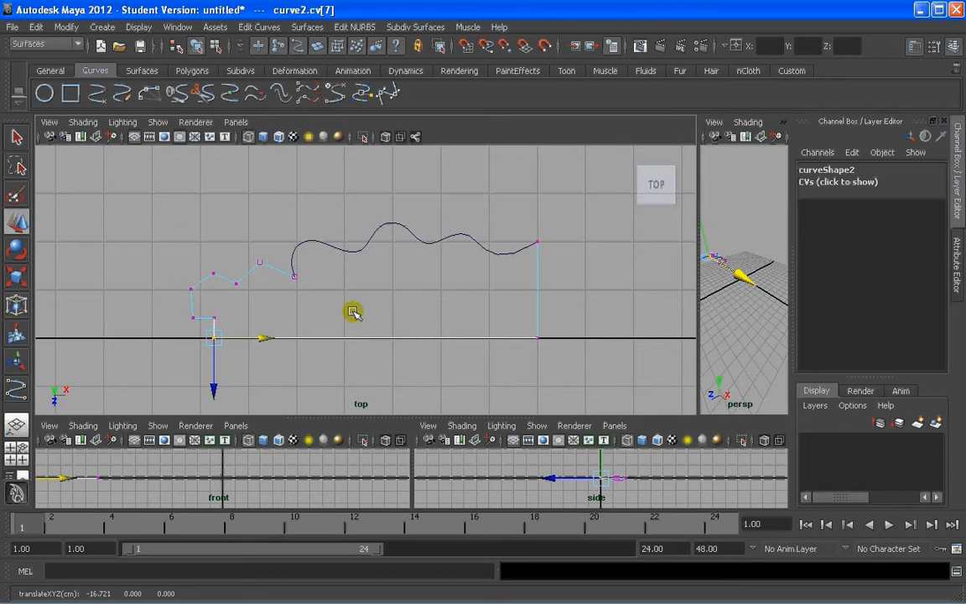
scroll(333, 294, "down", 3)
left_click(316, 272)
right_click_drag(315, 272, 342, 254)
scroll(378, 284, "up", 2)
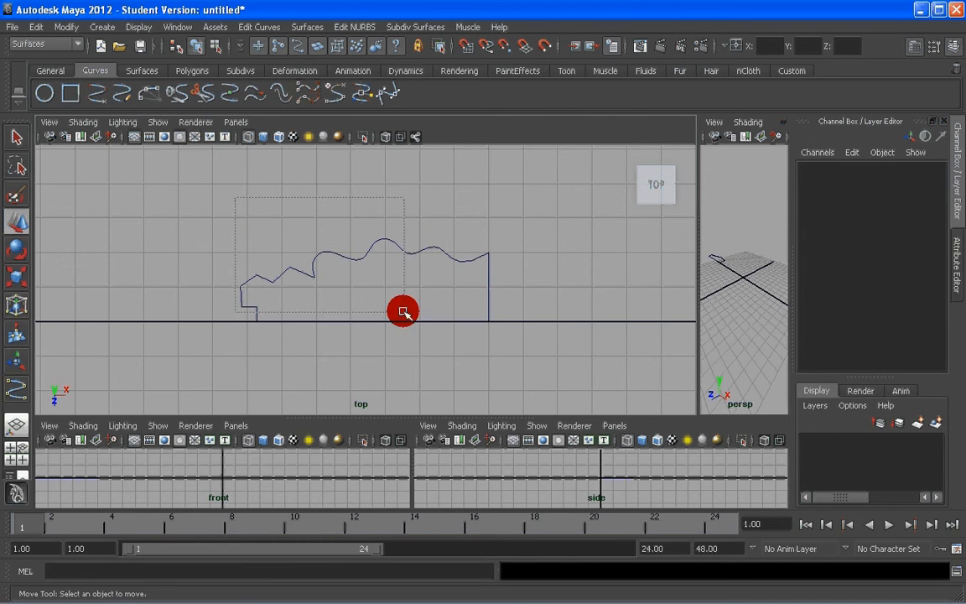
Select the linear and wavy curves together and attach them into one outline curve, checking that it selects as a whole.
left_click(300, 275)
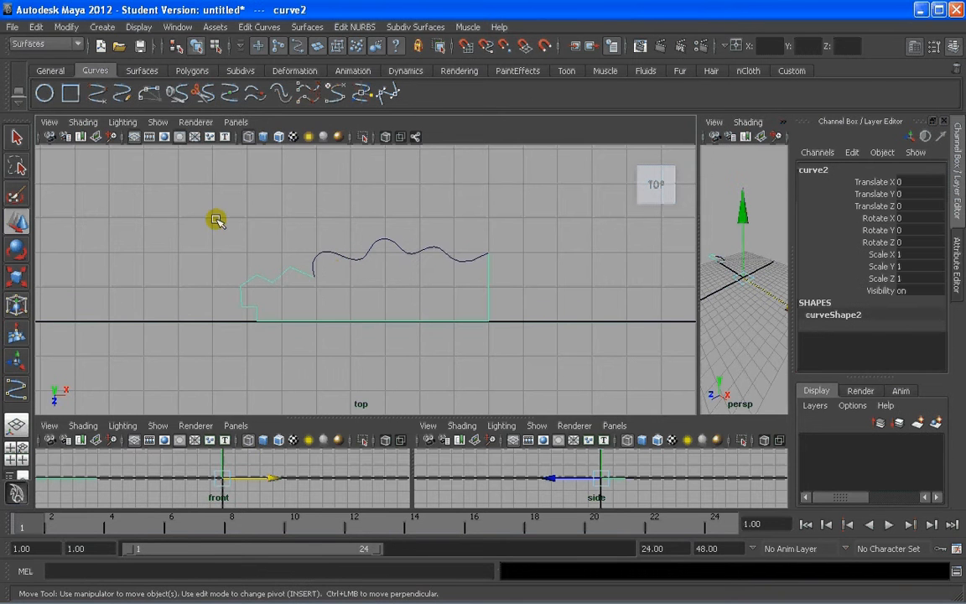
left_click_drag(216, 220, 542, 355)
left_click(261, 28)
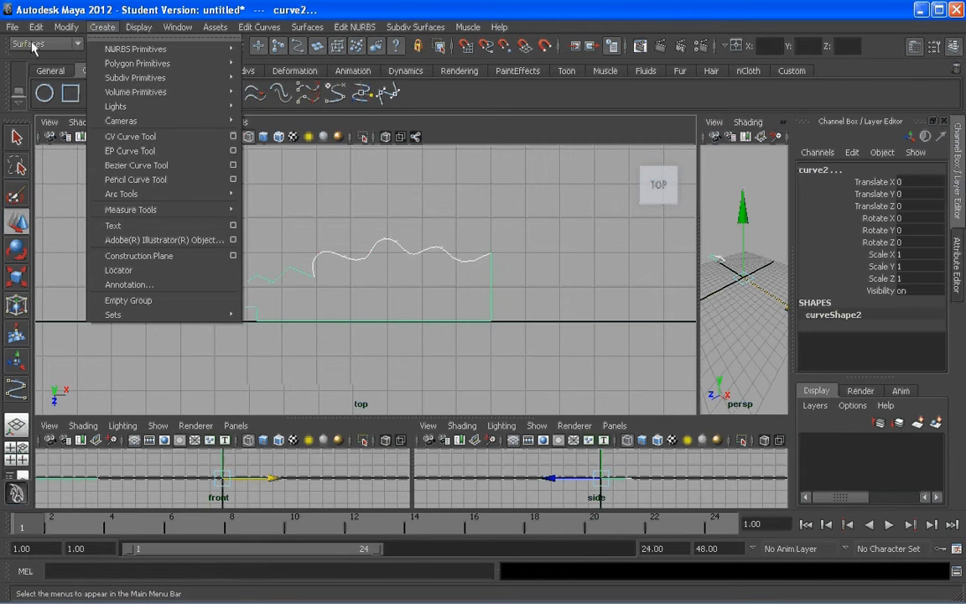
mouse_move(251, 28)
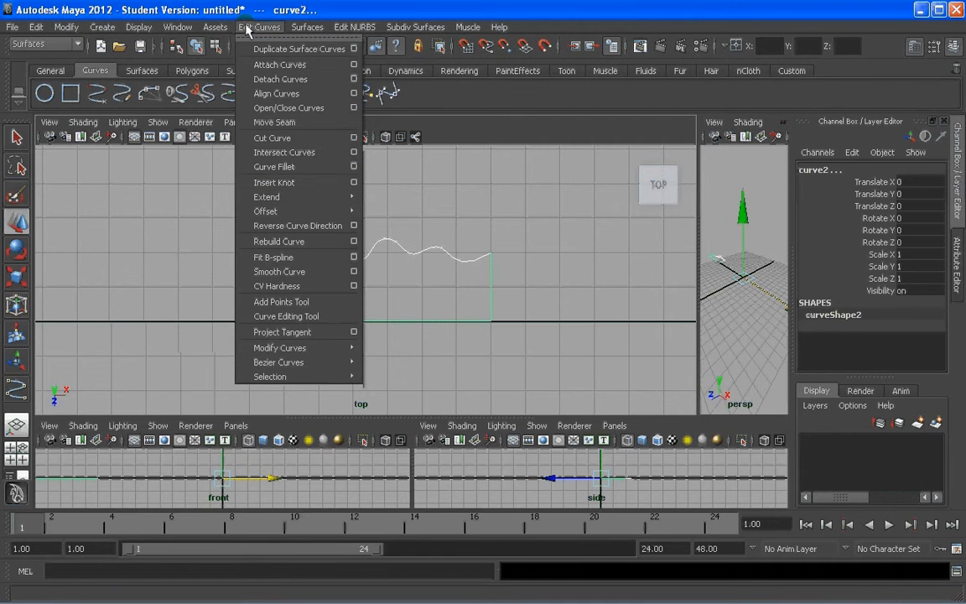
left_click(285, 66)
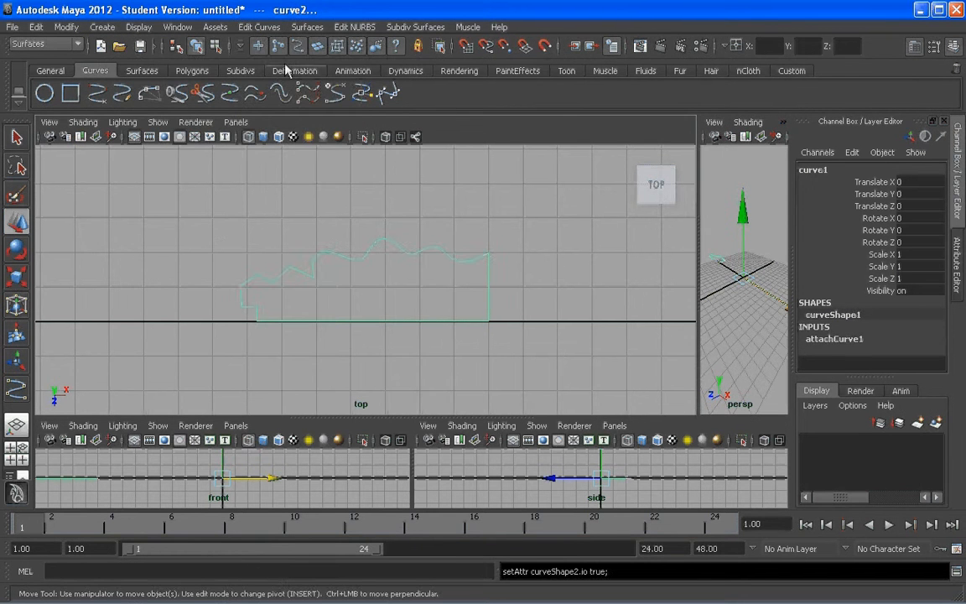
left_click(339, 284)
scroll(341, 284, "up", 1)
scroll(380, 257, "up", 1)
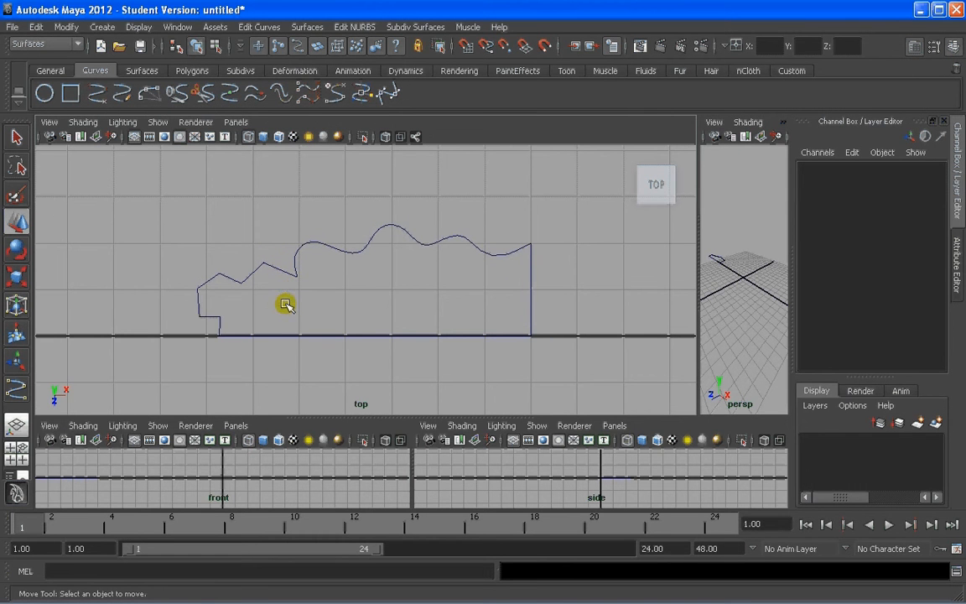
left_click(266, 265)
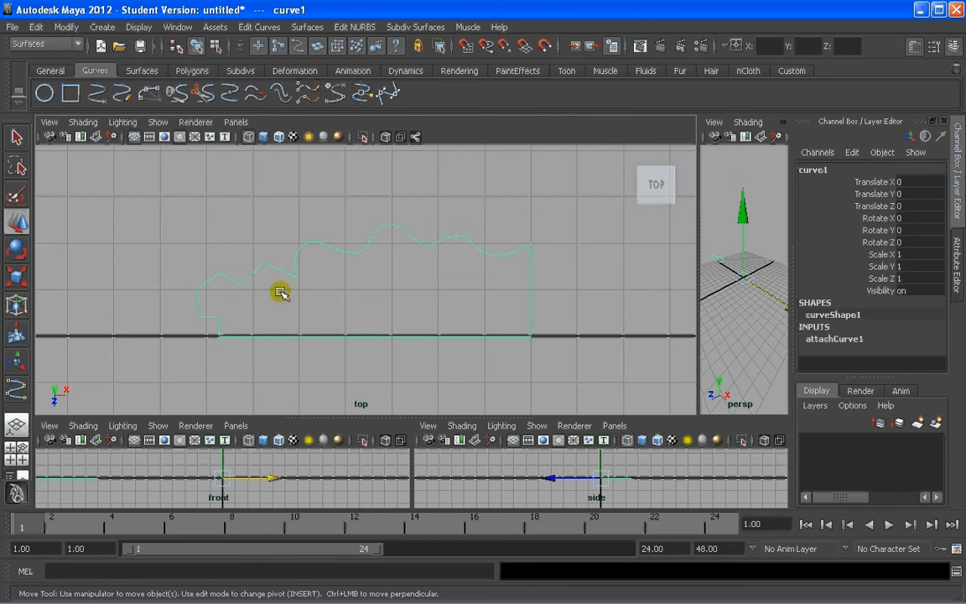
left_click(282, 292)
scroll(334, 285, "down", 3)
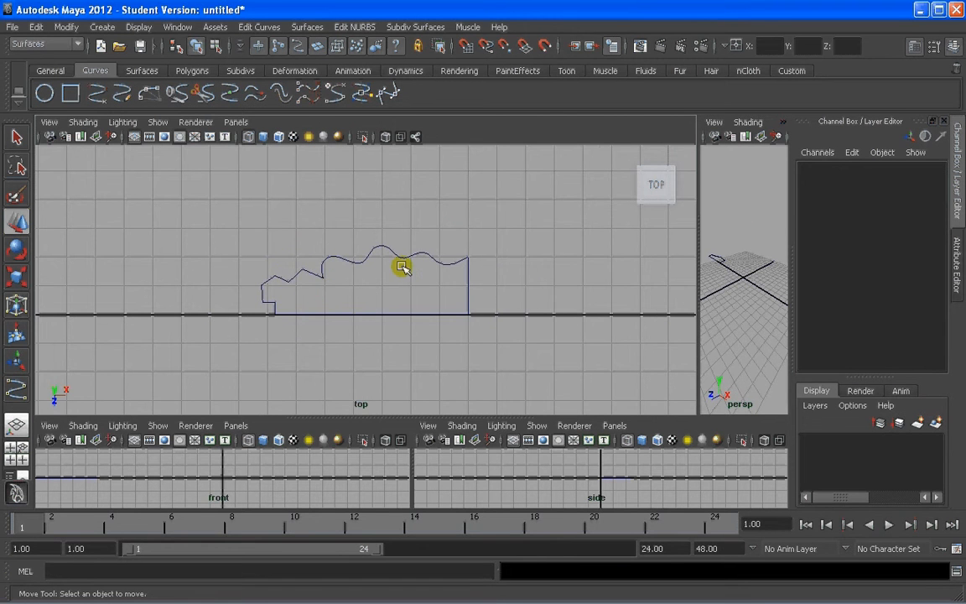
Switch to a single perspective view and frame the whole grid together with the outline curve.
scroll(401, 265, "down", 2)
left_click(17, 425)
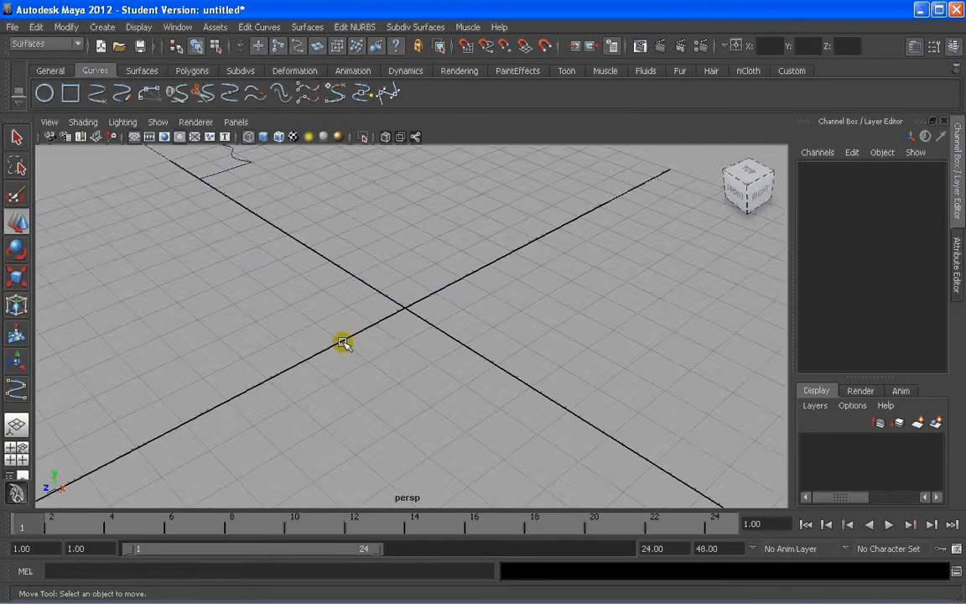
scroll(341, 343, "down", 6)
scroll(459, 354, "down", 3)
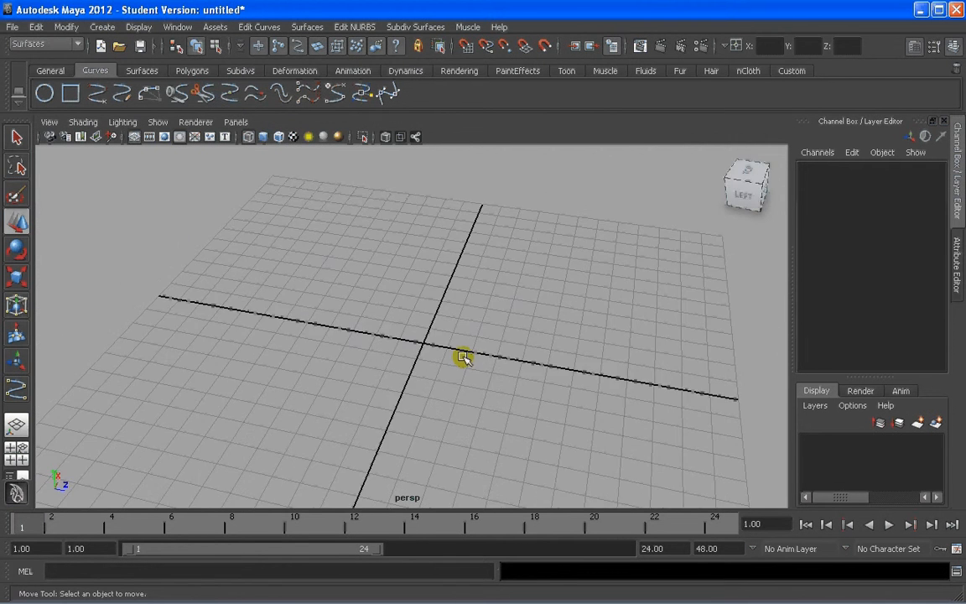
left_click_drag(459, 354, 517, 313, "alt")
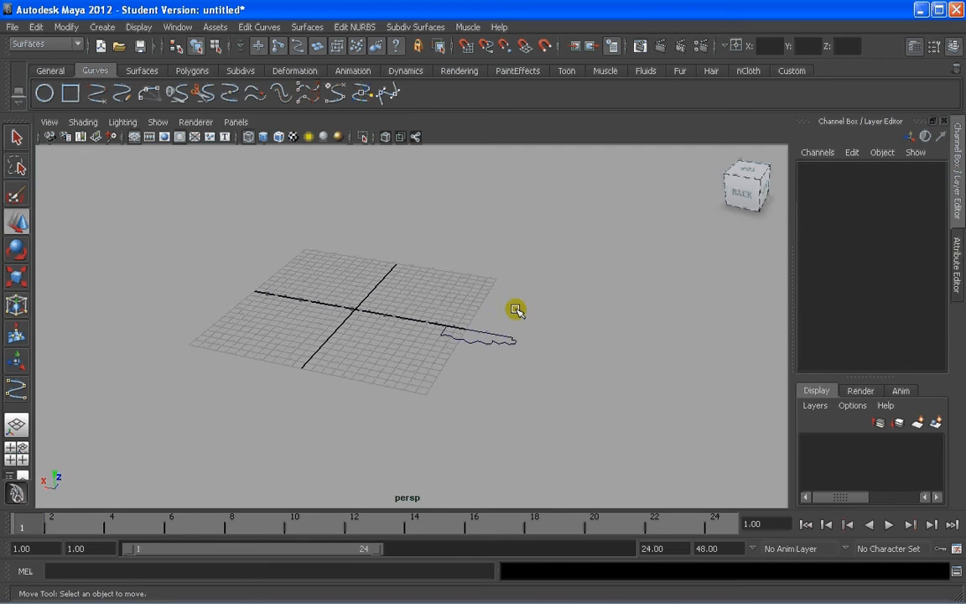
Select the attached outline curve and create a surface from it with Revolve.
left_click(474, 340)
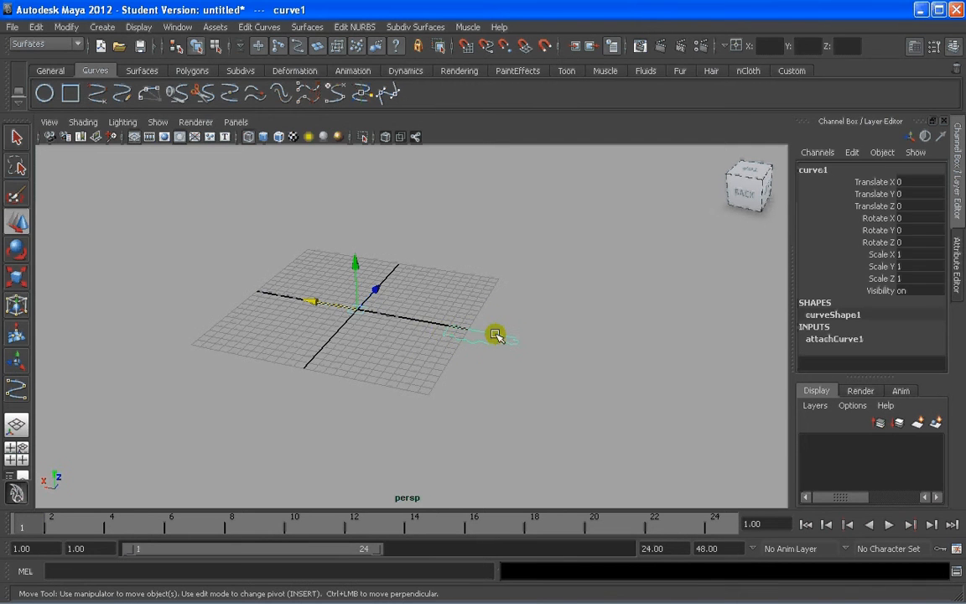
scroll(403, 319, "up", 5)
left_click(329, 319)
left_click_drag(518, 307, 487, 345)
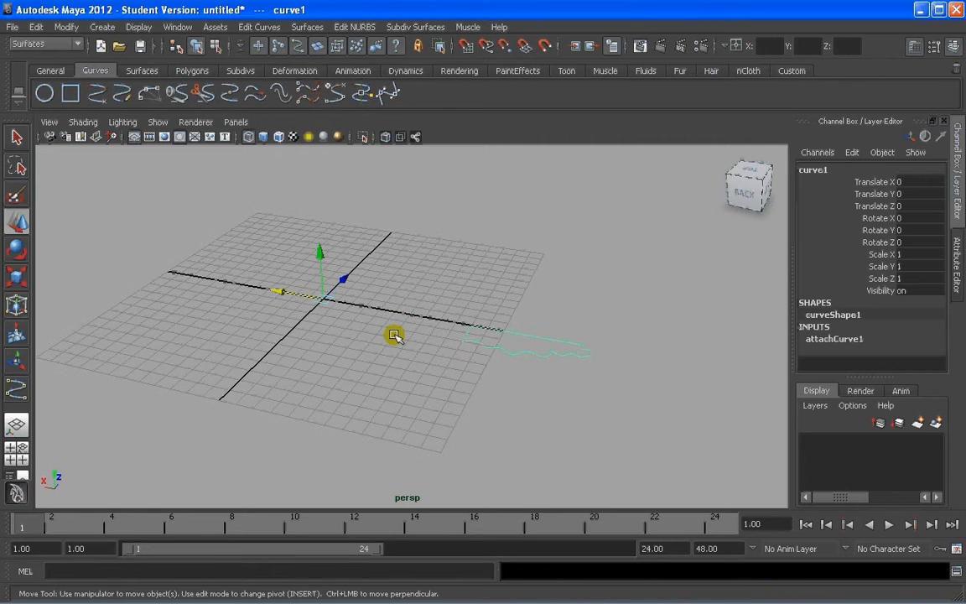
left_click(305, 28)
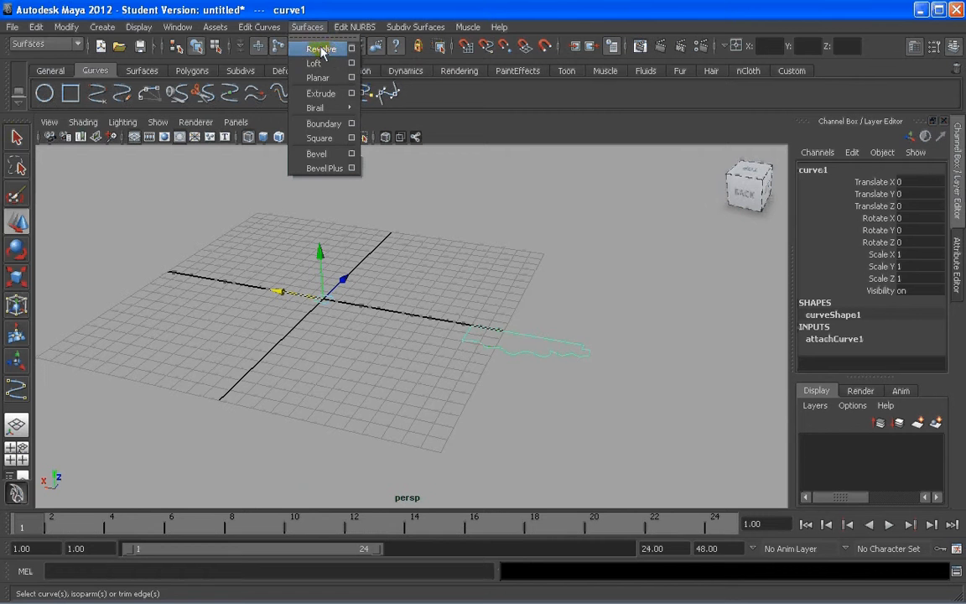
left_click(321, 49)
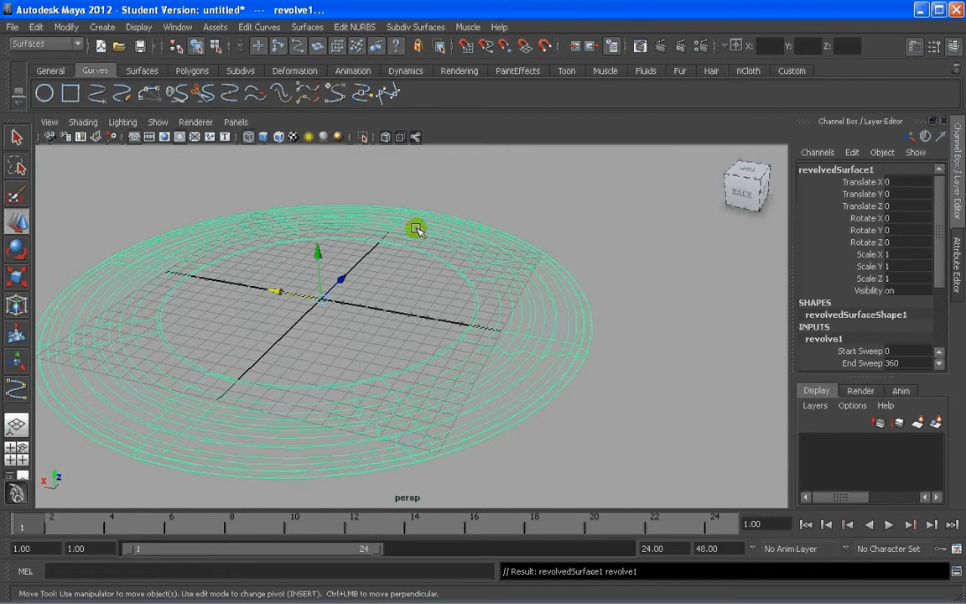
Display the revolved surface shaded and open the revolve history settings in the Attribute Editor.
left_click_drag(359, 202, 352, 305, "alt")
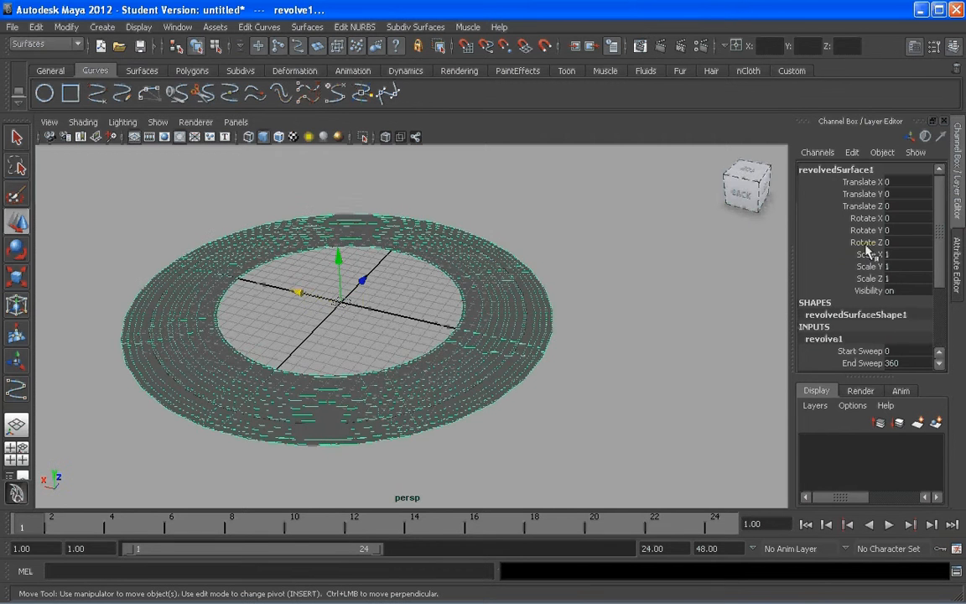
left_click(957, 264)
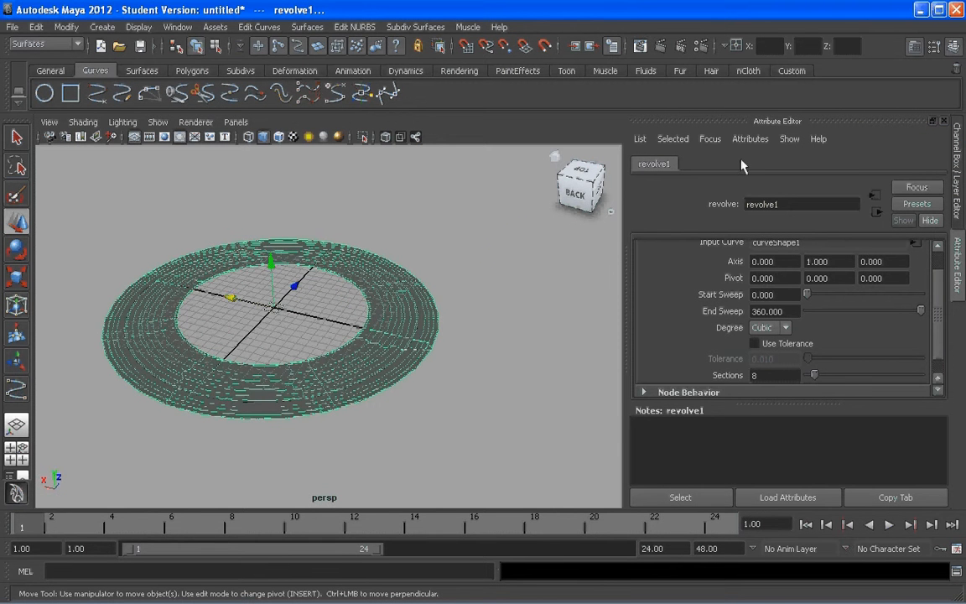
left_click_drag(515, 249, 461, 286, "alt")
middle_click_drag(460, 287, 484, 289, "alt")
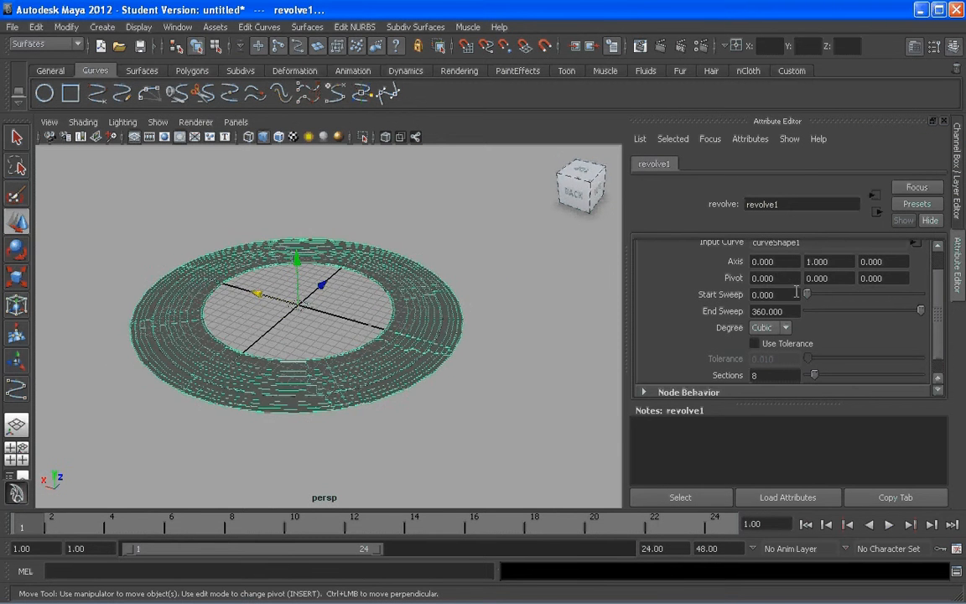
scroll(940, 277, "up", 2)
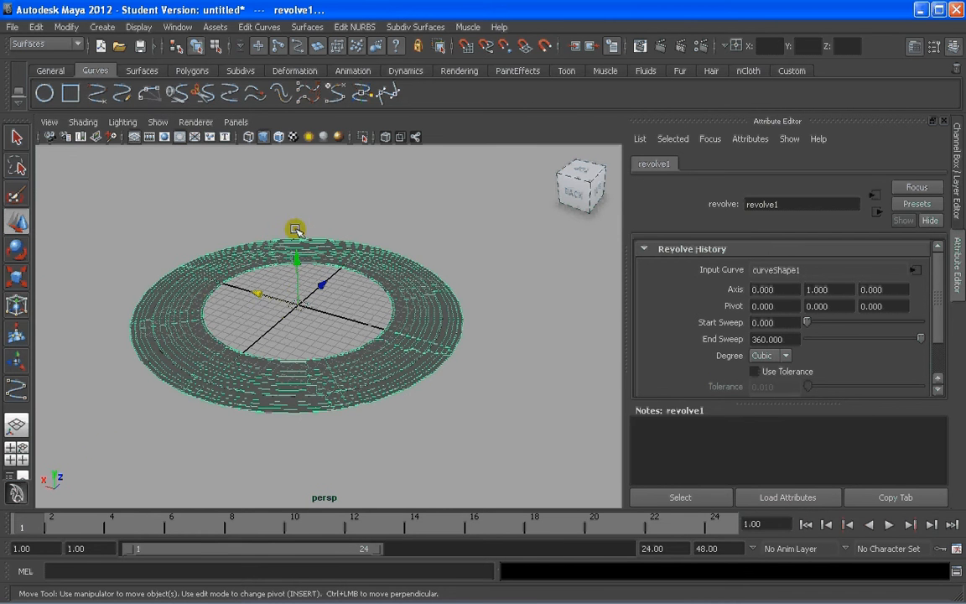
Set the revolve axis to 0, 0, 1 so the profile is swept around the Z axis.
mouse_move(345, 317)
left_mouse_down("alt")
mouse_move(330, 302)
mouse_move(333, 318)
left_mouse_up("alt")
scroll(312, 317, "up", 3)
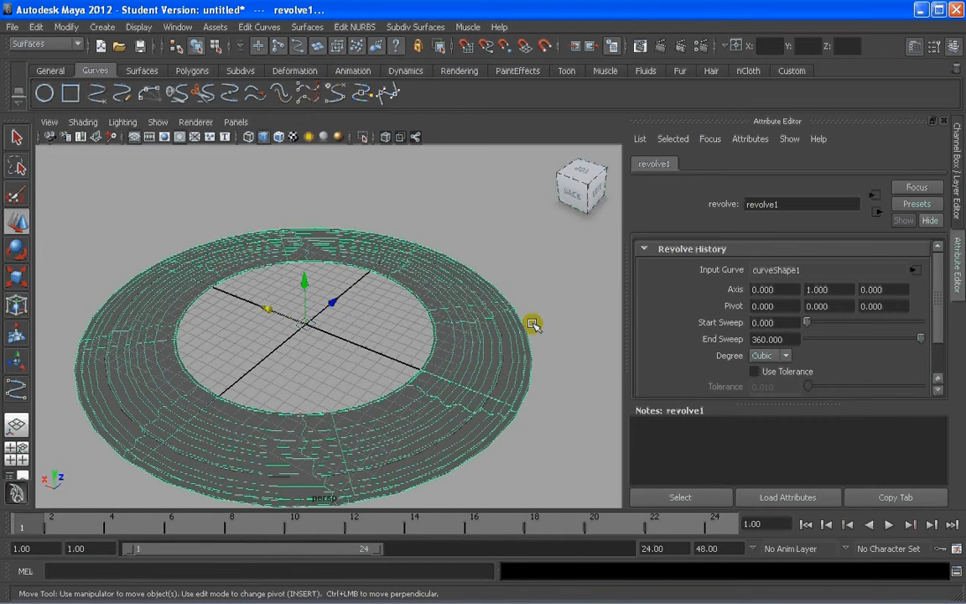
double_click(891, 290)
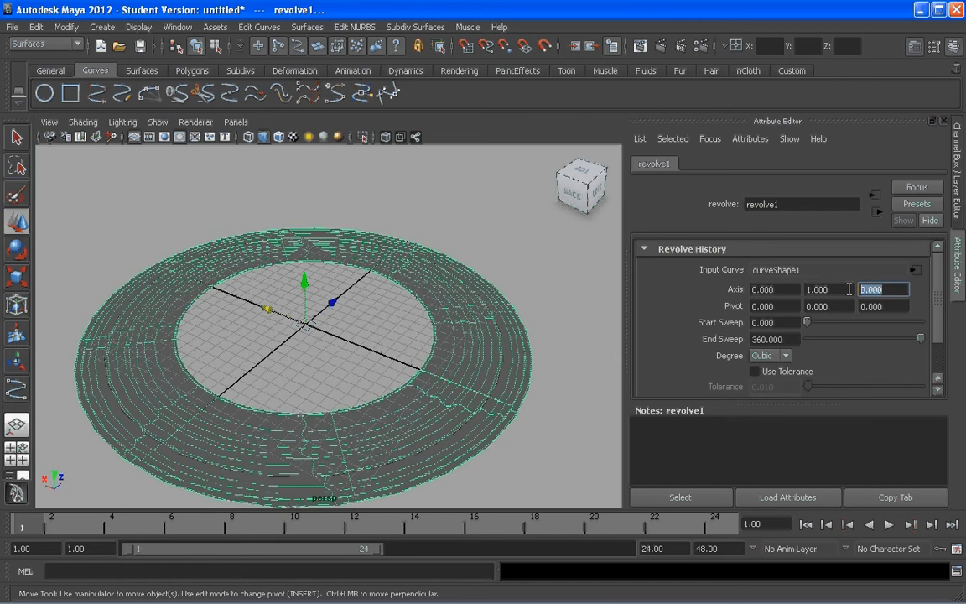
type("1")
key("Return")
double_click(826, 289)
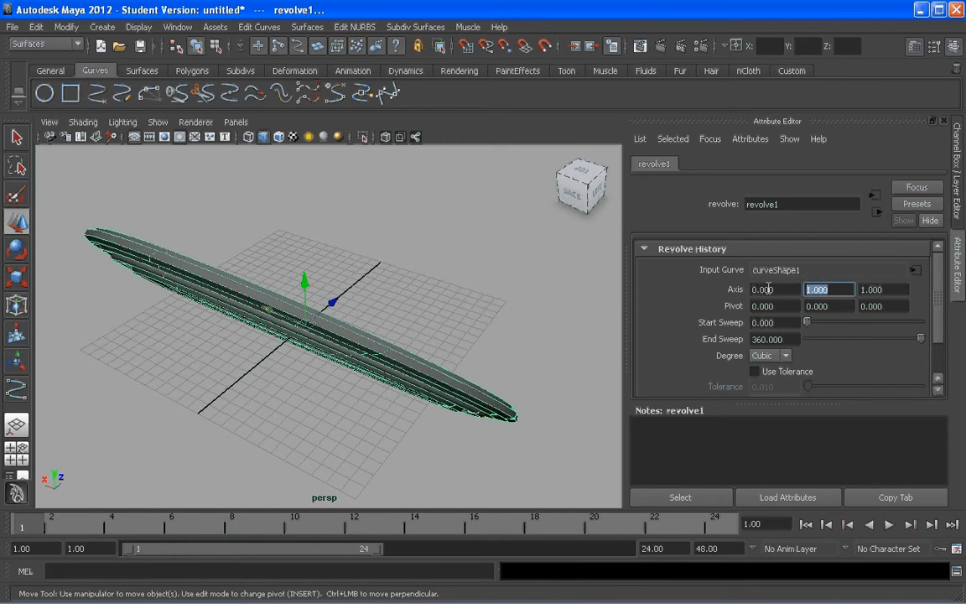
type("0")
key("Return")
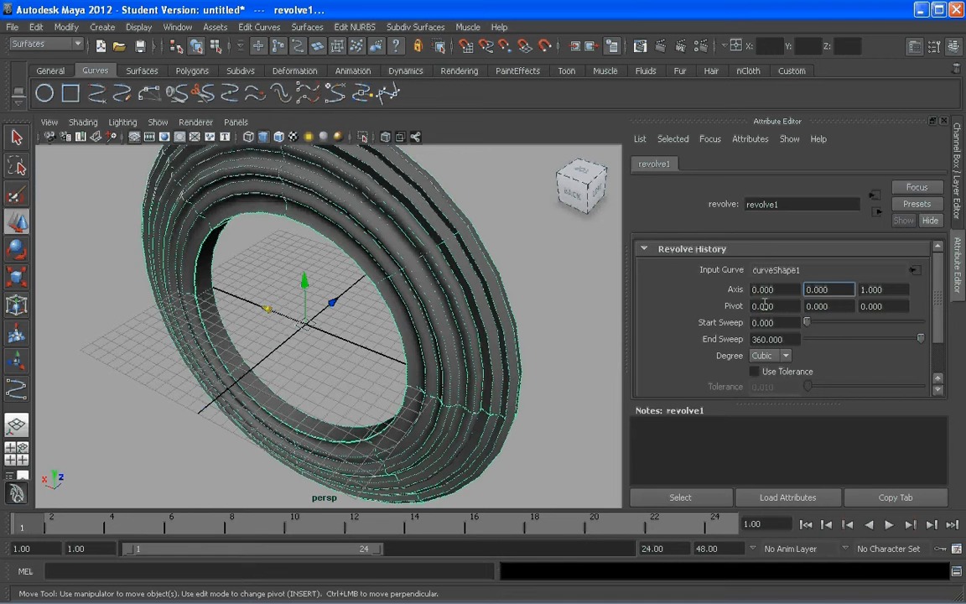
Examine the ridges of the revolved ring up close and select the surface.
left_click(548, 317)
scroll(504, 313, "down", 4)
left_click_drag(458, 311, 479, 304, "alt")
scroll(371, 268, "up", 5)
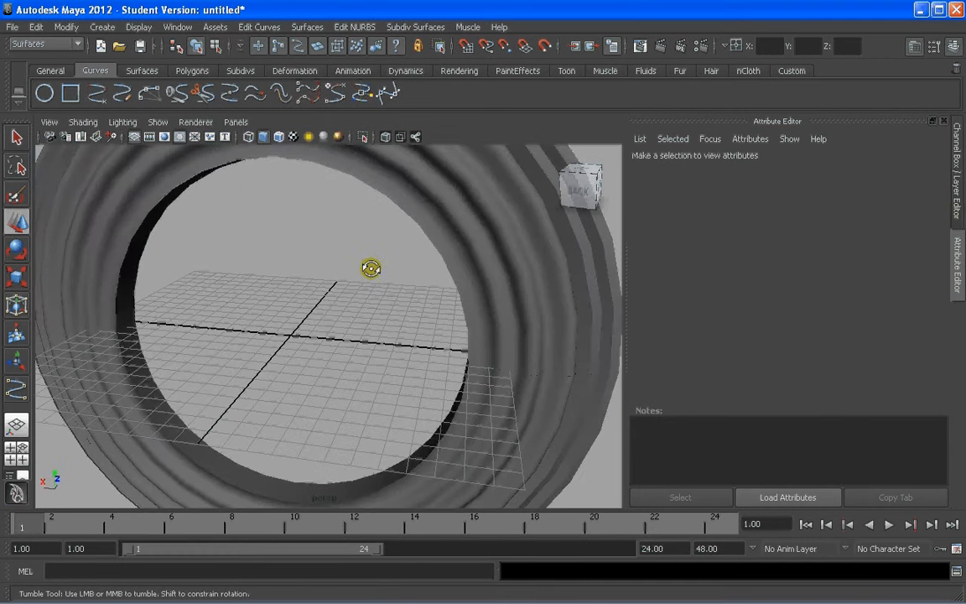
left_click_drag(371, 268, 298, 215, "alt")
left_click(323, 243)
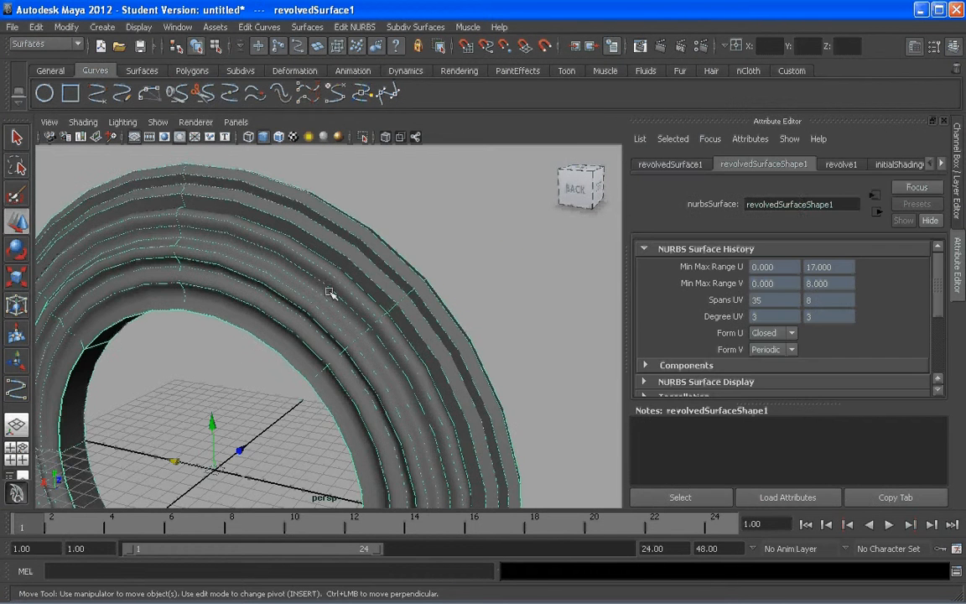
Raise the revolve's section count to 10, and on to 100.
left_click(852, 166)
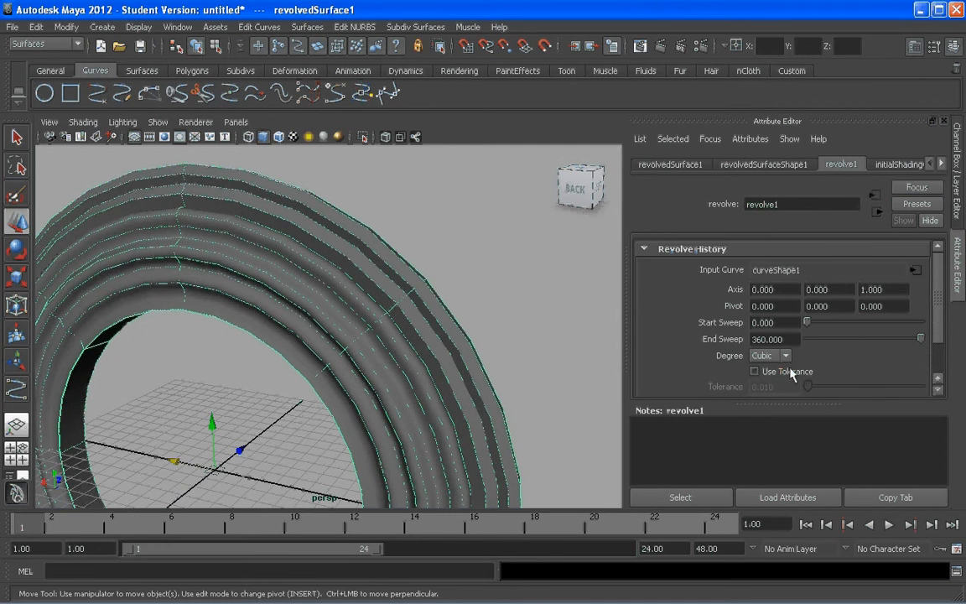
scroll(938, 315, "down", 1)
scroll(937, 315, "up", 1)
scroll(937, 315, "down", 1)
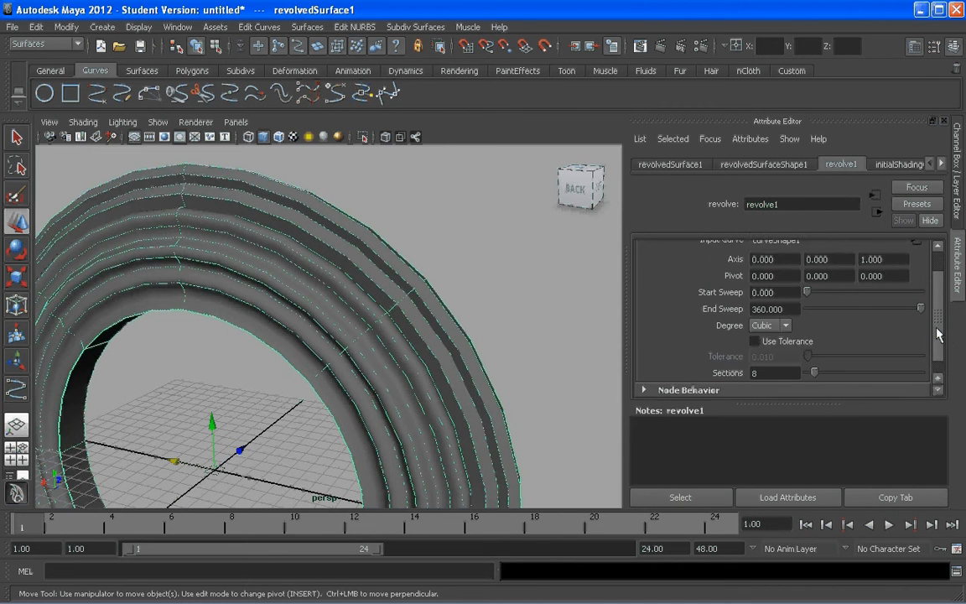
scroll(938, 335, "down", 1)
double_click(774, 354)
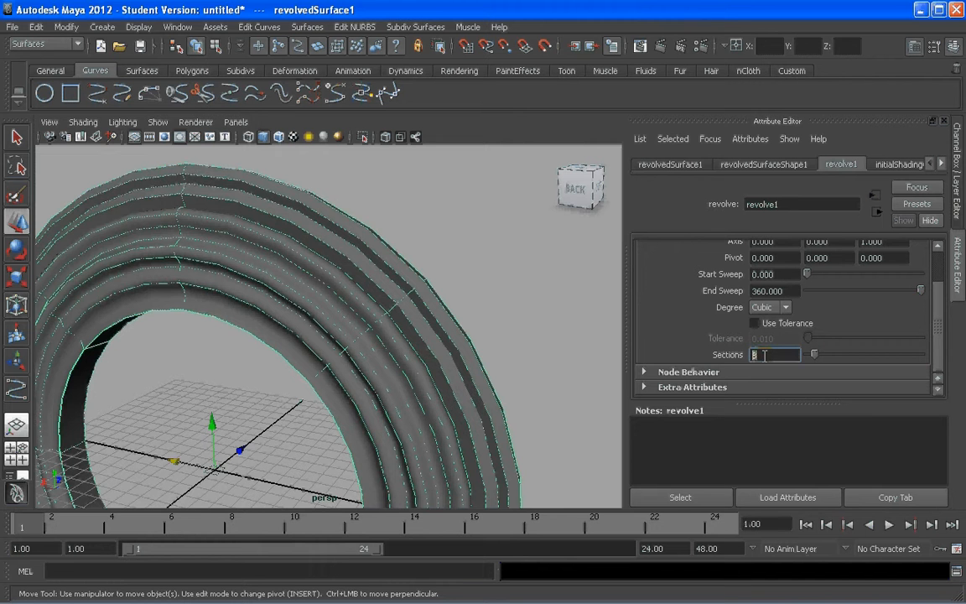
type("10")
key("Return")
left_click_drag(817, 356, 939, 361)
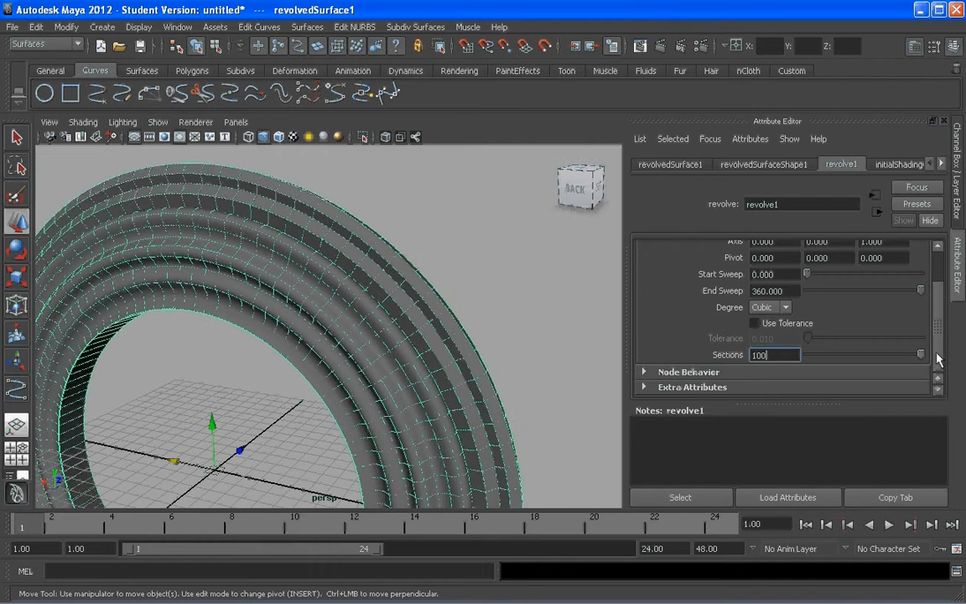
Set the revolve's Sections value to 200 for a smoother ring.
left_click_drag(490, 294, 434, 313, "alt")
scroll(410, 266, "up", 5)
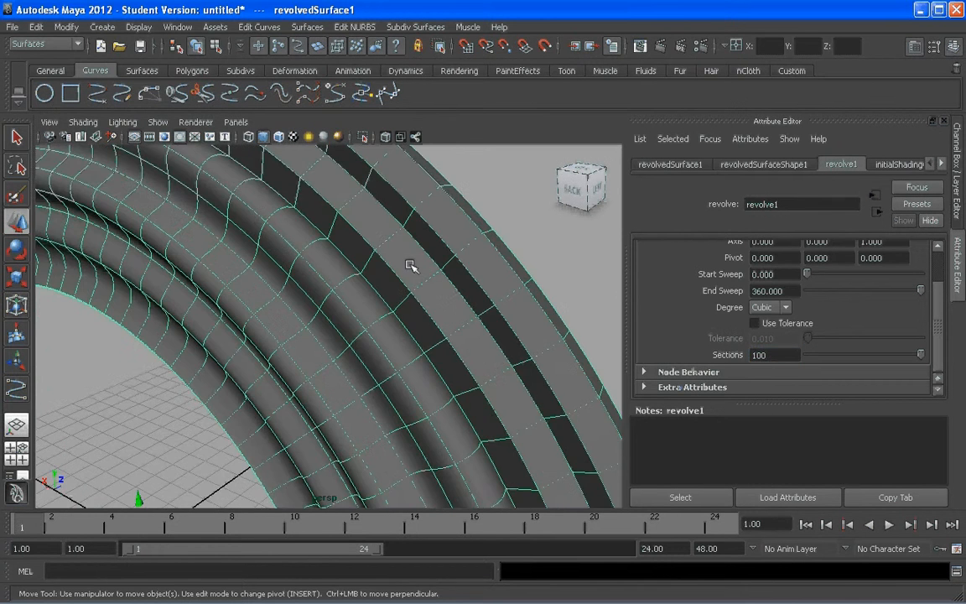
scroll(384, 224, "down", 5)
left_click_drag(384, 224, 329, 290, "alt")
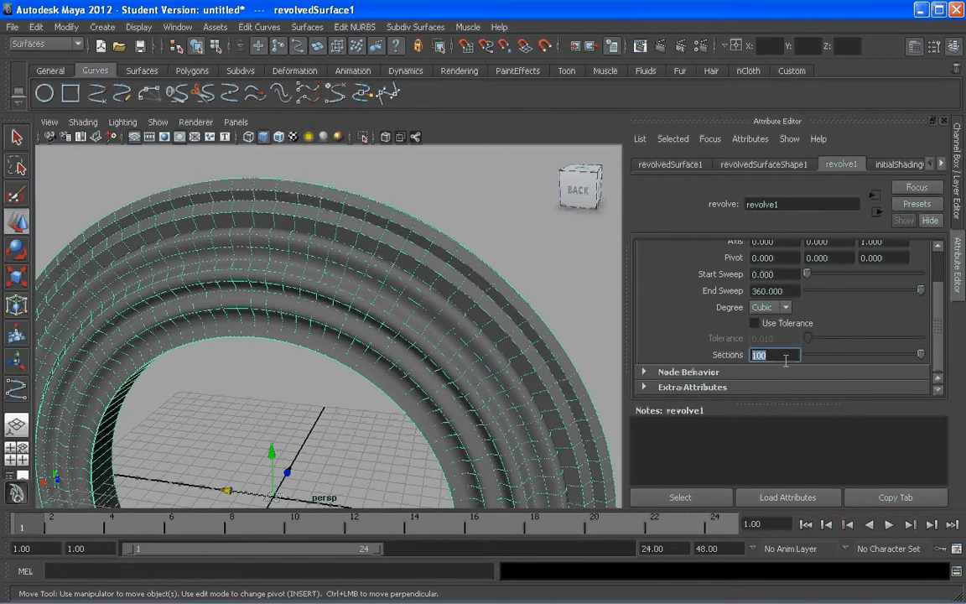
left_click_drag(487, 319, 358, 274, "alt")
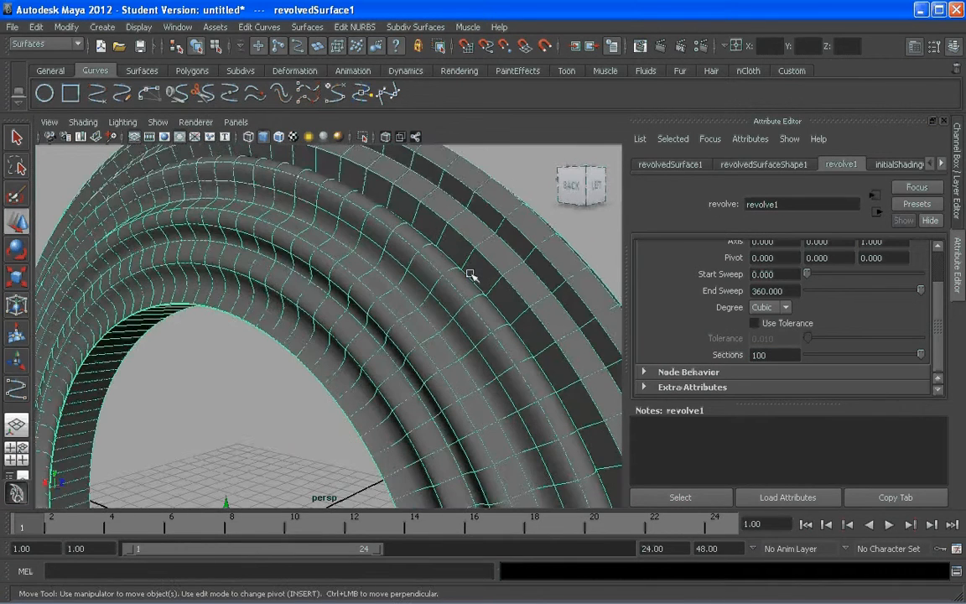
left_click_drag(469, 274, 381, 189, "alt")
double_click(762, 354)
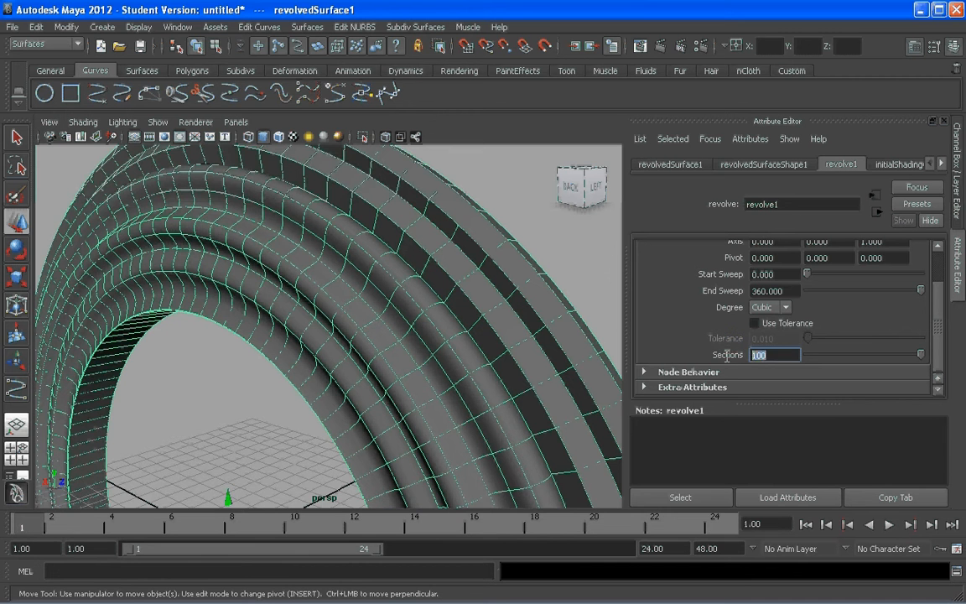
type("200")
key("Return")
Deselect the revolved ring and examine its shading and ridges from several angles and distances.
left_click_drag(453, 252, 380, 336, "alt")
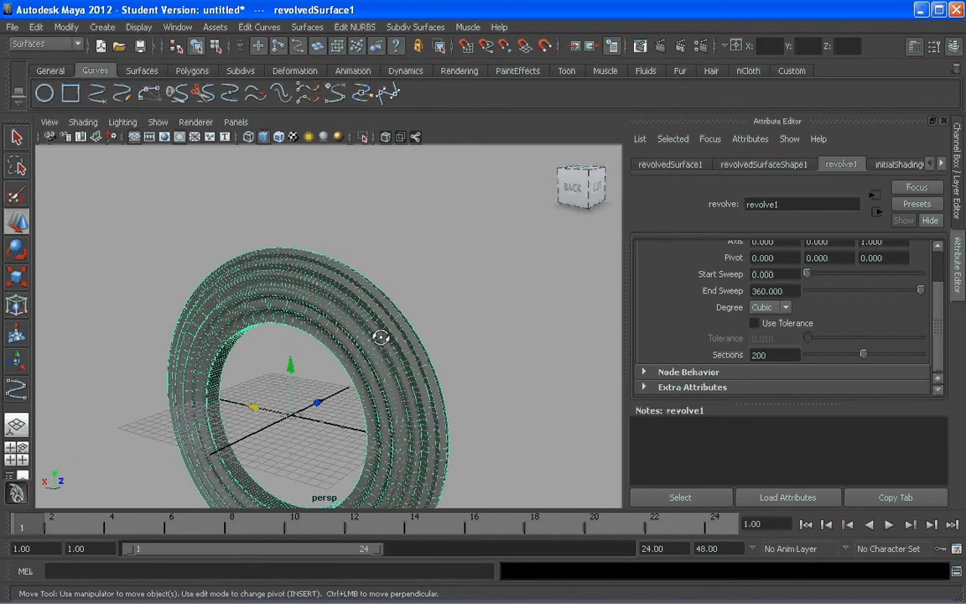
left_click(319, 327)
left_click_drag(304, 296, 302, 334, "alt")
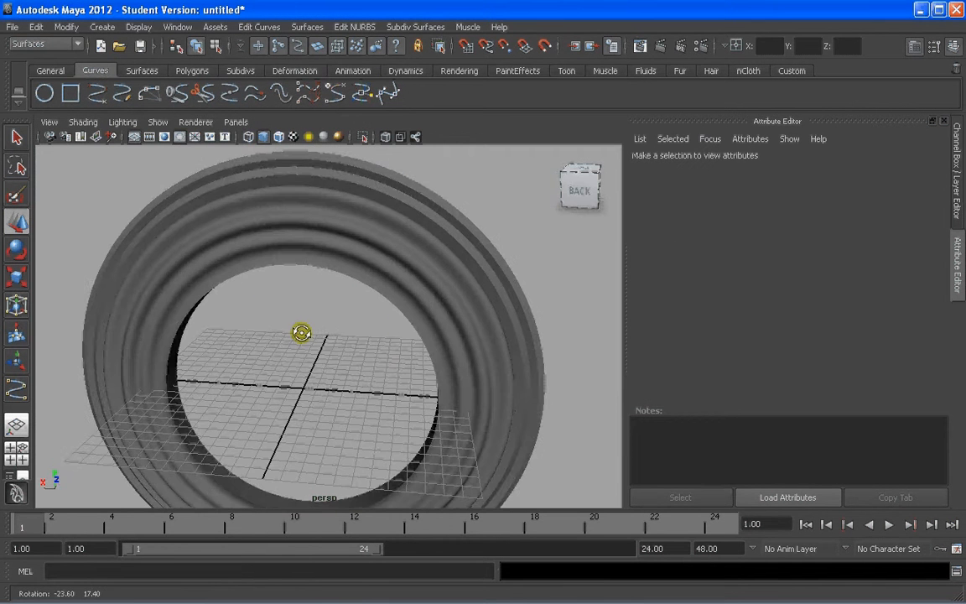
left_click_drag(403, 328, 365, 347, "alt")
middle_click_drag(365, 347, 389, 295, "alt")
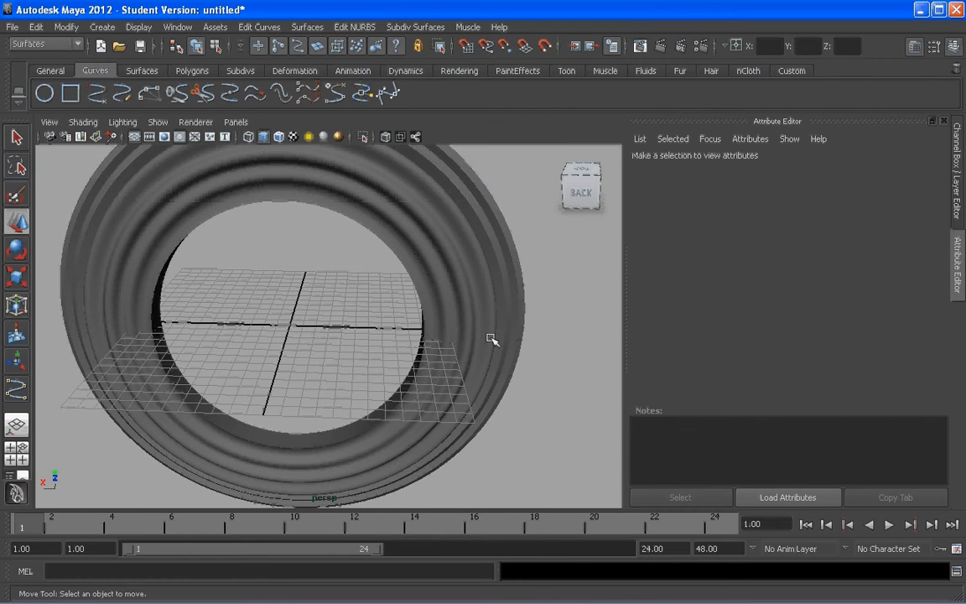
scroll(490, 338, "up", 3)
left_click_drag(423, 284, 464, 298, "alt")
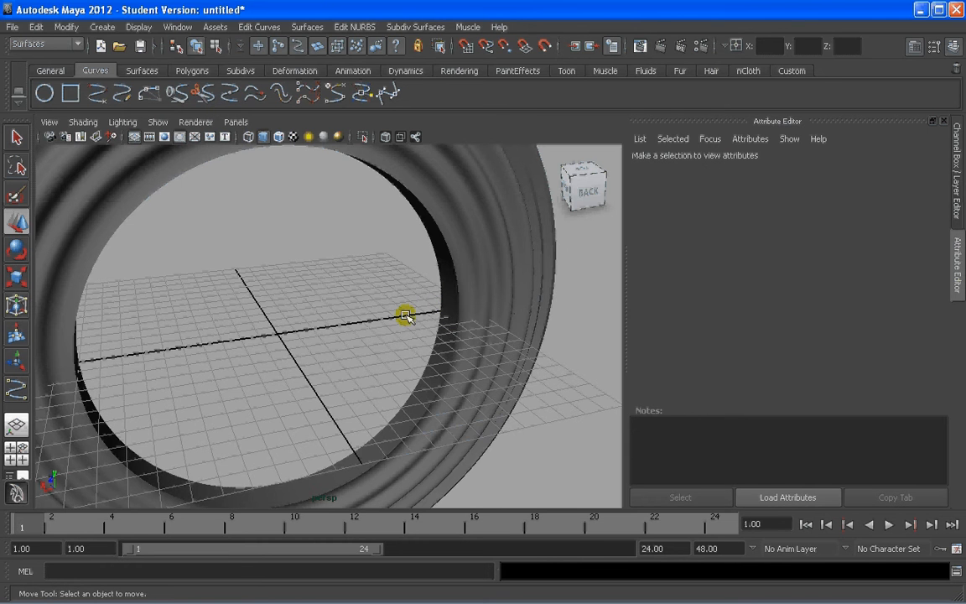
left_click_drag(371, 309, 333, 319, "alt")
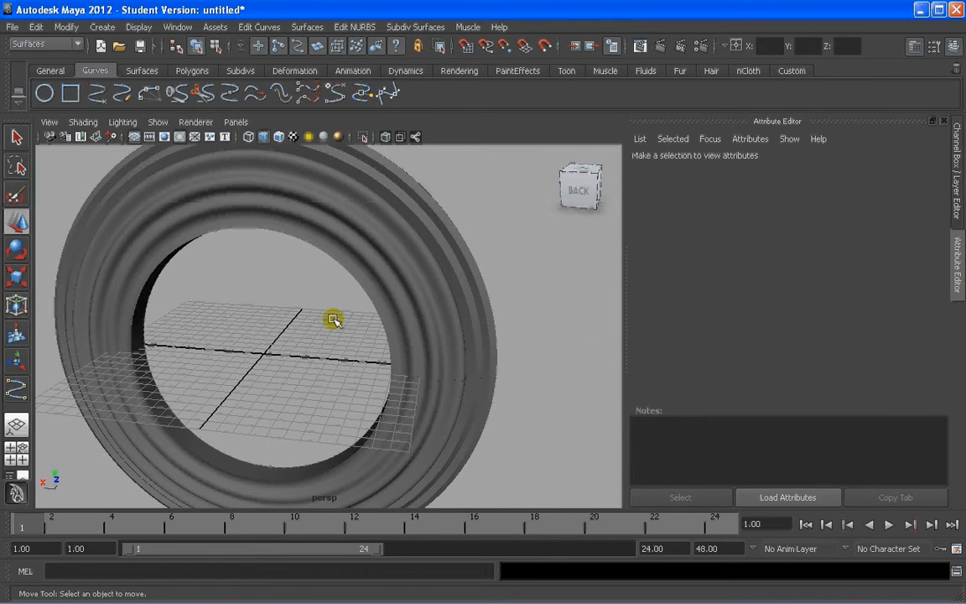
left_click_drag(405, 360, 361, 346, "alt")
scroll(357, 342, "down", 3)
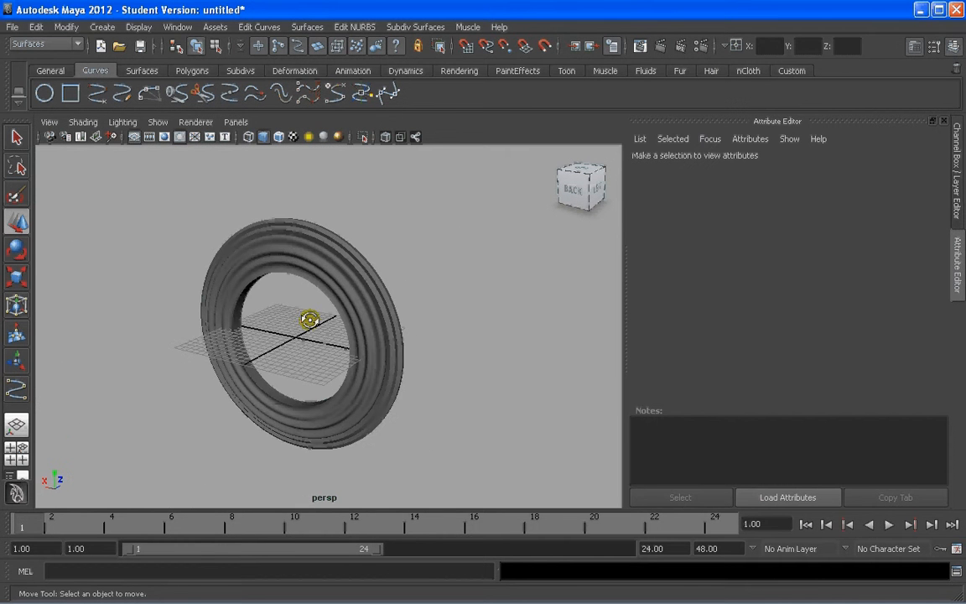
scroll(300, 331, "up", 2)
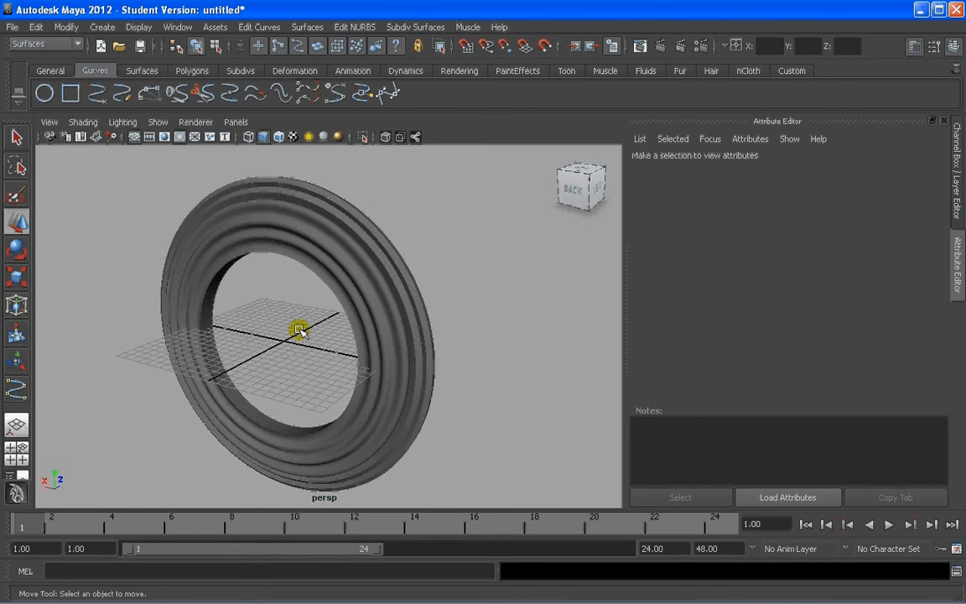
scroll(277, 346, "up", 2)
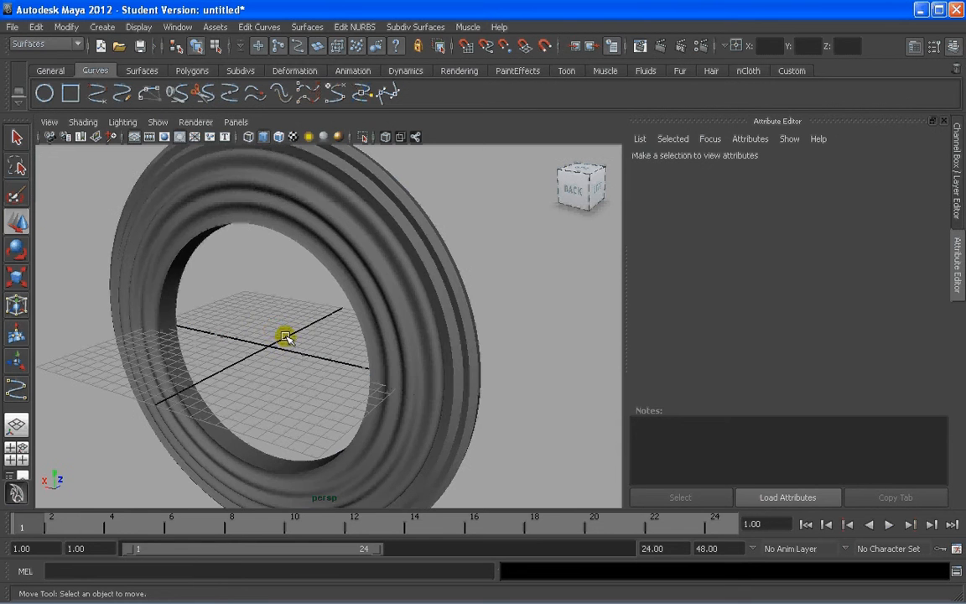
scroll(408, 299, "down", 3)
scroll(276, 328, "up", 3)
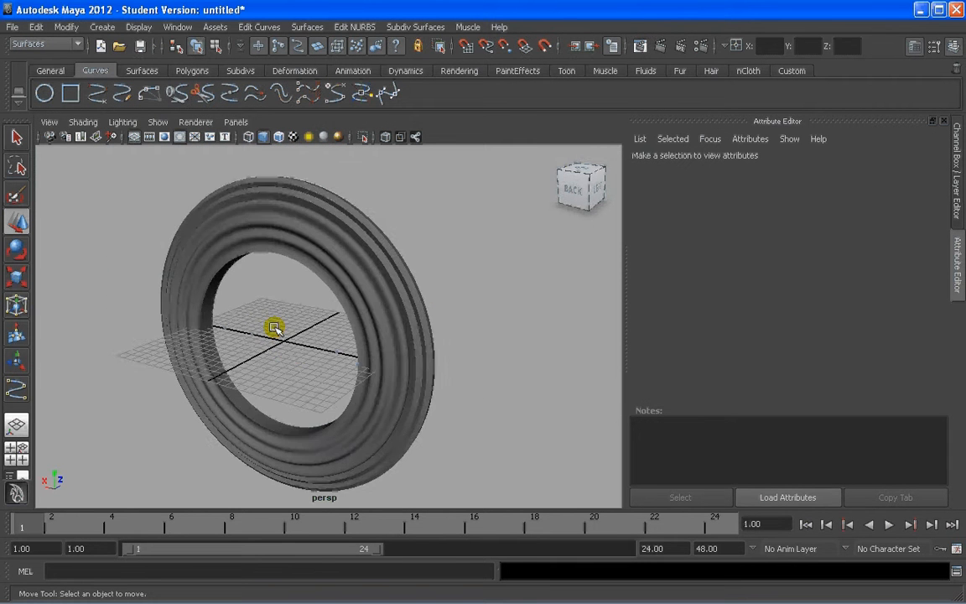
left_click_drag(275, 328, 298, 317, "alt")
middle_click_drag(297, 316, 333, 326, "alt")
left_click_drag(334, 326, 337, 355, "alt")
Delete the revolved ring and the leftover profile curve to empty the scene.
left_click(418, 302)
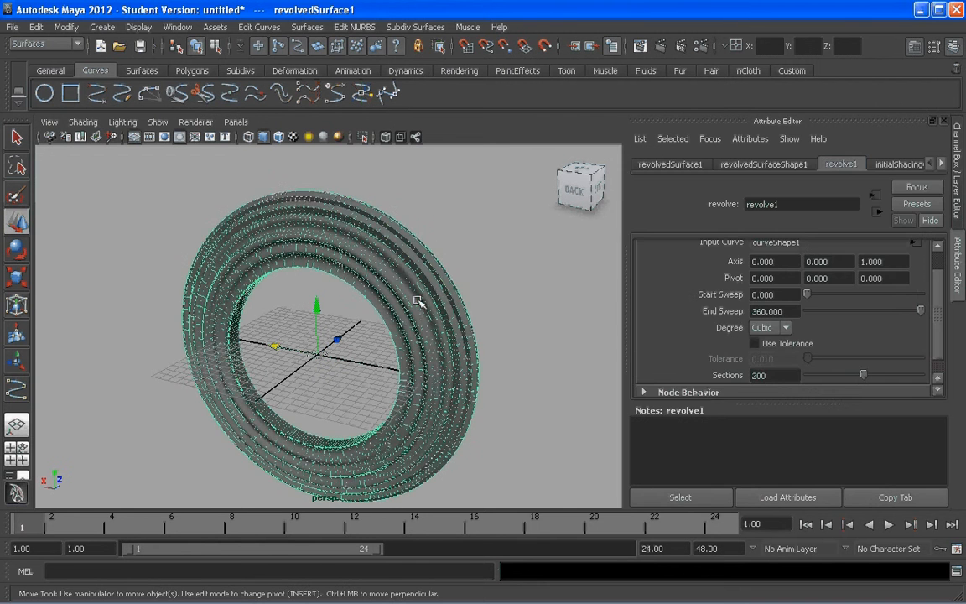
key("Delete")
left_click_drag(206, 256, 511, 425)
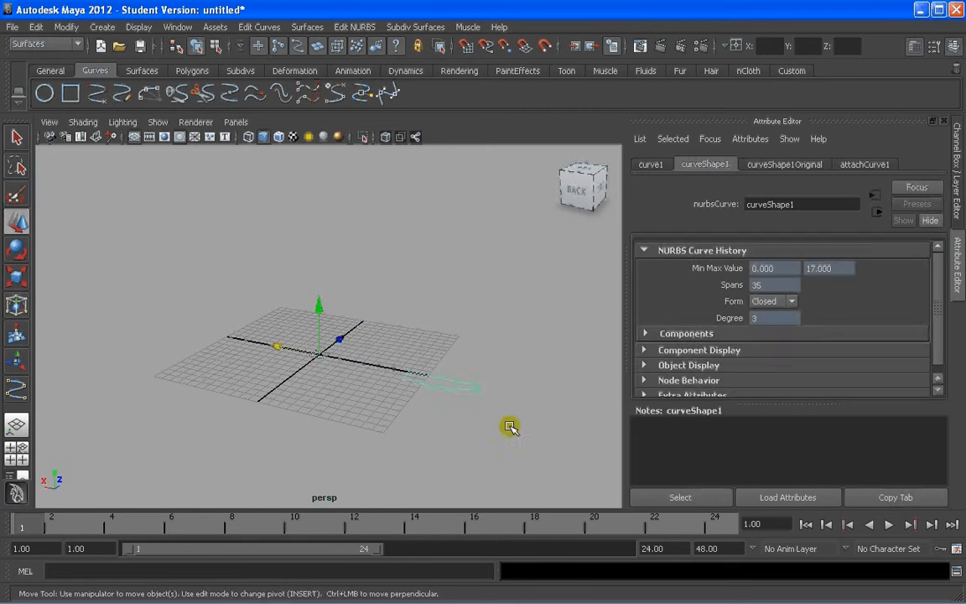
left_click(388, 339)
Switch from the perspective view to the top view with the grid origin near its centre.
scroll(385, 338, "up", 2)
key("space")
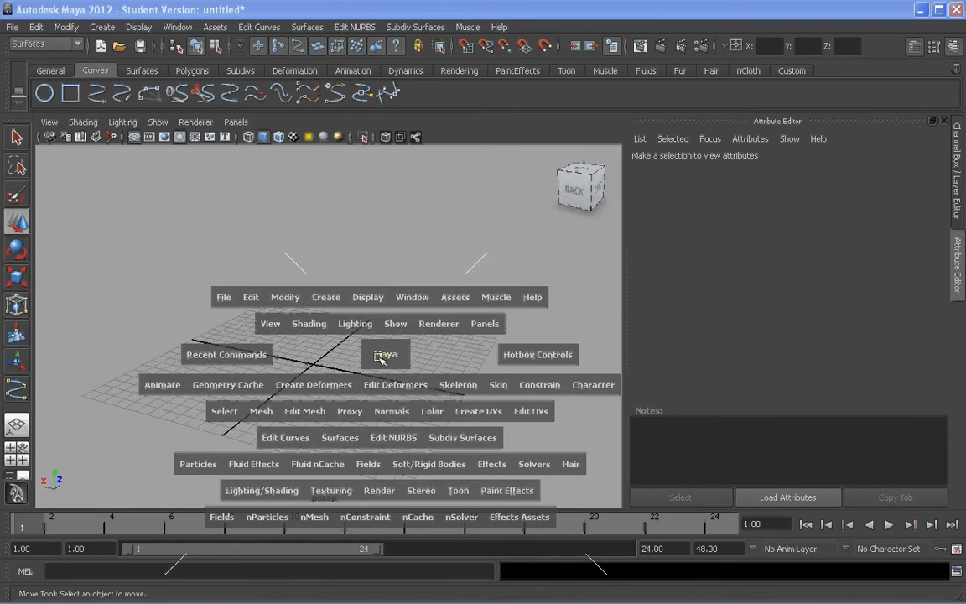
left_click(379, 357)
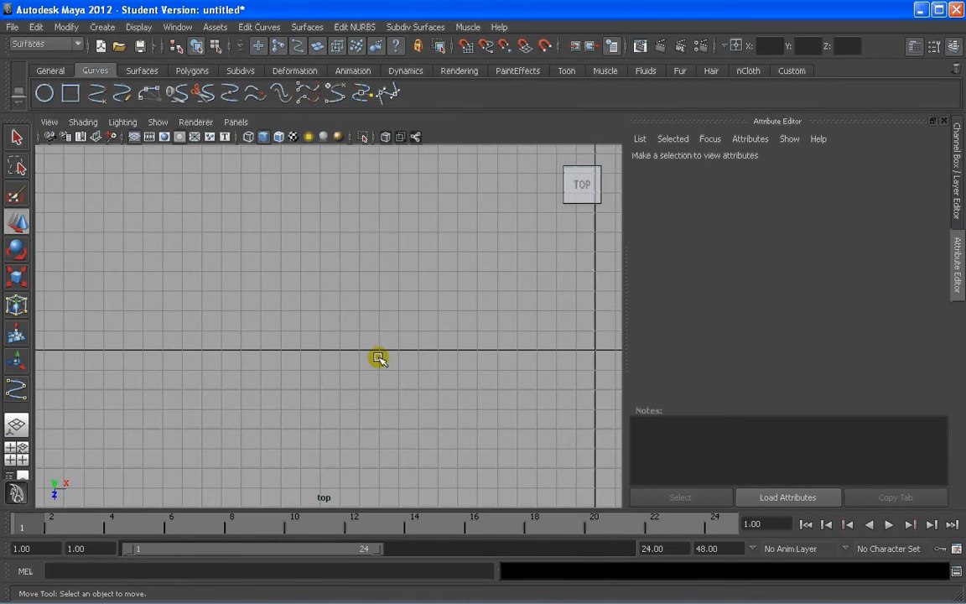
scroll(379, 358, "down", 6)
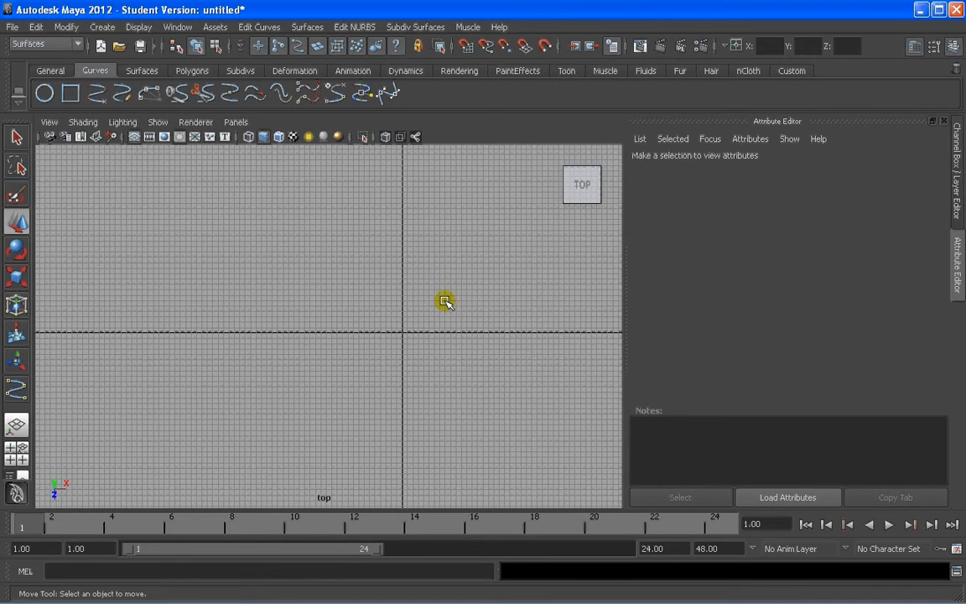
middle_click_drag(449, 286, 330, 300, "alt")
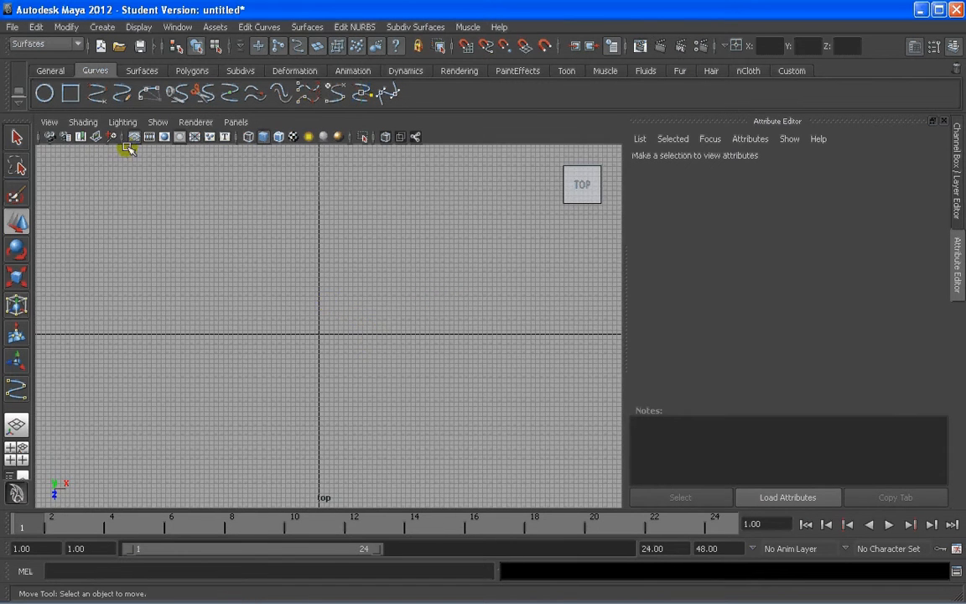
Activate the CV Curve Tool with its curve degree set to 3 Cubic.
left_click(103, 27)
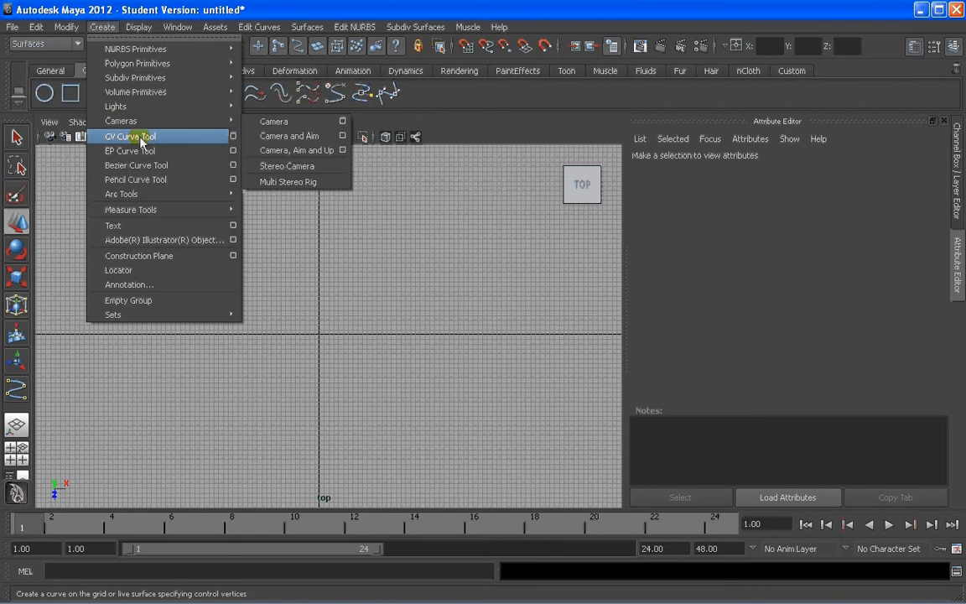
left_click(232, 134)
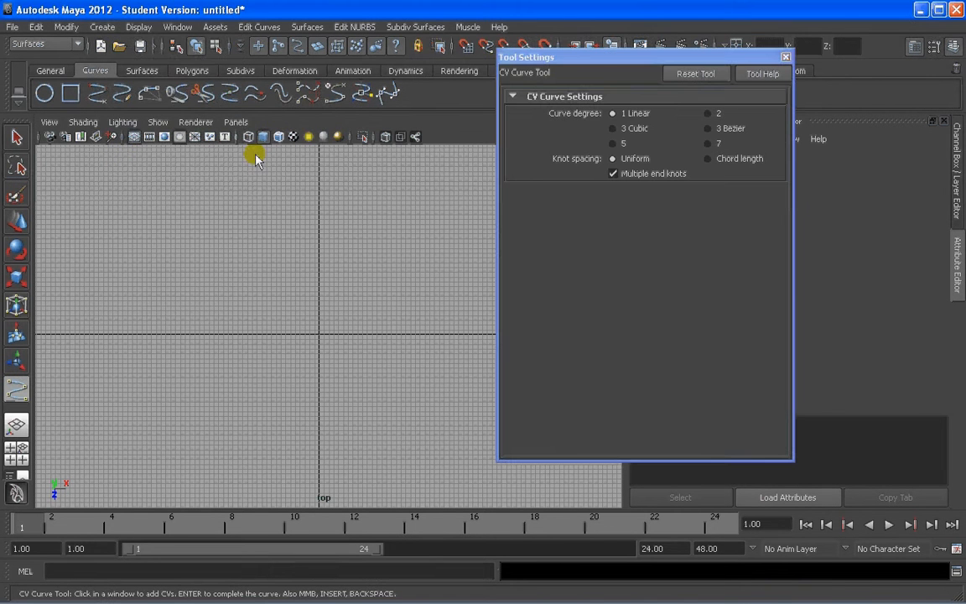
left_click(614, 128)
left_click(785, 57)
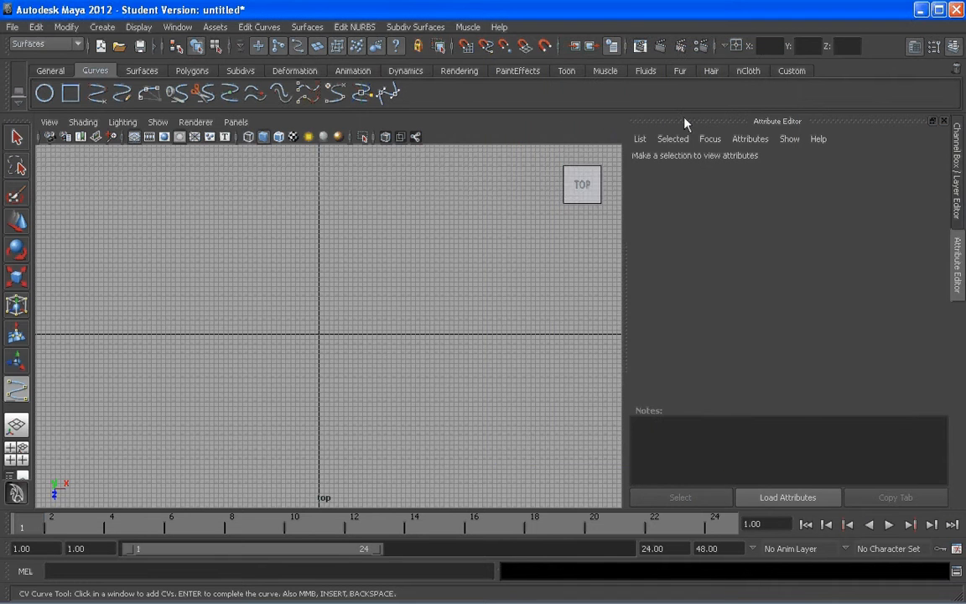
middle_click_drag(354, 272, 381, 274, "alt")
scroll(349, 317, "up", 6)
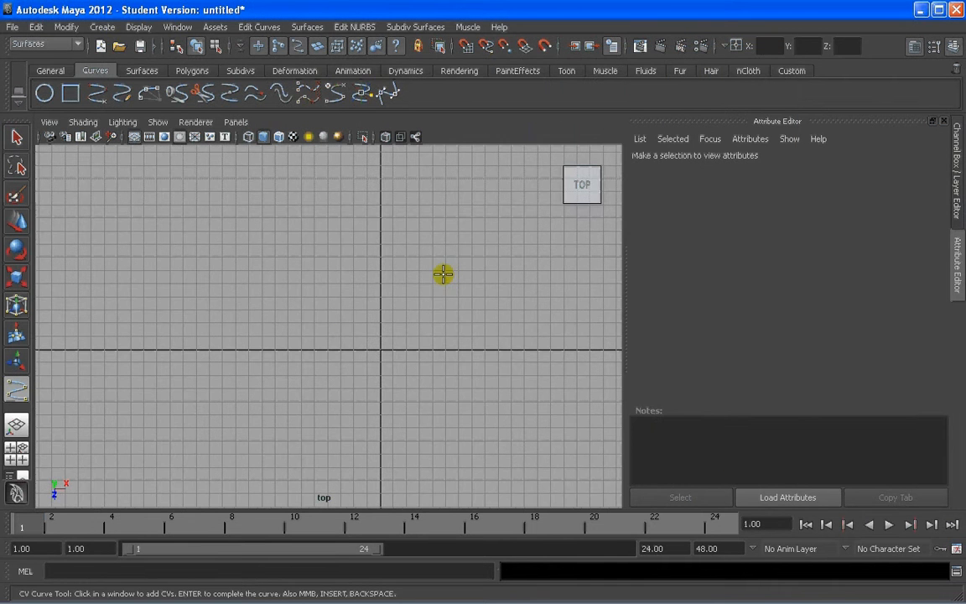
Switch to the four-view layout and enlarge the front view pane, undoing the stray curve point.
left_click(16, 453)
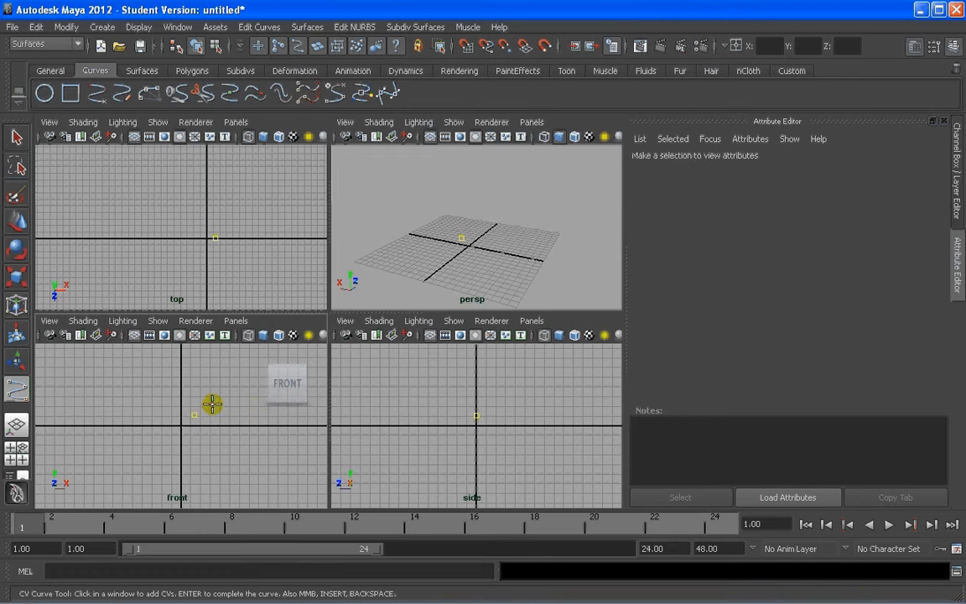
left_click(211, 406)
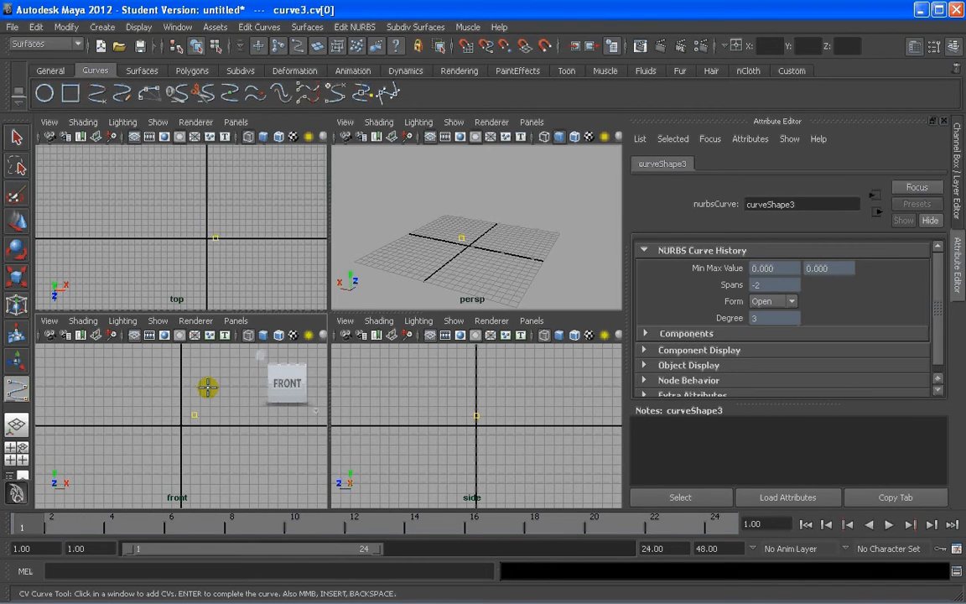
key("ctrl+z")
left_click_drag(223, 312, 228, 201)
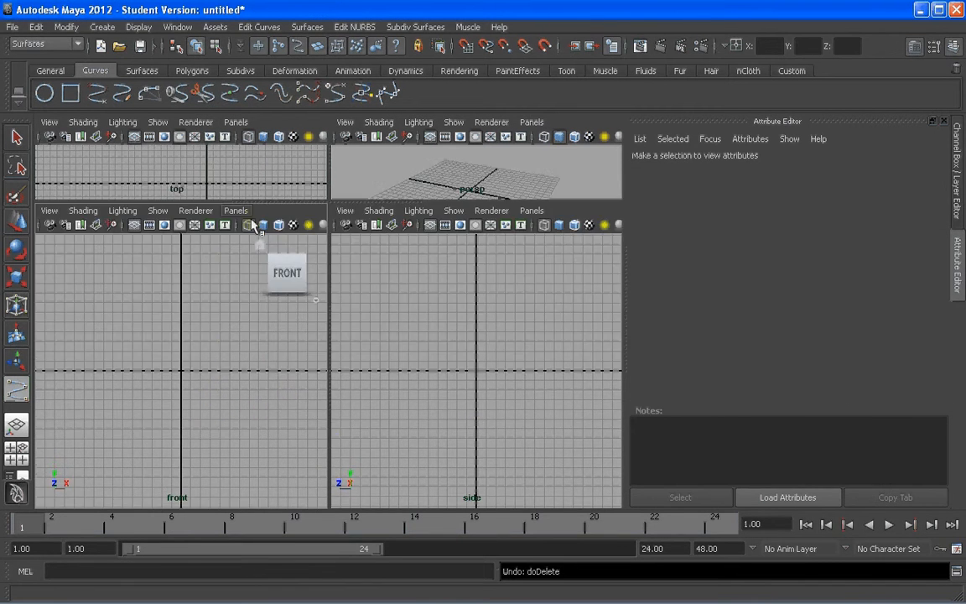
left_click_drag(326, 276, 553, 287)
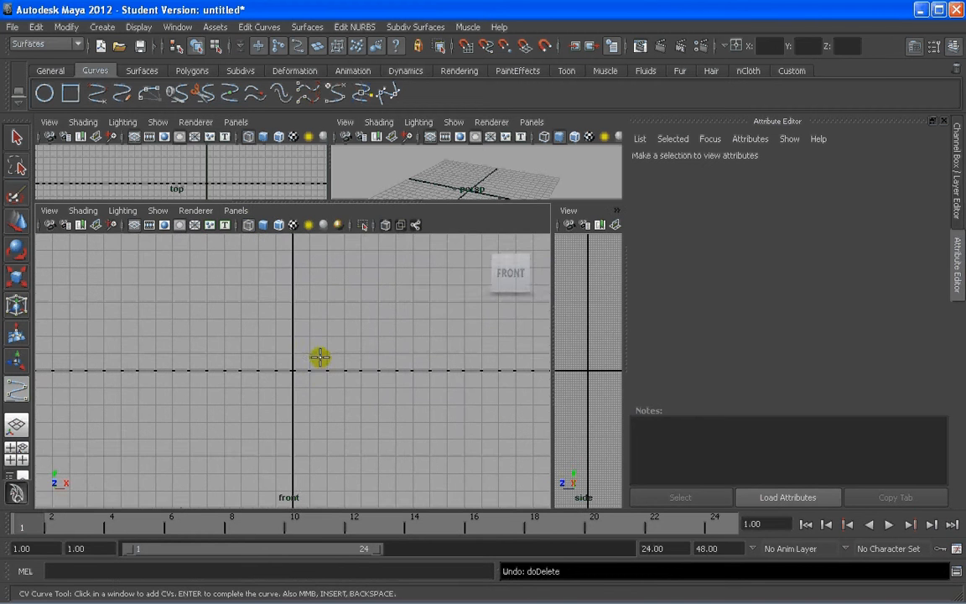
middle_click_drag(320, 357, 346, 412, "alt")
scroll(269, 302, "down", 2)
middle_click_drag(270, 302, 342, 329, "alt")
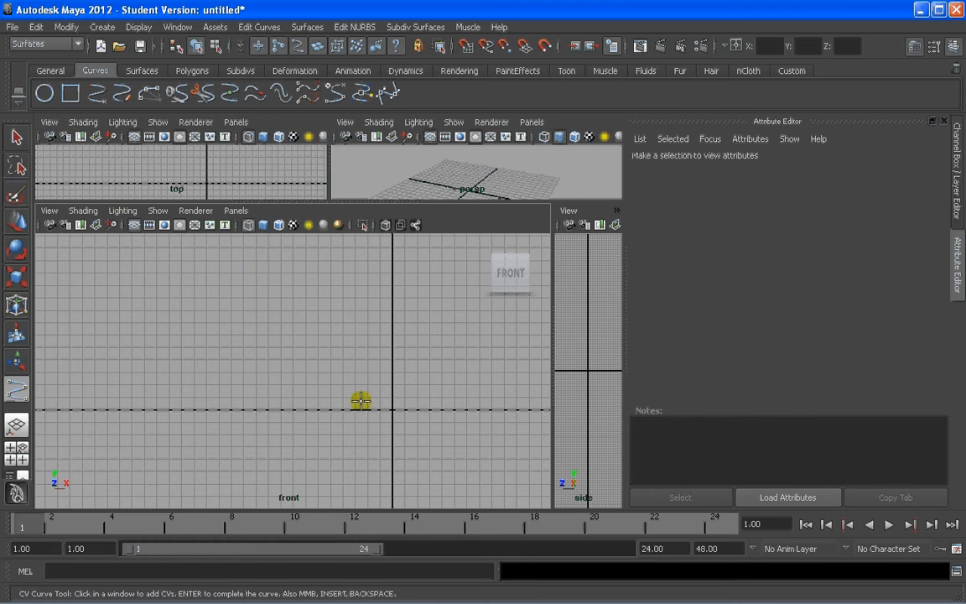
Start a cubic CV curve snapped to the grid origin in the front view and lay its upper arch rising toward negative X.
key("x")
left_click(392, 410)
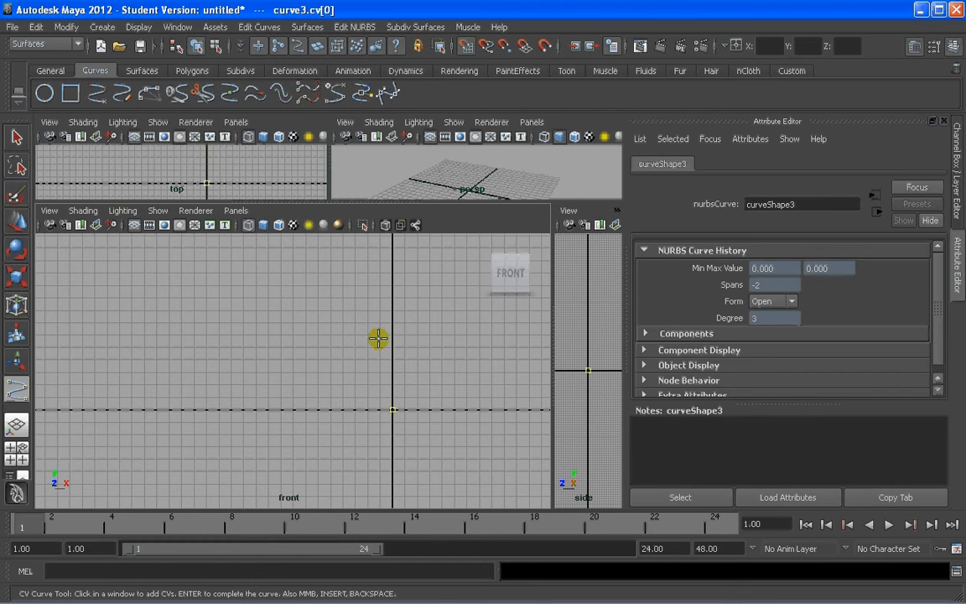
left_click(365, 345)
left_click(327, 314)
left_click(288, 299)
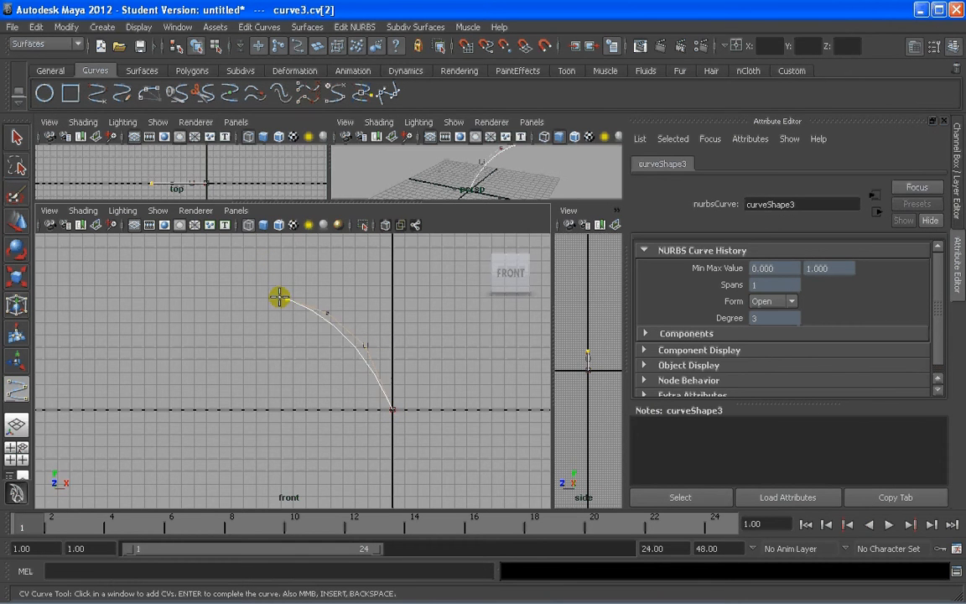
left_click(241, 297)
left_click(202, 302)
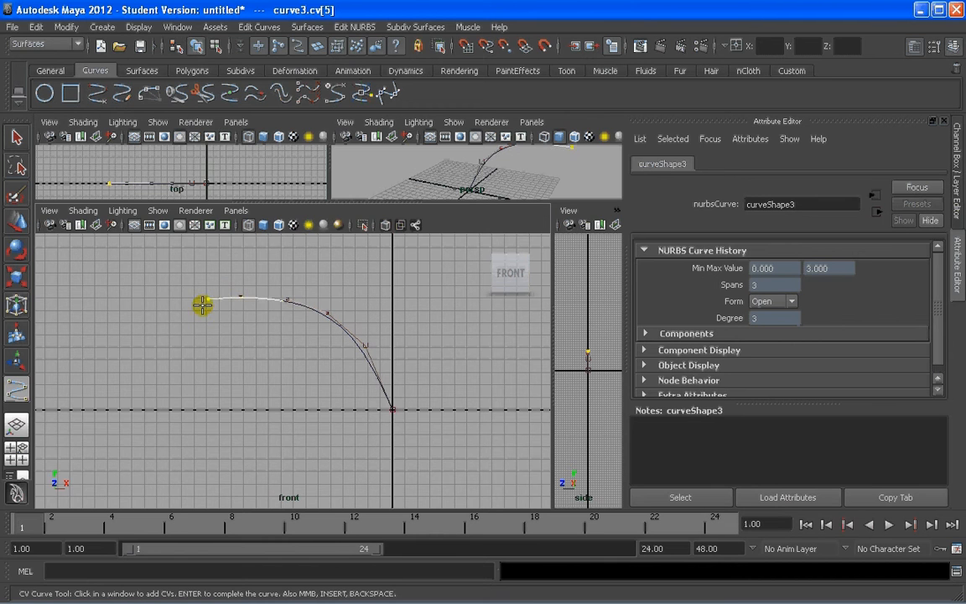
Round the curve's tip, run its lower edge back down to the horizontal axis with the last CV snapped there, and complete the curve.
left_click(200, 305)
left_click(209, 308)
left_click(222, 312)
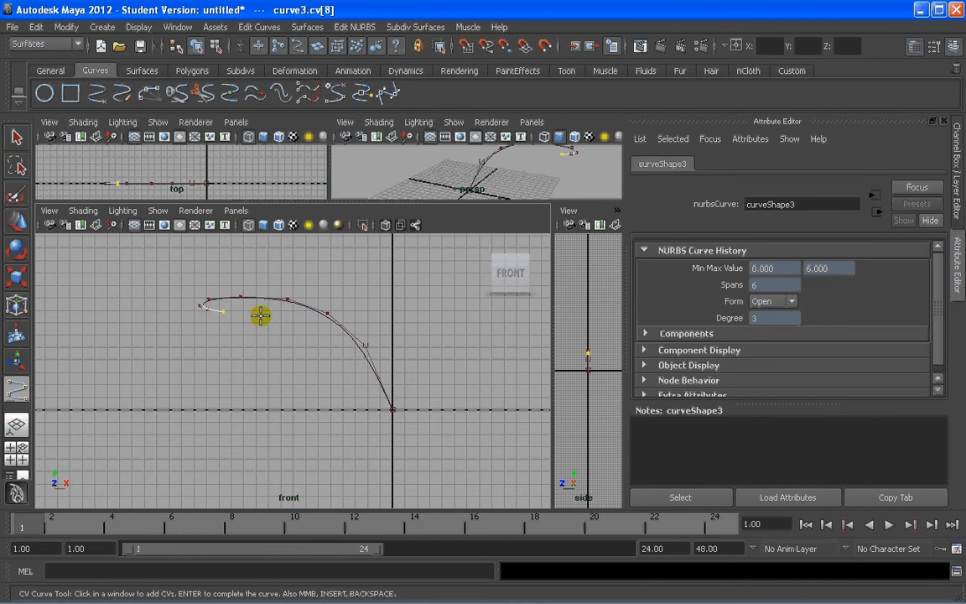
left_click(265, 318)
left_click(295, 330)
left_click(325, 347)
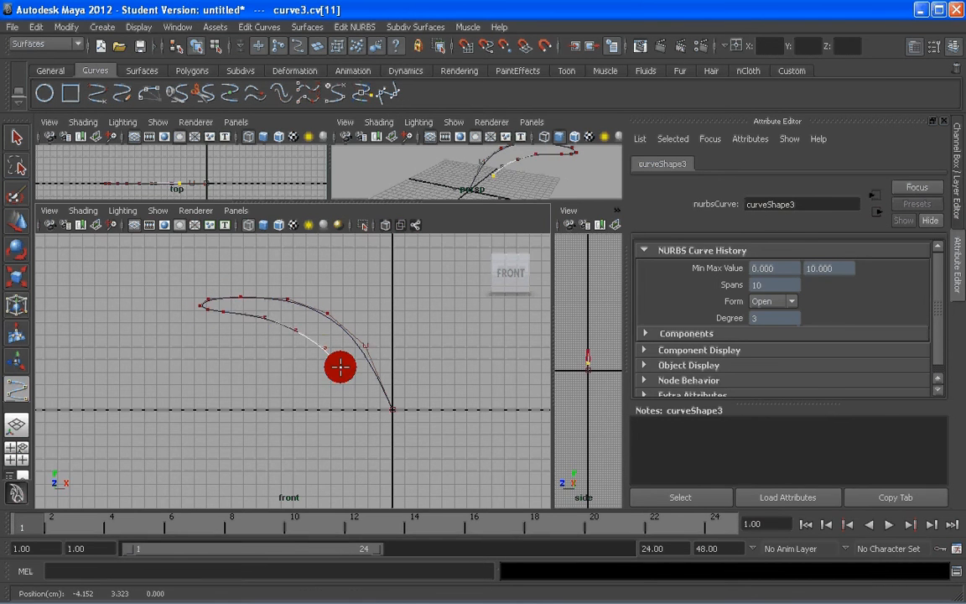
left_click(342, 367)
left_click(348, 390)
scroll(368, 429, "up", 2)
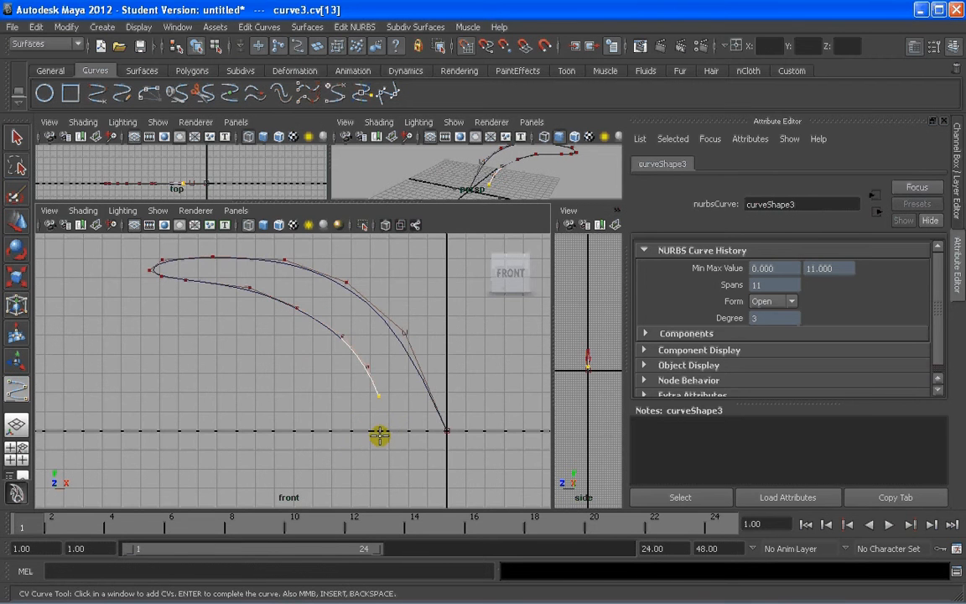
left_click(389, 431)
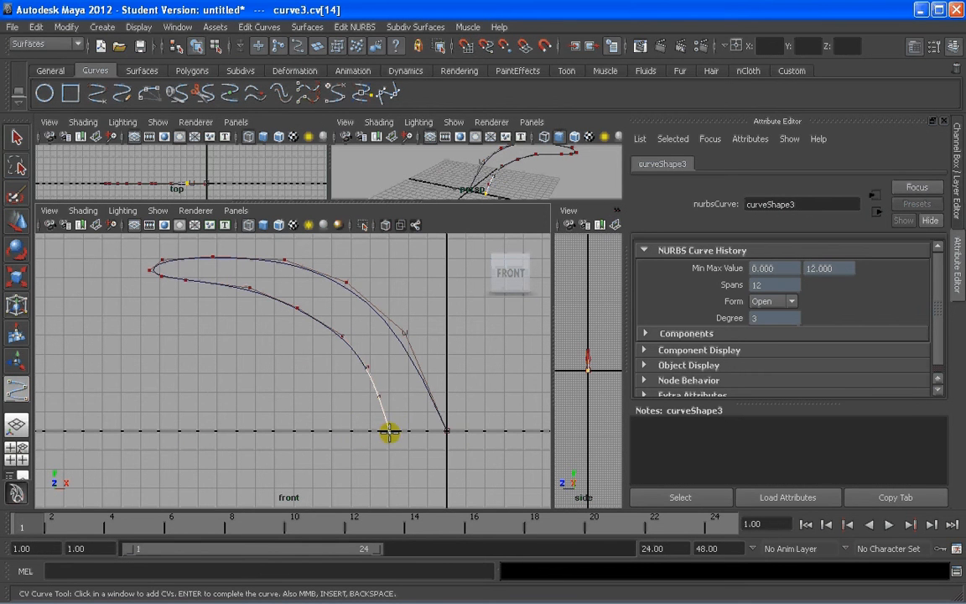
key("Return")
Move the curve's second CV outward and its third CV to about X -4, Y 8.2 to round the outer arch.
key("w")
right_click_drag(394, 334, 344, 335)
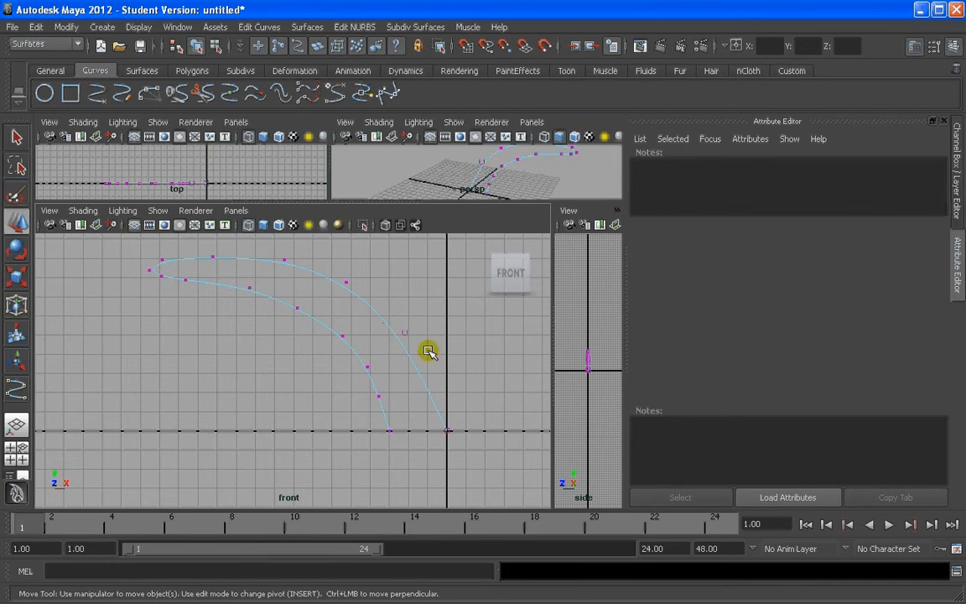
left_click(406, 331)
mouse_move(411, 332)
left_mouse_down()
mouse_move(430, 330)
mouse_move(428, 338)
left_mouse_up()
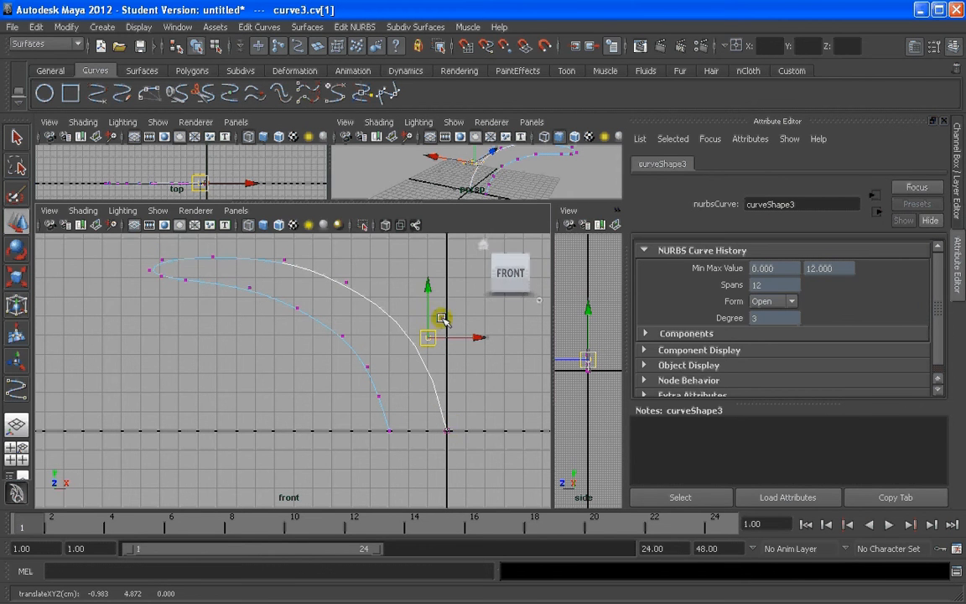
left_click_drag(430, 335, 453, 371)
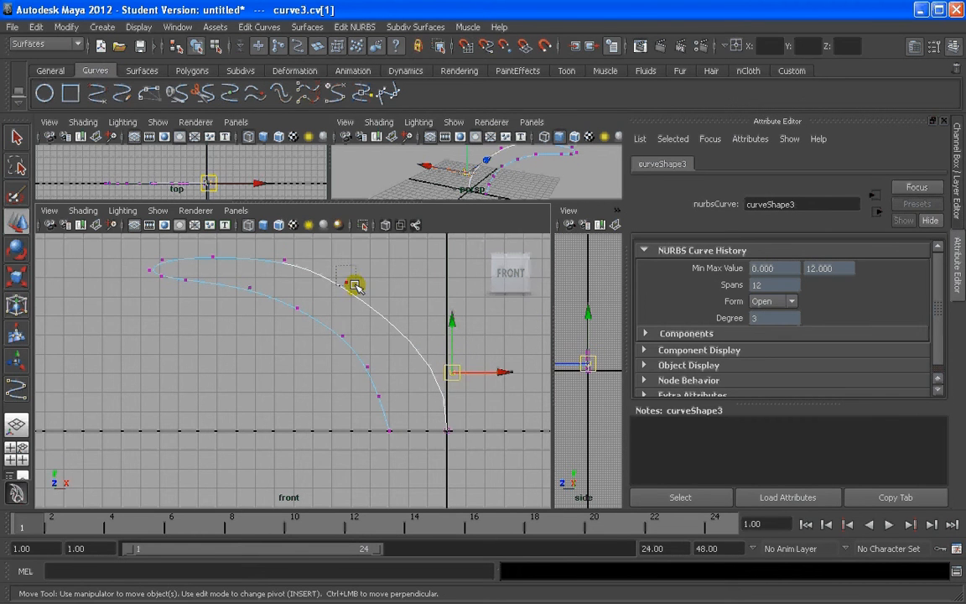
left_click(350, 281)
left_click_drag(347, 278, 373, 276)
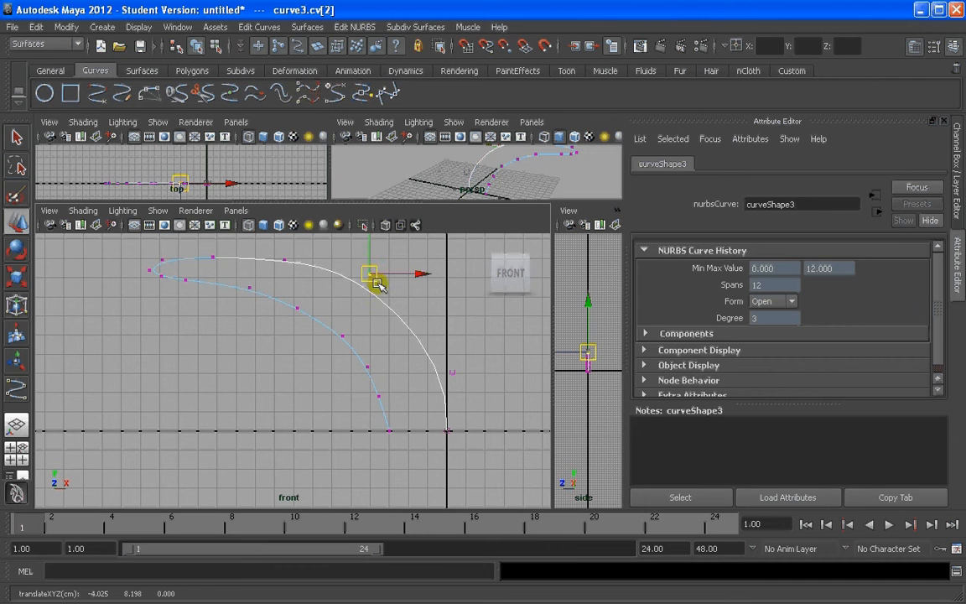
Reposition the CVs around the curve's far tip to make it narrower and more pointed.
left_click(128, 268)
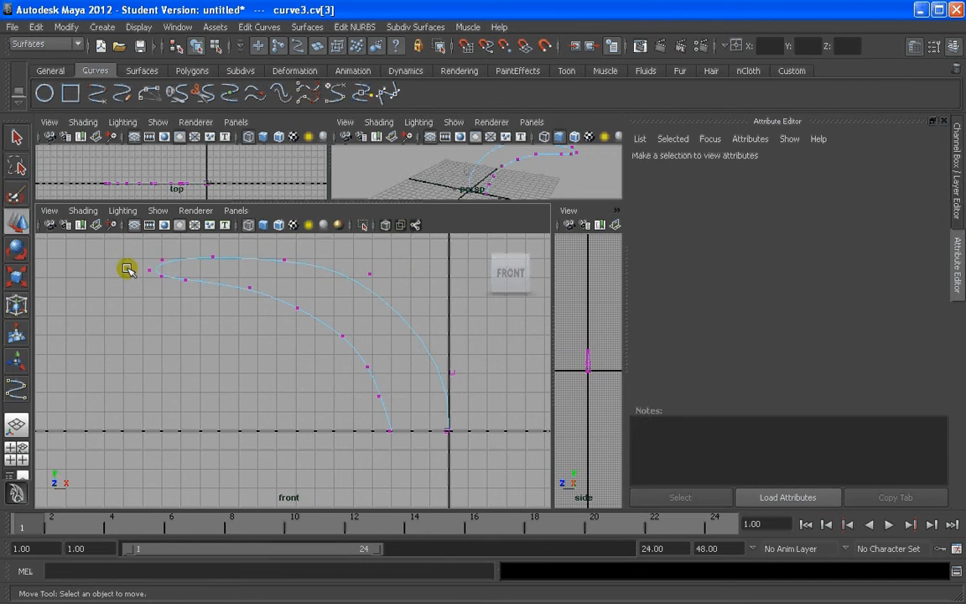
left_click_drag(128, 268, 208, 300)
middle_click_drag(197, 309, 296, 382, "alt")
scroll(290, 369, "up", 4)
left_click_drag(262, 342, 256, 326)
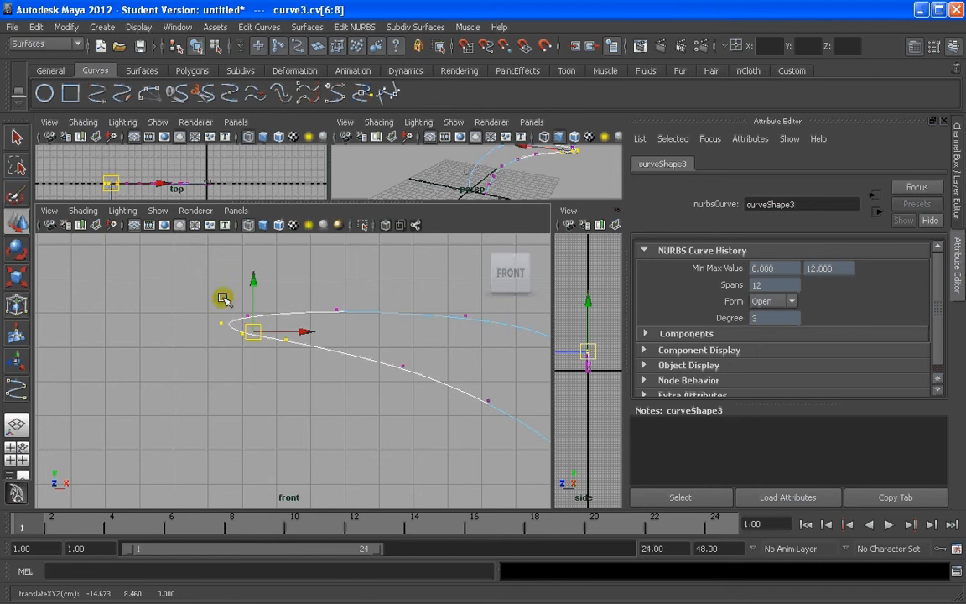
left_click_drag(222, 295, 244, 324)
left_click(361, 389)
scroll(363, 390, "down", 5)
middle_click_drag(362, 390, 309, 324, "alt")
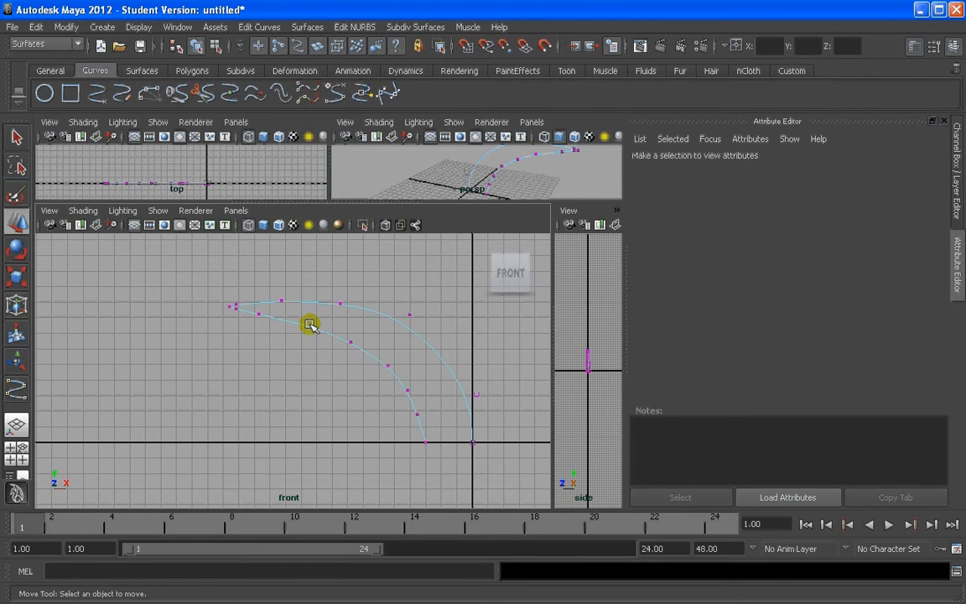
Adjust the CVs along the middle of the curve's lower edge to smooth its bend.
left_click(309, 324)
scroll(327, 310, "up", 3)
left_click_drag(327, 286, 341, 280)
left_click_drag(216, 253, 245, 255)
left_click_drag(401, 318, 419, 308)
middle_click_drag(386, 364, 256, 326, "alt")
left_click_drag(325, 307, 346, 316)
Shift the two CVs above the lower edge's endpoint outward, placing the one nearest the endpoint at X -3, Y 1.8.
left_click_drag(336, 358, 416, 428)
left_click_drag(434, 392, 438, 405)
middle_click_drag(438, 405, 423, 371, "alt")
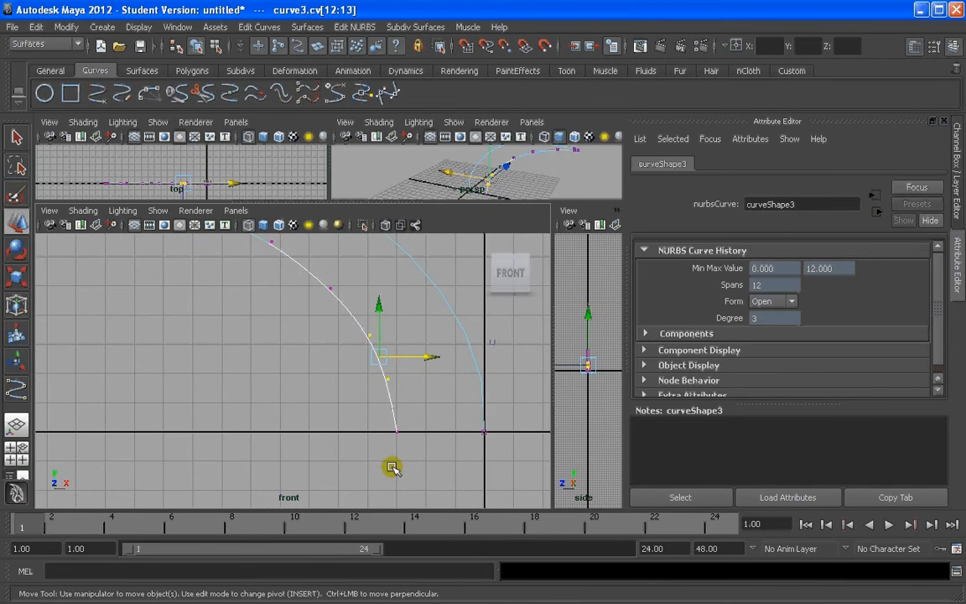
left_click_drag(374, 397, 438, 379)
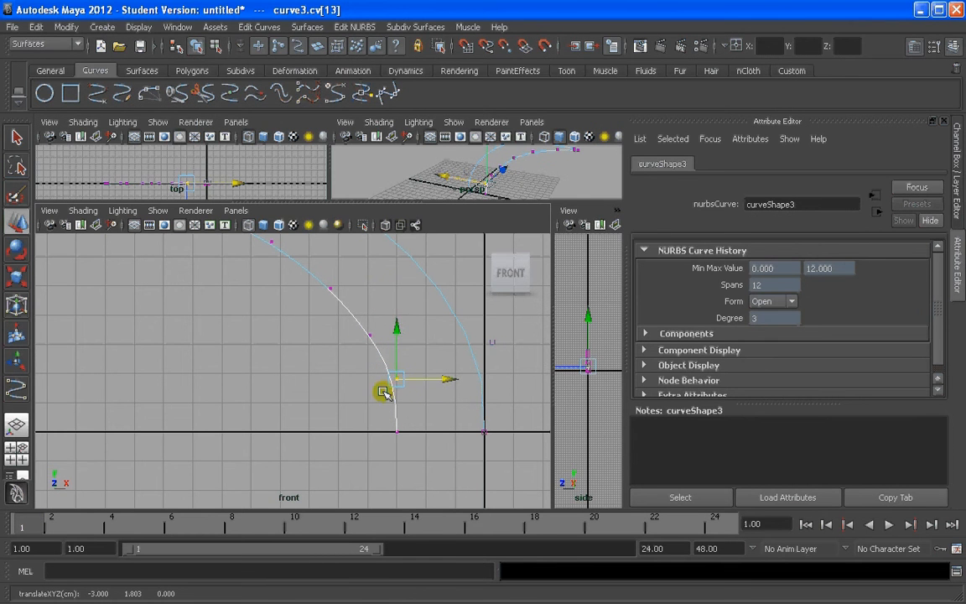
middle_click_drag(384, 391, 353, 376, "alt")
scroll(347, 332, "up", 1)
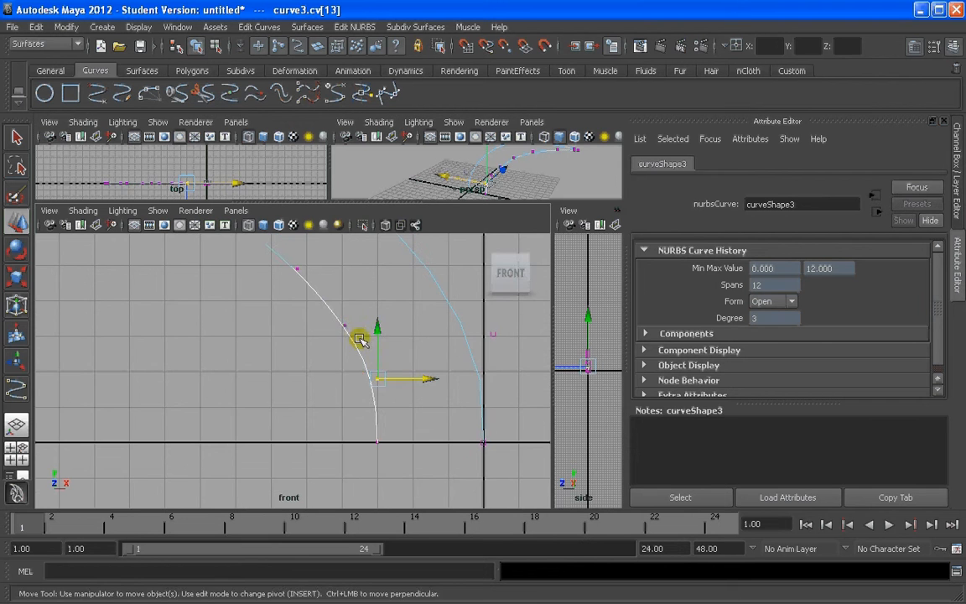
Raise the next two CVs up the inner edge to even out its curvature, then clear the selection.
left_click_drag(362, 340, 333, 311)
left_click_drag(345, 293, 345, 284)
scroll(289, 319, "down", 3)
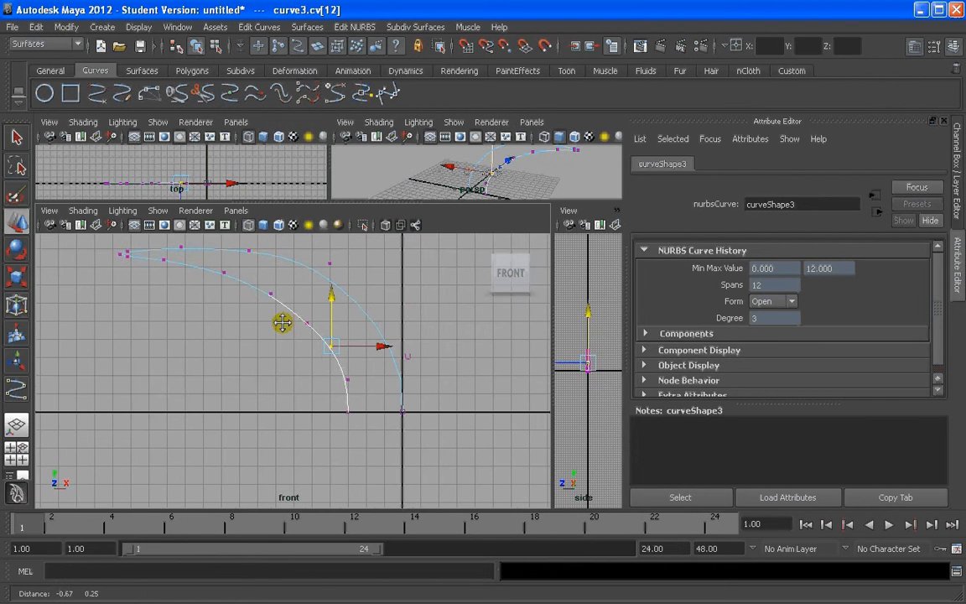
left_click_drag(296, 310, 314, 330)
left_click_drag(307, 292, 307, 286)
left_click(270, 336)
Check the reshaped profile in the front view and switch to the single perspective view.
scroll(270, 336, "down", 3)
scroll(210, 281, "up", 5)
middle_click_drag(209, 281, 331, 410, "alt")
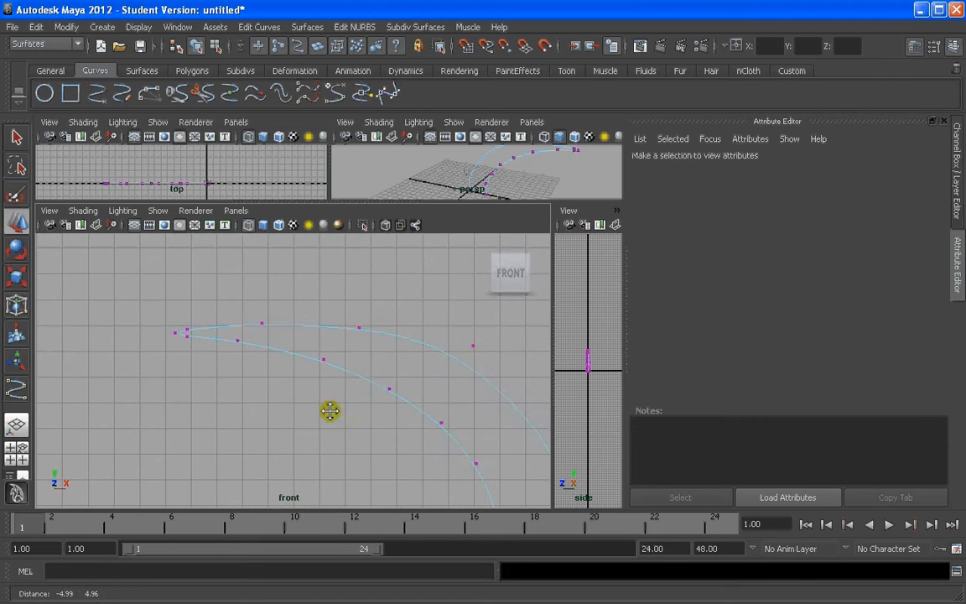
scroll(254, 328, "up", 2)
middle_click_drag(402, 344, 261, 302, "alt")
scroll(290, 339, "down", 3)
middle_click_drag(313, 368, 313, 343, "alt")
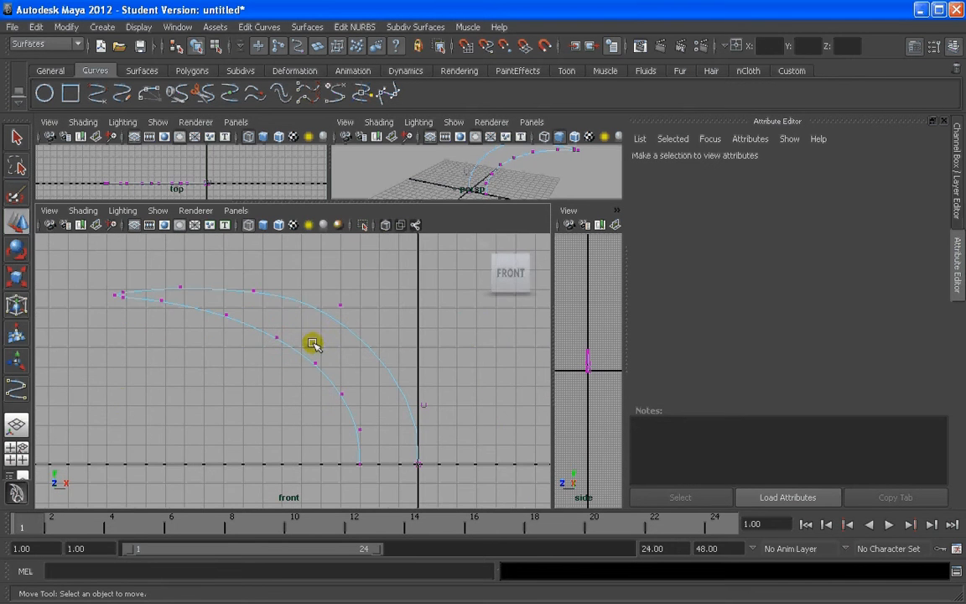
left_click(15, 425)
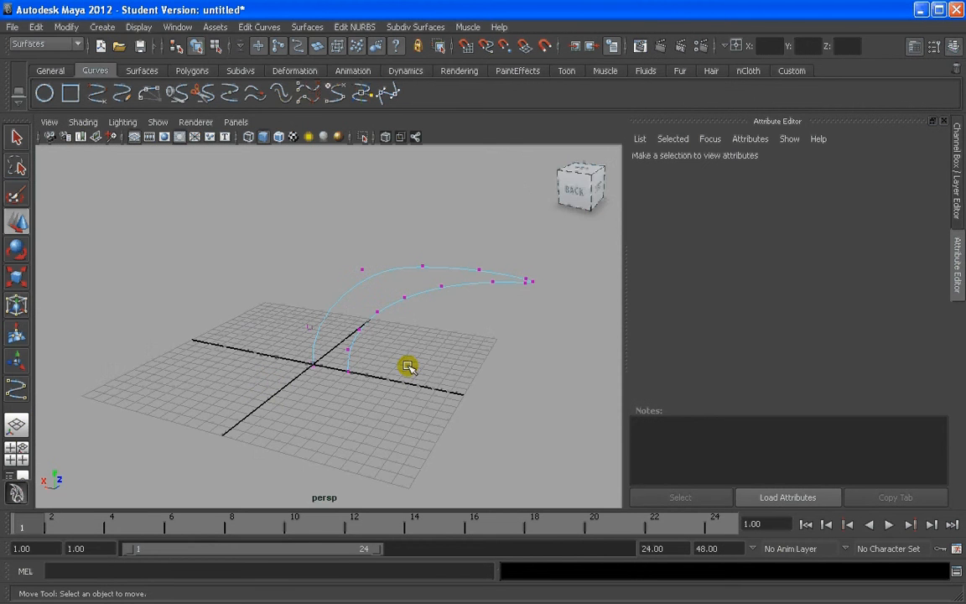
Examine the curve and its CVs from several angles around the grid.
left_click_drag(408, 366, 301, 295, "alt")
right_click_drag(295, 277, 316, 263)
left_click_drag(334, 323, 269, 272, "alt")
right_click_drag(267, 263, 198, 263)
left_click_drag(270, 239, 362, 284)
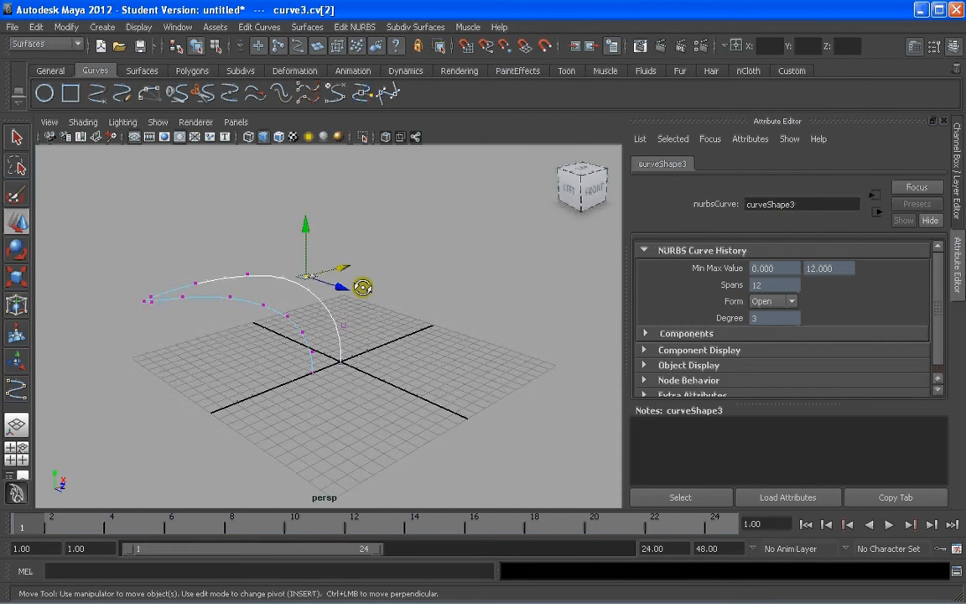
left_click_drag(127, 291, 414, 402, "alt")
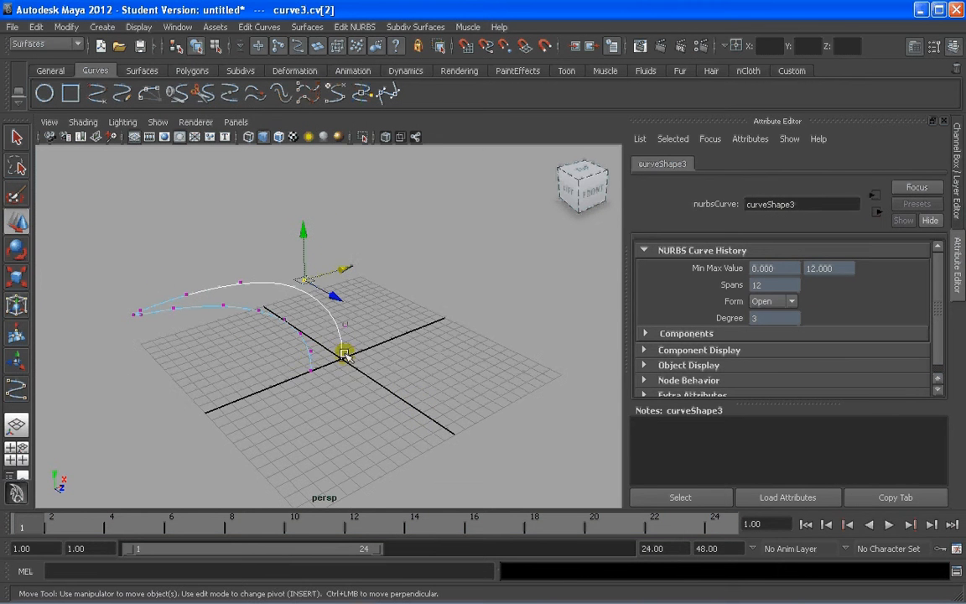
left_click_drag(311, 354, 323, 350, "alt")
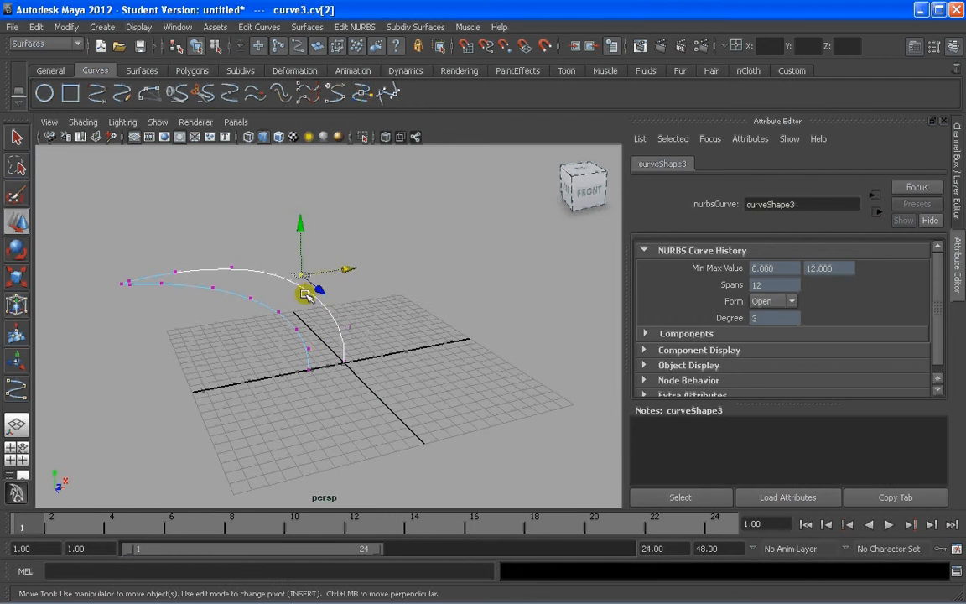
Return to object selection, select the whole profile curve, and revolve it into a surface.
right_click_drag(306, 292, 371, 276)
left_click(384, 330)
right_click_drag(371, 389, 314, 327, "alt")
left_click(313, 331)
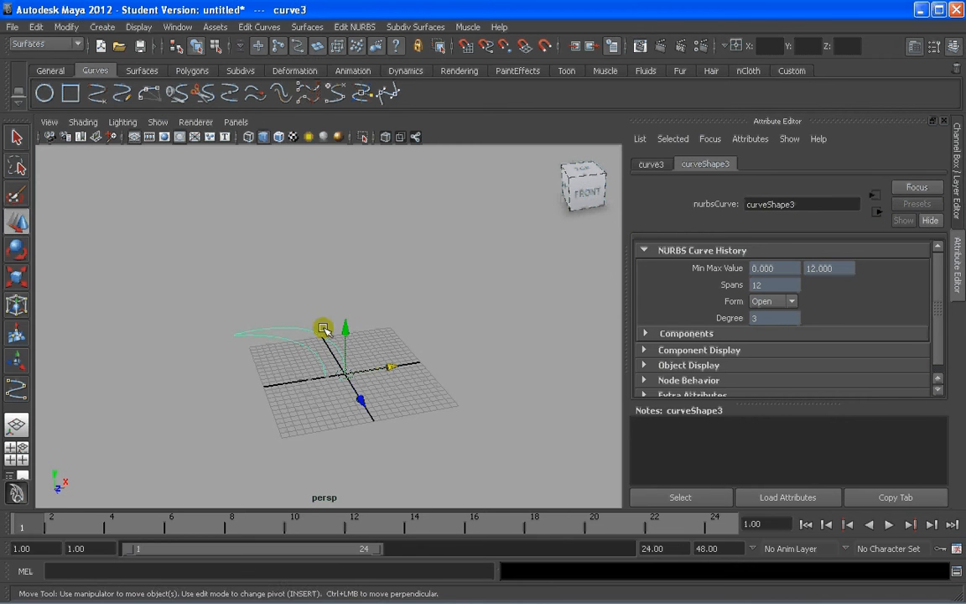
left_click(309, 28)
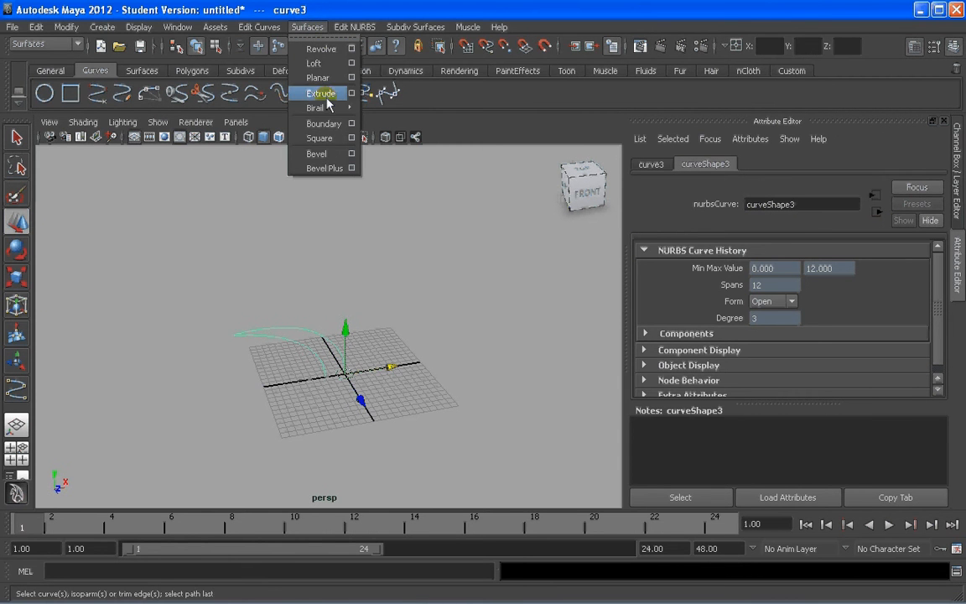
left_click(318, 49)
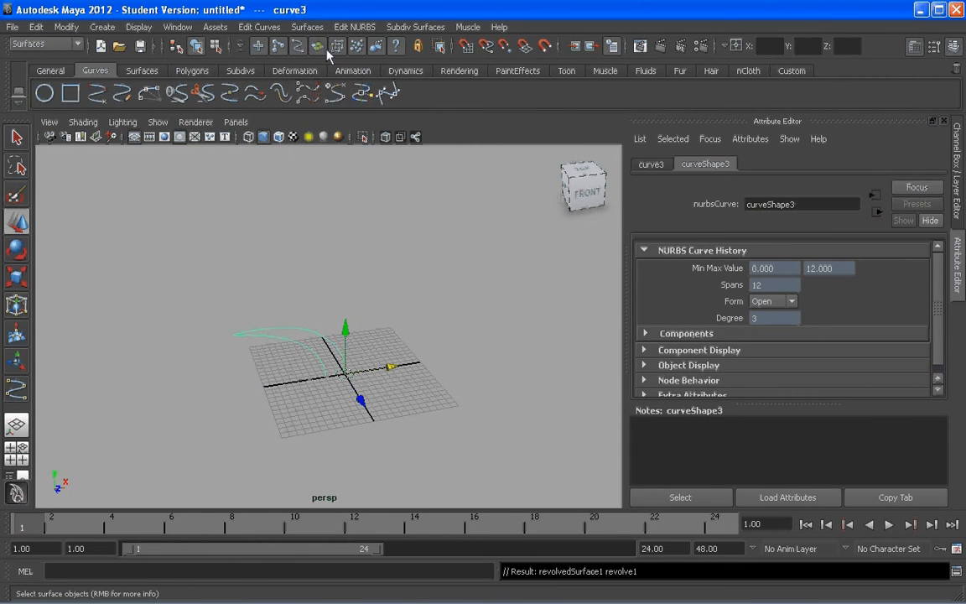
Inspect the revolved surface from the side and above, select it, and show its revolve1 attributes.
left_click_drag(403, 345, 263, 313, "alt")
left_click(363, 366)
scroll(367, 371, "up", 5)
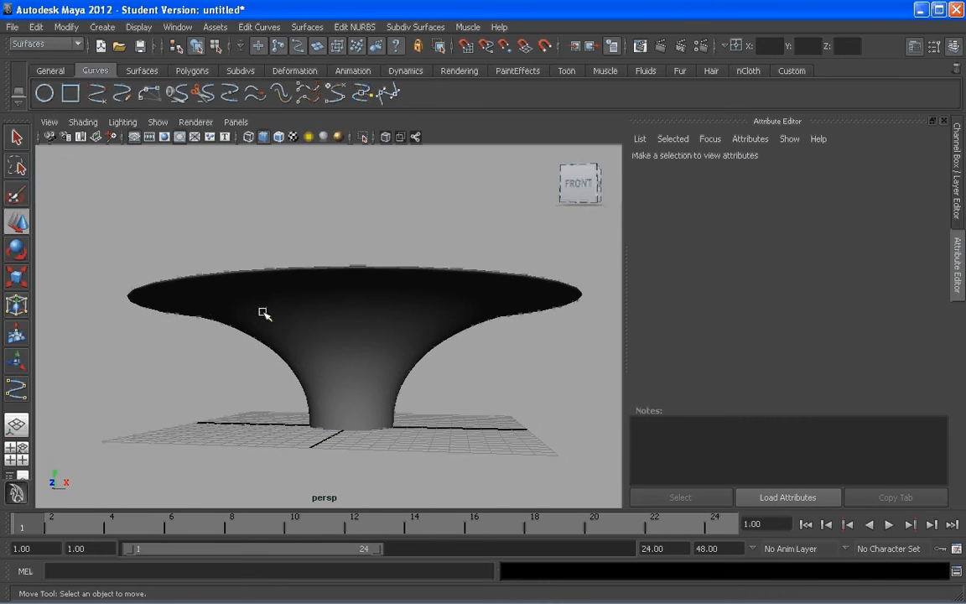
left_click_drag(363, 325, 287, 339, "alt")
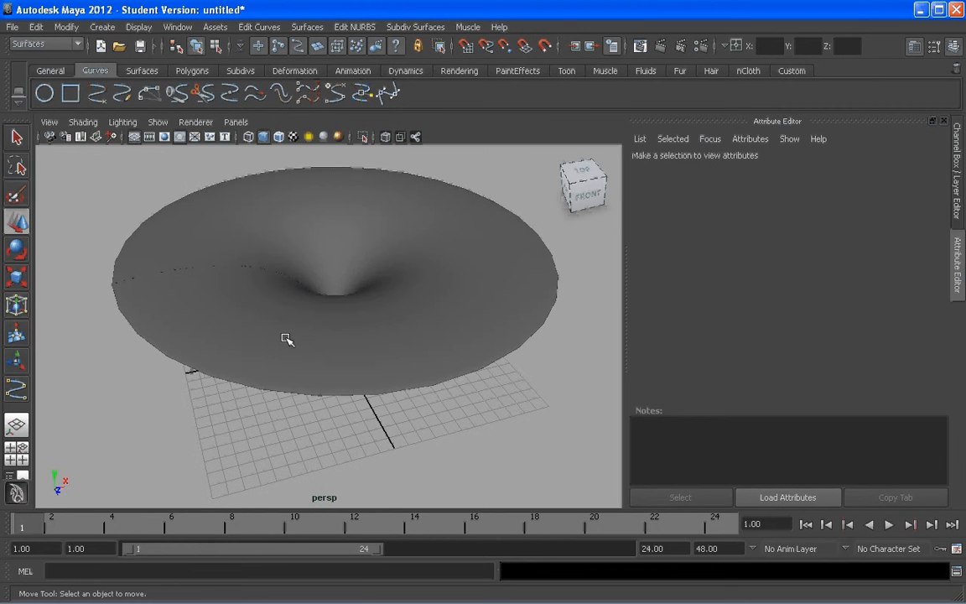
left_click(438, 345)
left_click(842, 164)
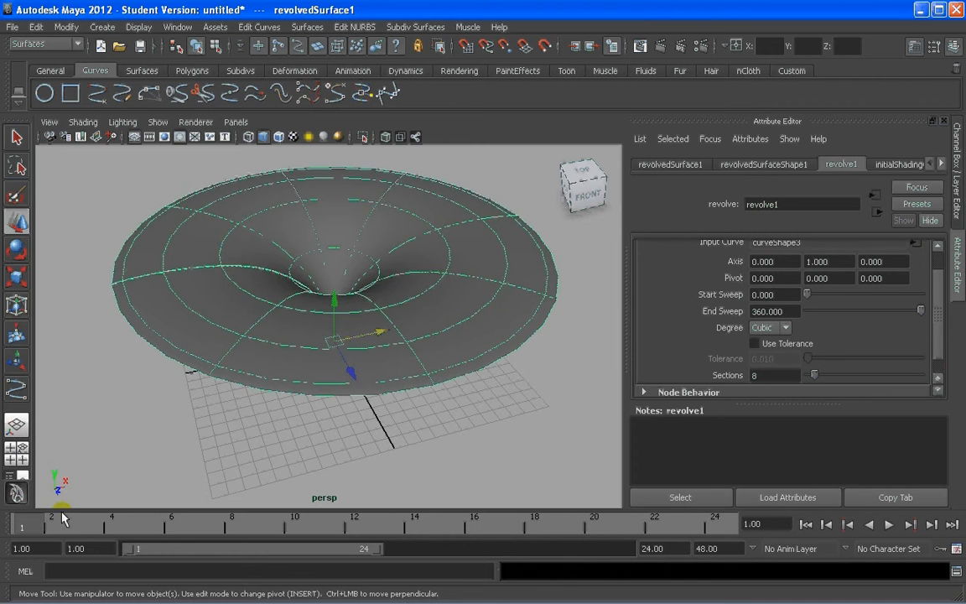
Set the X component of the revolve axis to 1.
left_click_drag(112, 470, 324, 356, "alt")
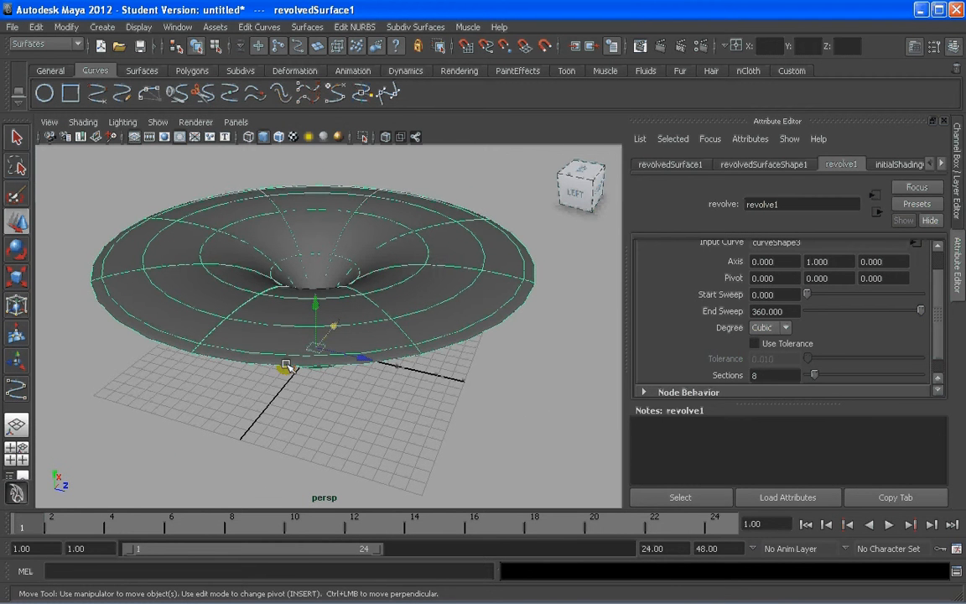
left_click_drag(115, 177, 308, 350, "alt")
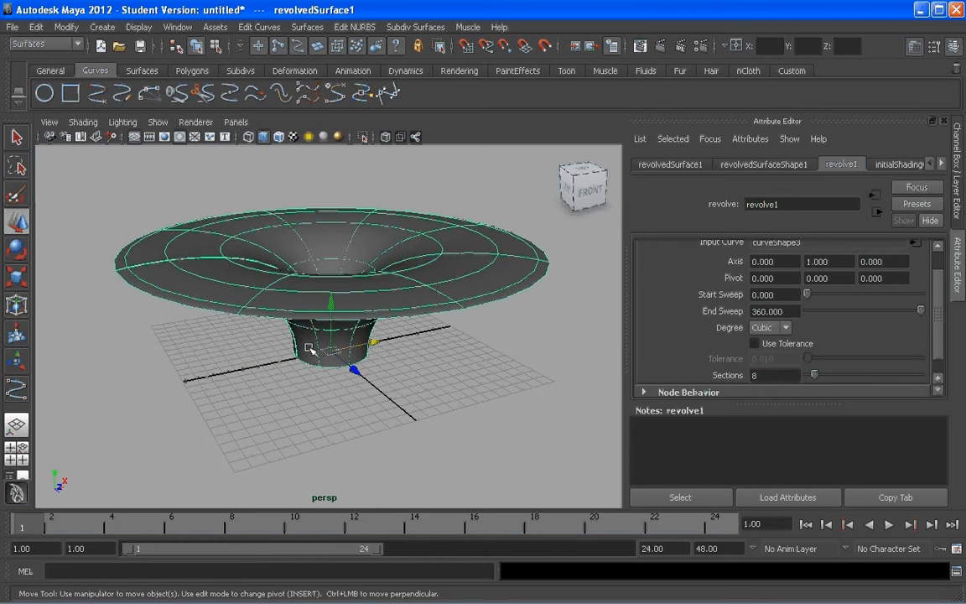
left_click_drag(162, 401, 304, 374, "alt")
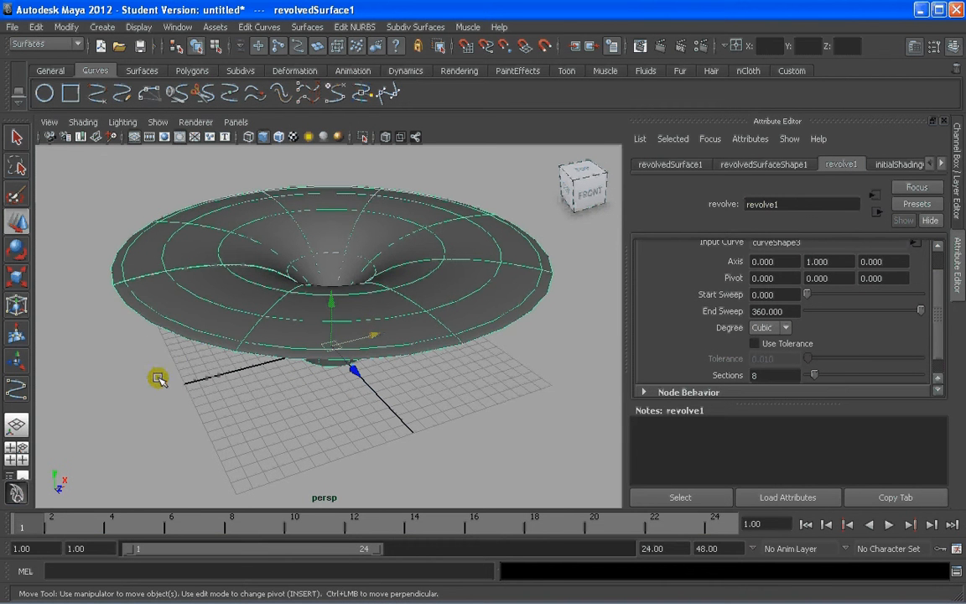
left_click_drag(280, 318, 271, 358, "alt")
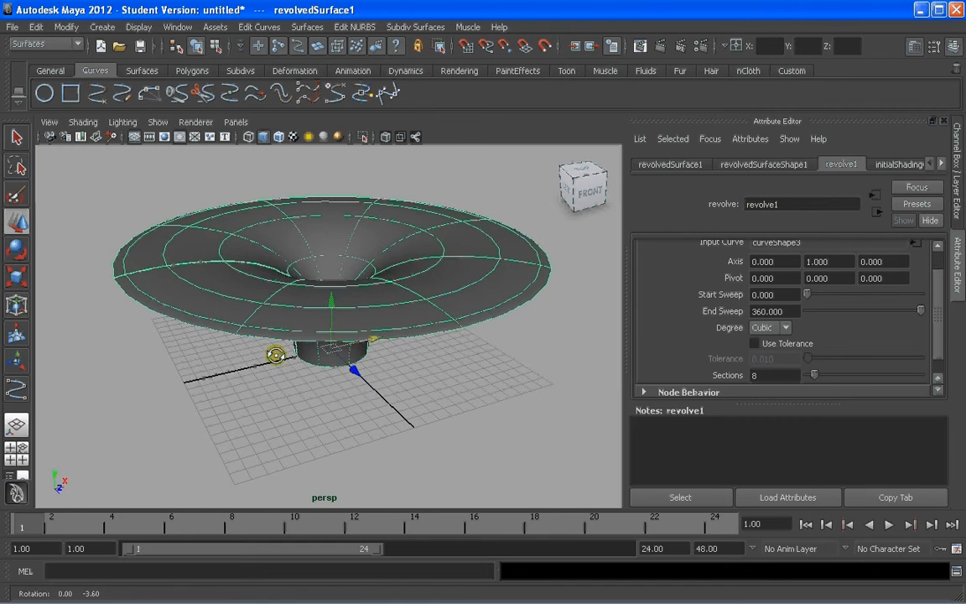
left_click(778, 263)
type("1")
key("Return")
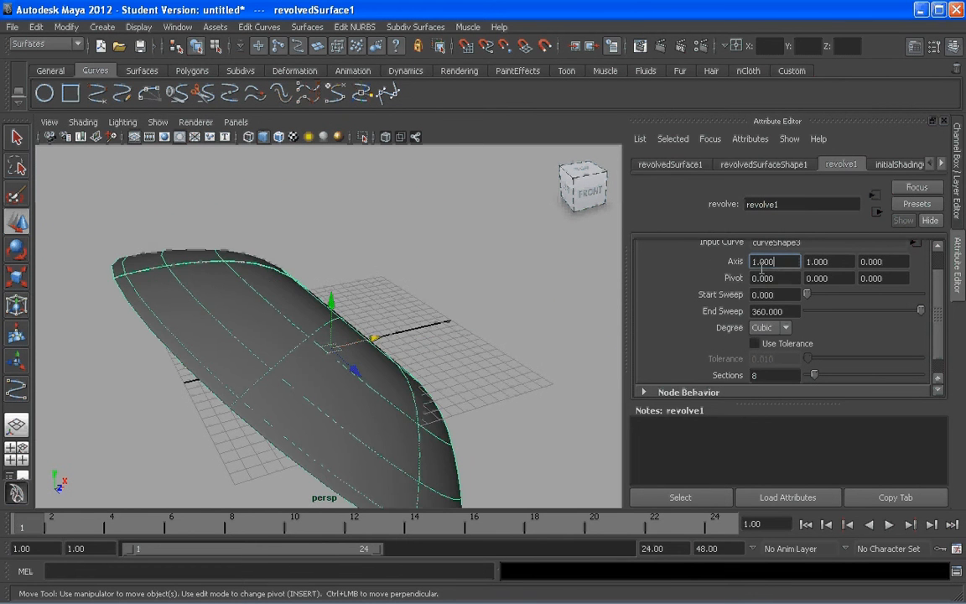
Set the Y component of the revolve axis to 0 and deselect the surface.
key("Tab")
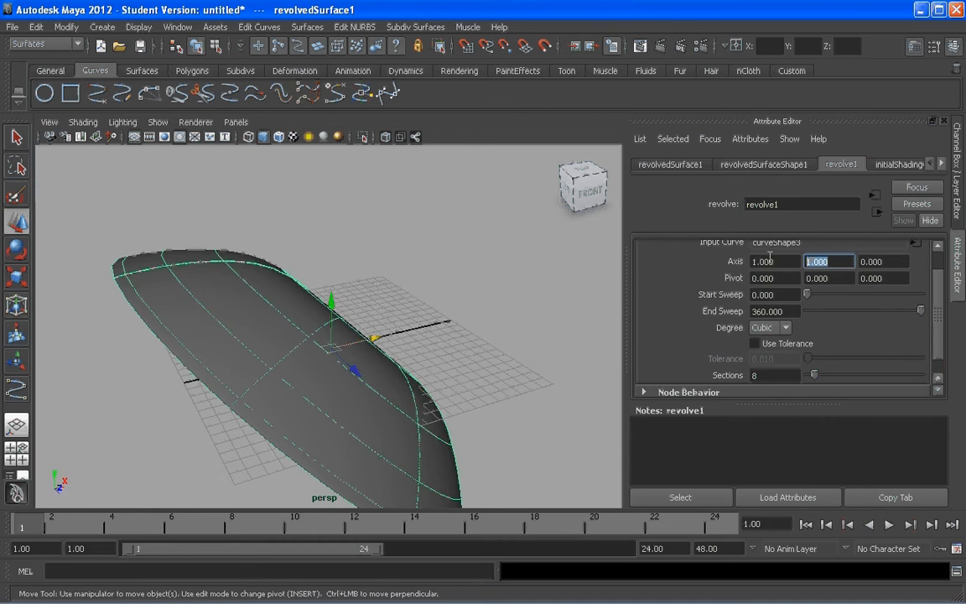
type("0")
key("Return")
left_click(429, 301)
scroll(319, 326, "down", 4)
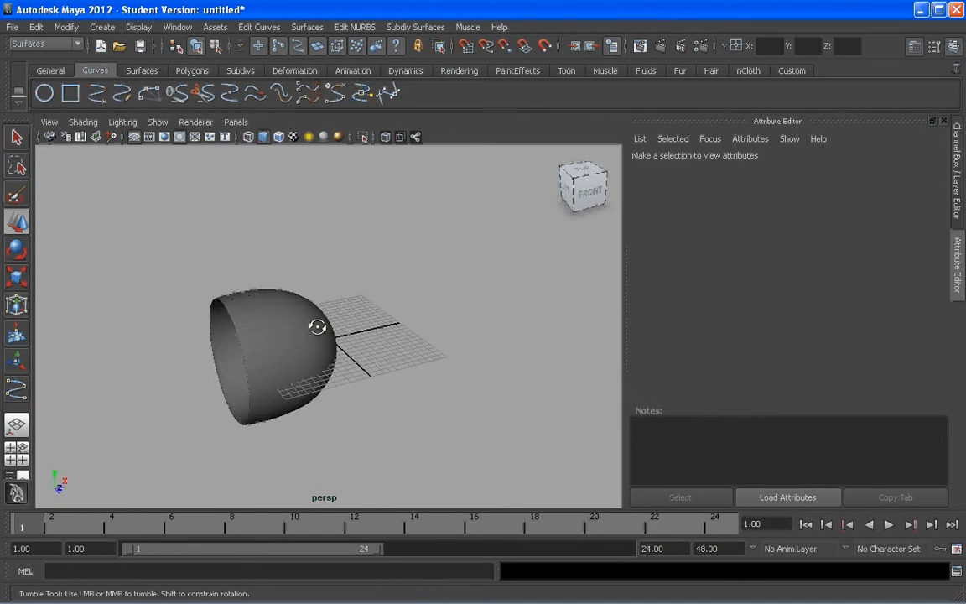
Rotate the revolved surface and its profile curve together about Z, undo the last rotation, and clear the selection.
left_click_drag(317, 328, 285, 355, "alt")
left_click(285, 355)
scroll(360, 351, "up", 4)
left_click_drag(360, 353, 317, 345, "alt")
left_click_drag(249, 328, 263, 332, "alt")
scroll(305, 289, "down", 3)
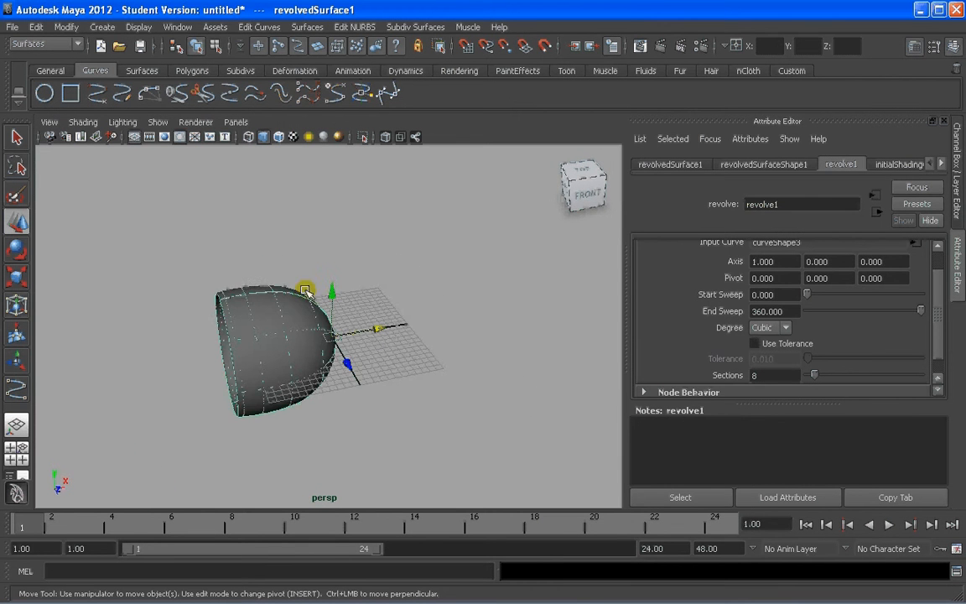
left_click_drag(188, 244, 333, 406)
scroll(352, 367, "up", 4)
left_click_drag(335, 344, 314, 293, "alt")
key("e")
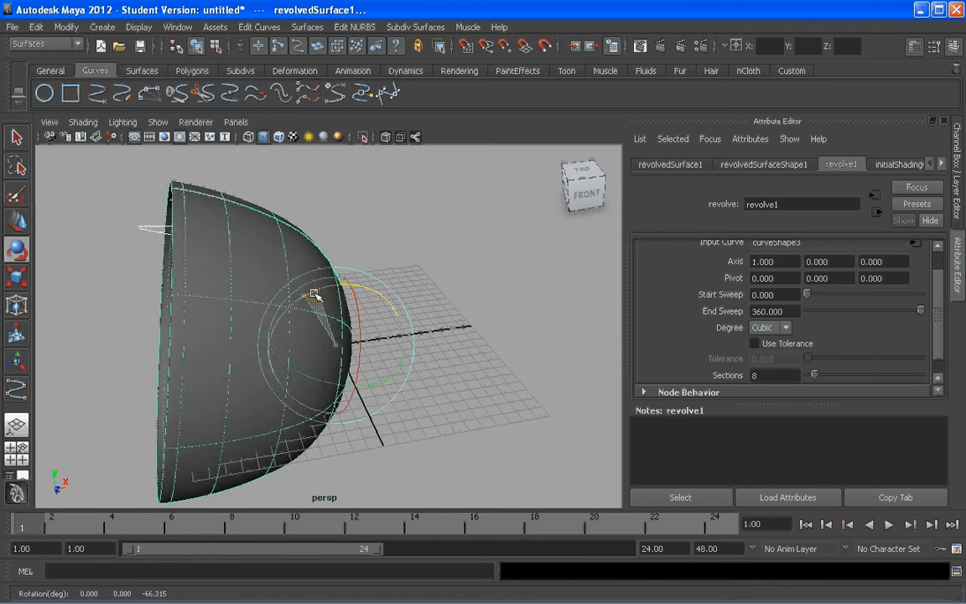
key("ctrl+z")
left_click(431, 339)
Select the revolved surface and delete its construction history.
scroll(297, 336, "down", 4)
left_click_drag(296, 337, 310, 294, "alt")
left_click(293, 335)
scroll(277, 313, "up", 3)
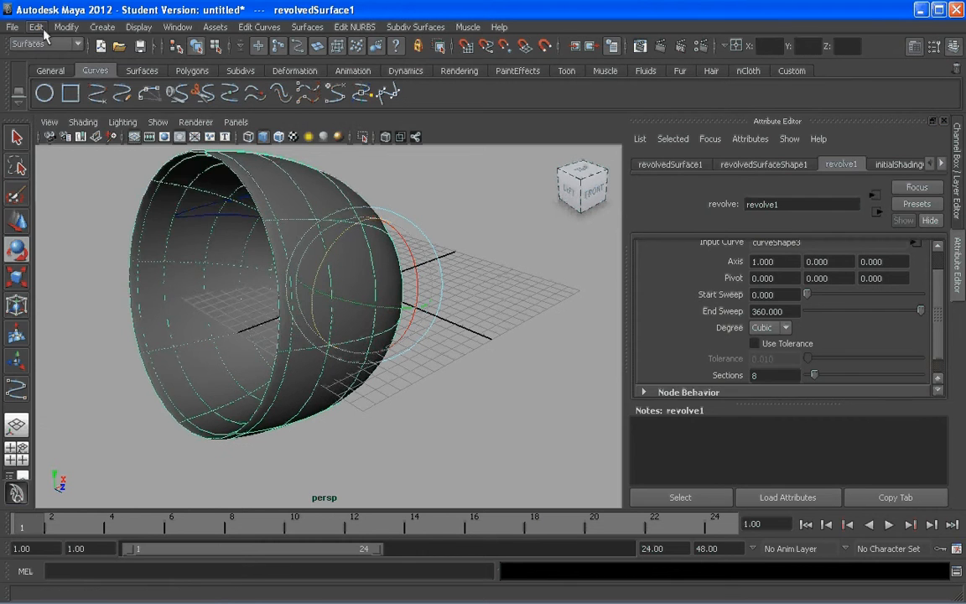
left_click(40, 27)
mouse_move(73, 188)
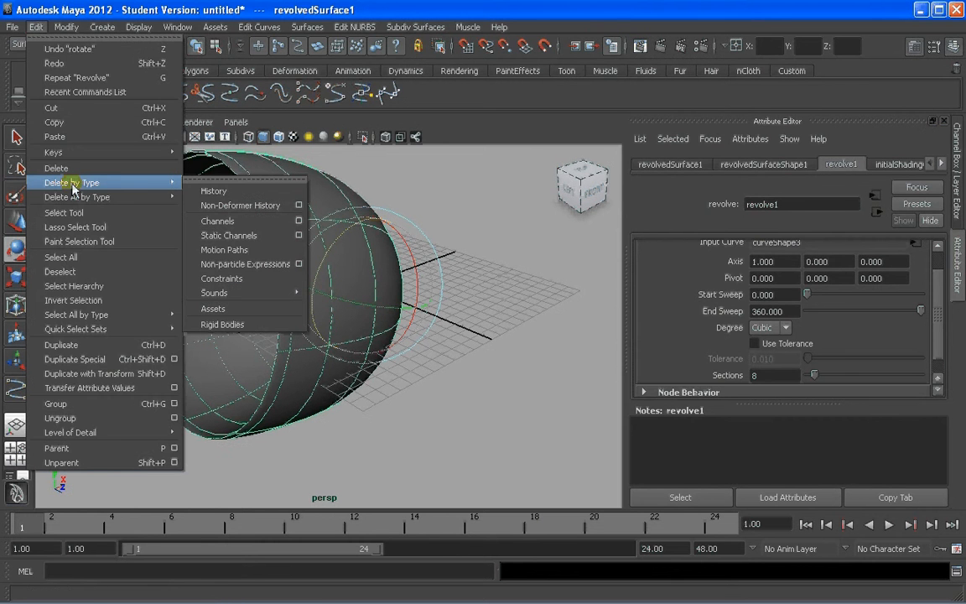
left_click(213, 190)
Remove the leftover profile curve inside the surface's opening and select the revolved surface.
left_click(183, 215)
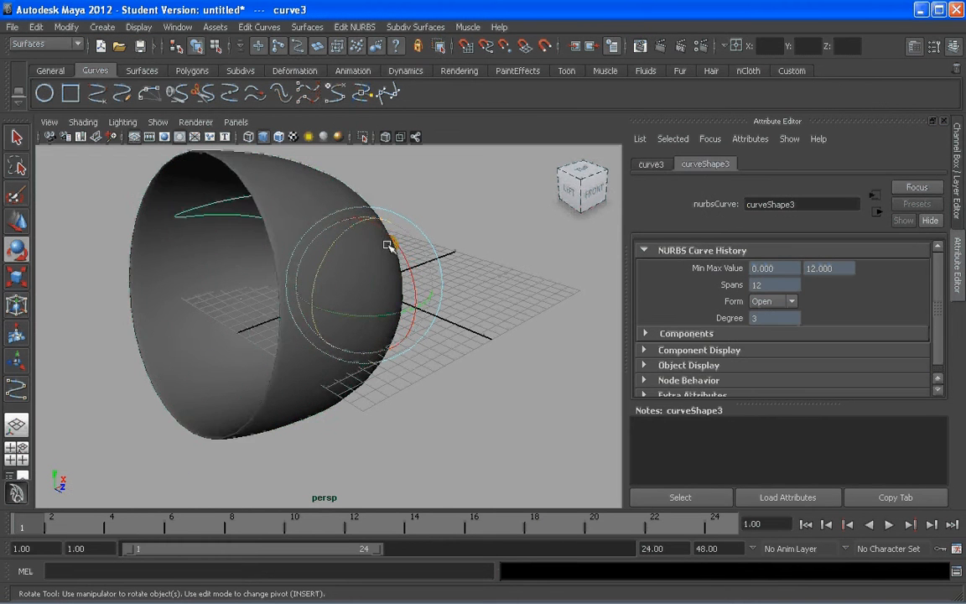
left_click_drag(388, 245, 360, 233, "alt")
left_click(275, 275)
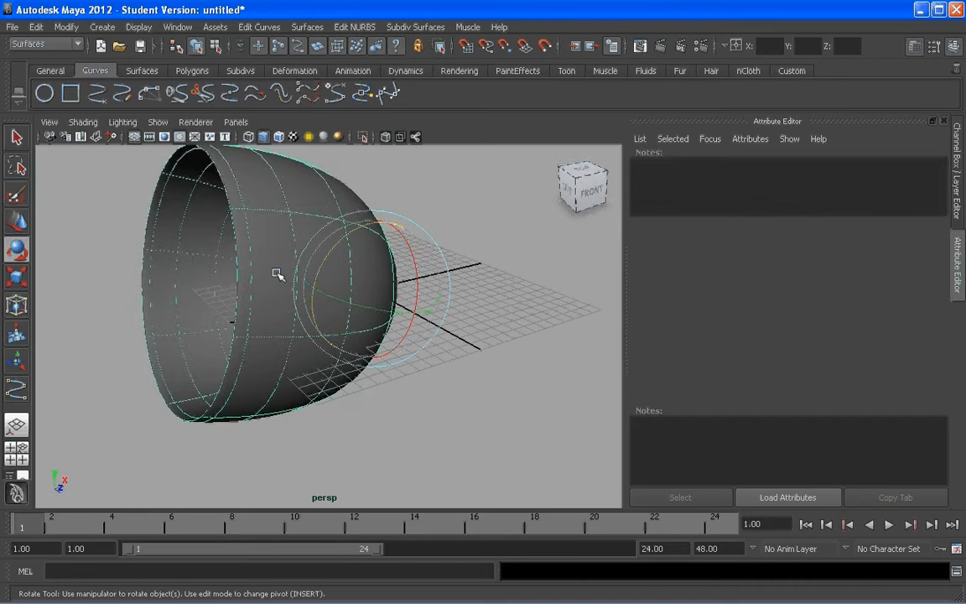
scroll(277, 273, "down", 3)
left_click_drag(275, 274, 277, 243, "alt")
scroll(282, 259, "up", 3)
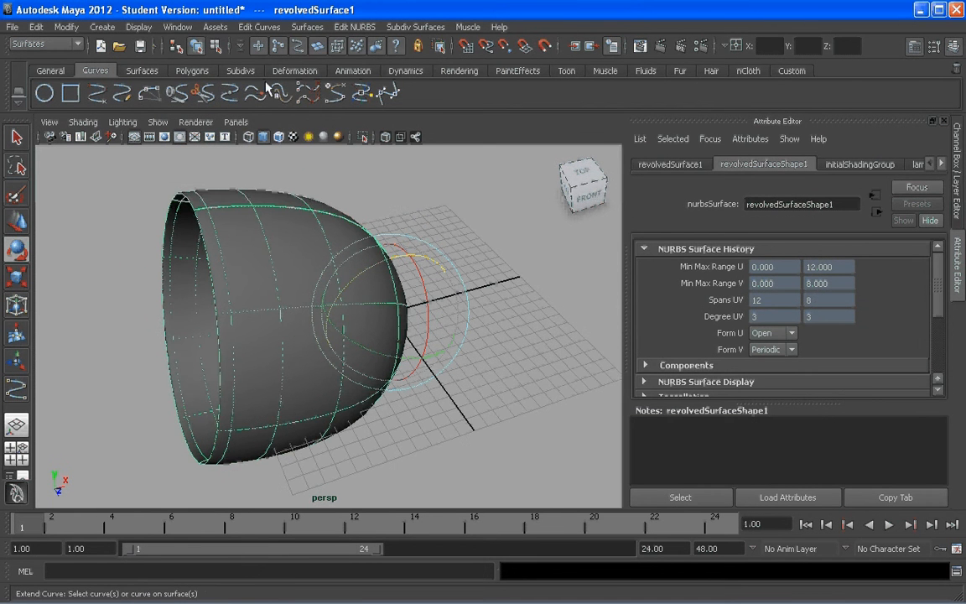
Add a lattice deformer to the revolved surface.
left_click(295, 70)
left_click(44, 93)
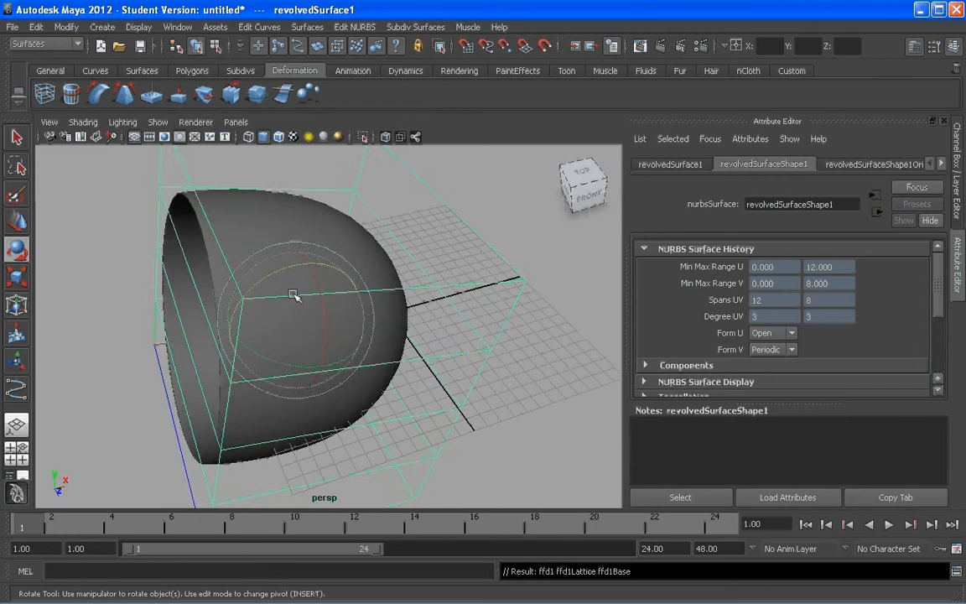
right_click_drag(294, 296, 248, 250, "alt")
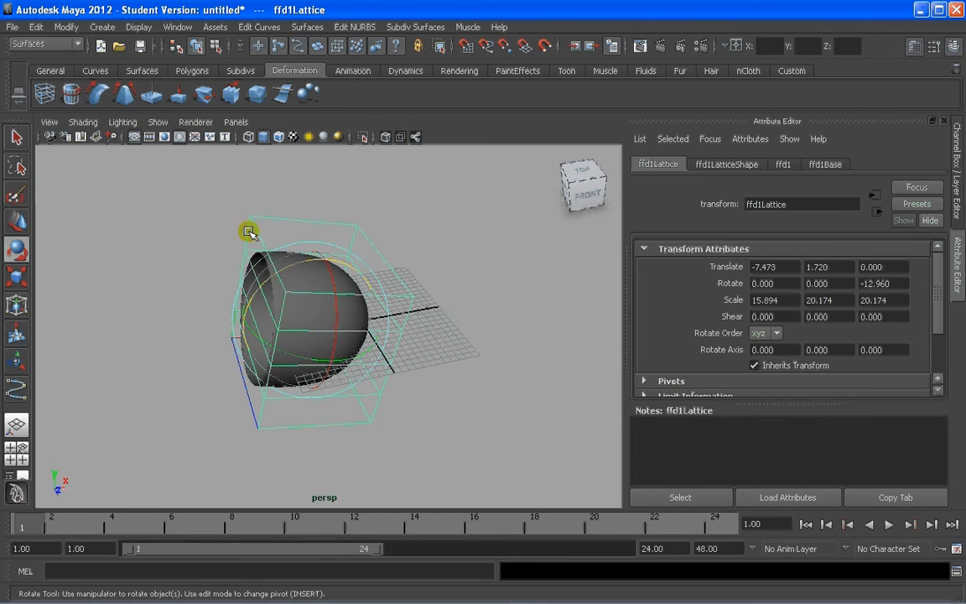
Switch to lattice points, select the two uppermost points at the surface's open end, and move them slightly down.
right_click_drag(255, 224, 254, 190)
left_click_drag(229, 204, 266, 228)
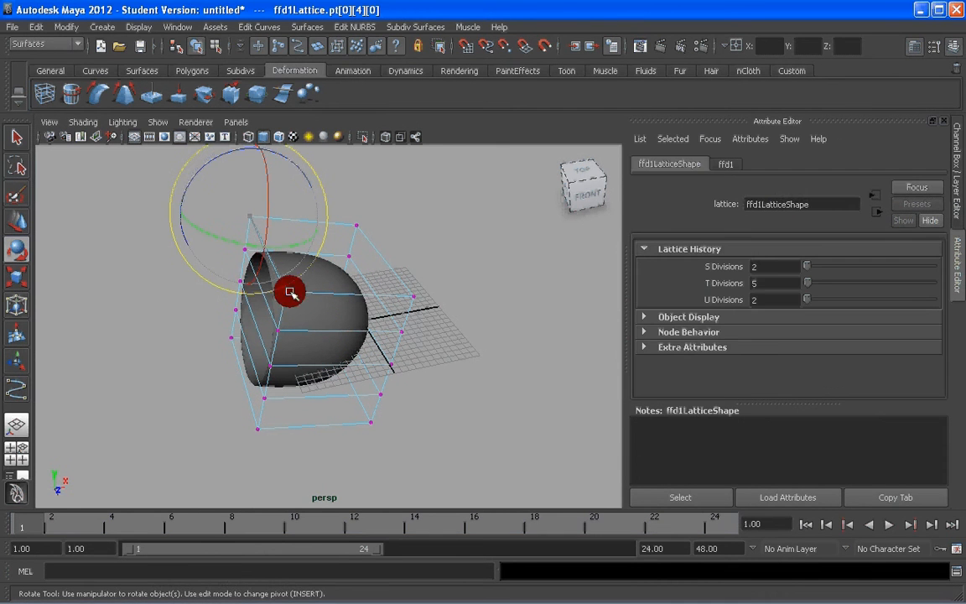
left_click(286, 293, "shift")
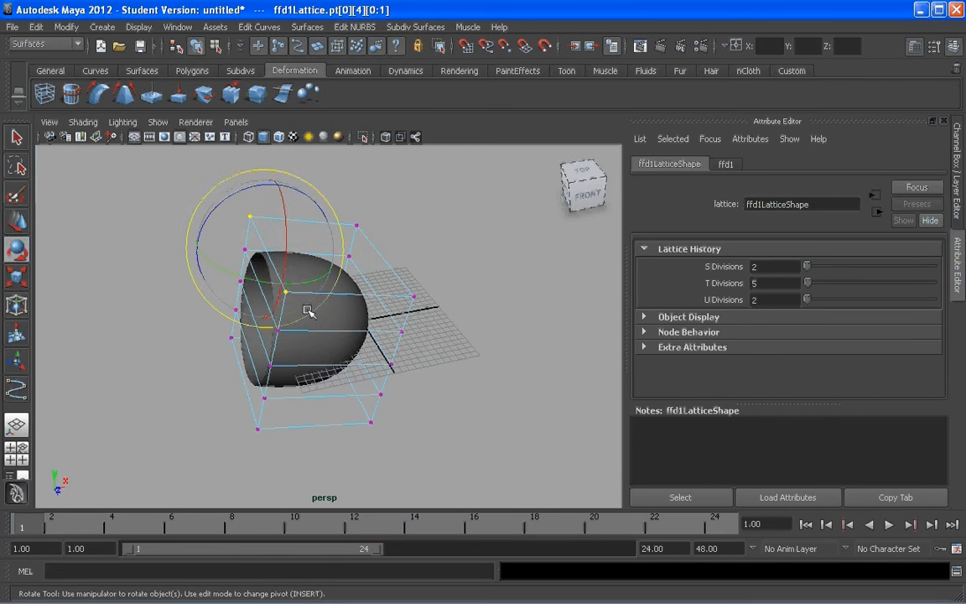
key("w")
left_click_drag(297, 295, 283, 275, "alt")
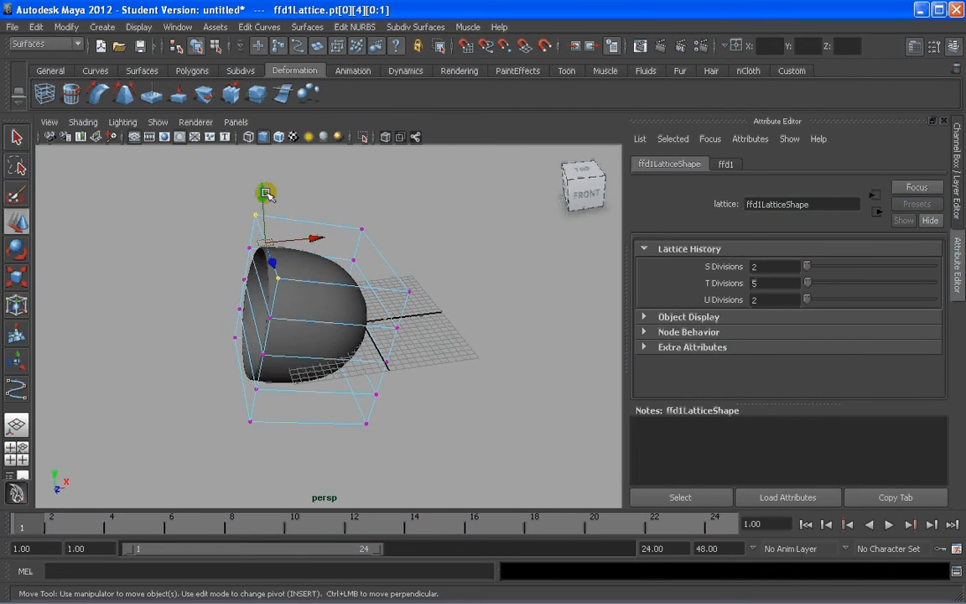
left_click_drag(265, 195, 265, 208)
Scale the two uppermost lattice points at the open end closer together along Z.
left_click_drag(290, 298, 414, 298, "alt")
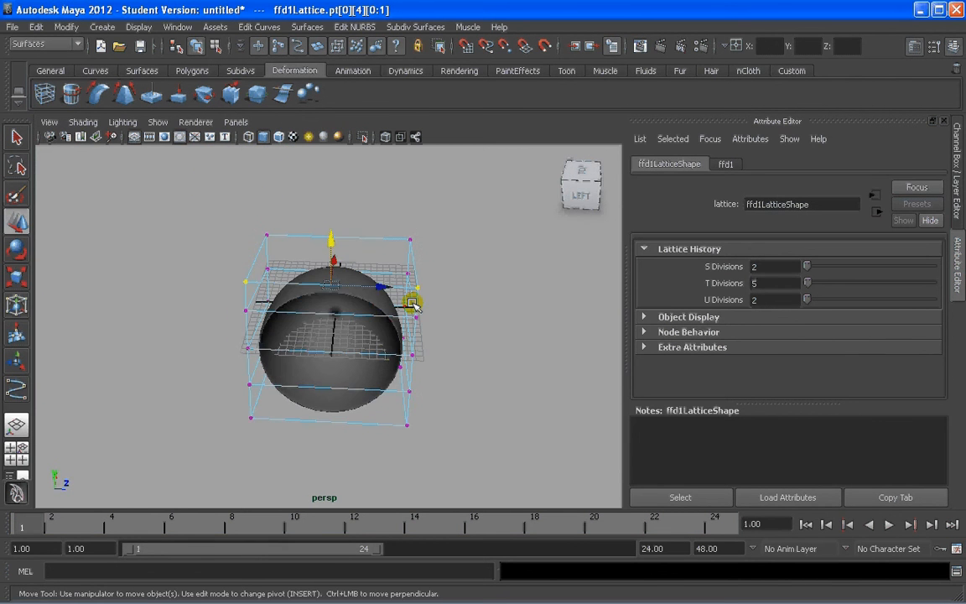
key("r")
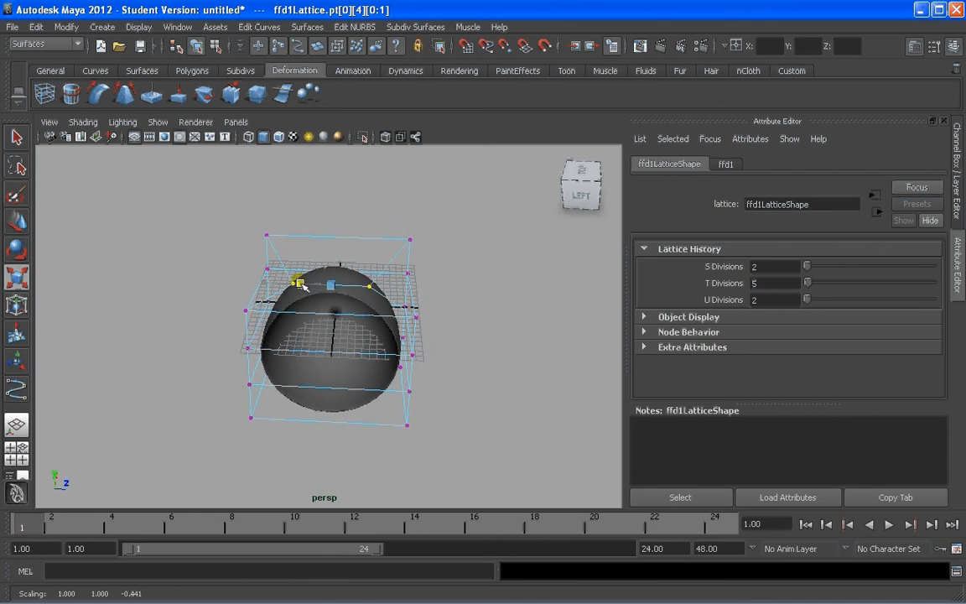
left_click_drag(367, 281, 264, 345, "alt")
Select the upper four lattice points at the open end and move them outward along X.
left_click_drag(213, 223, 307, 291)
left_click_drag(314, 296, 305, 302, "alt")
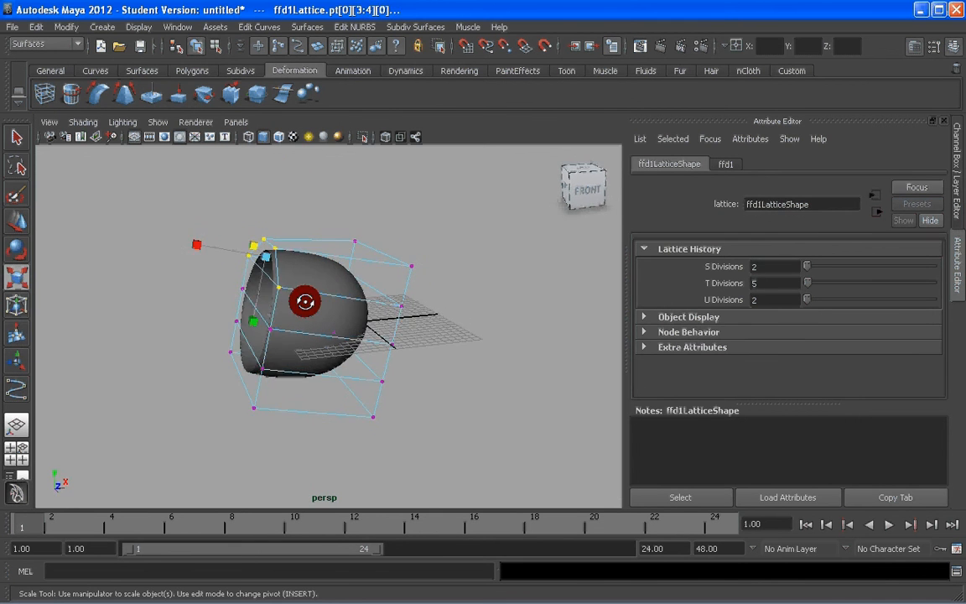
key("w")
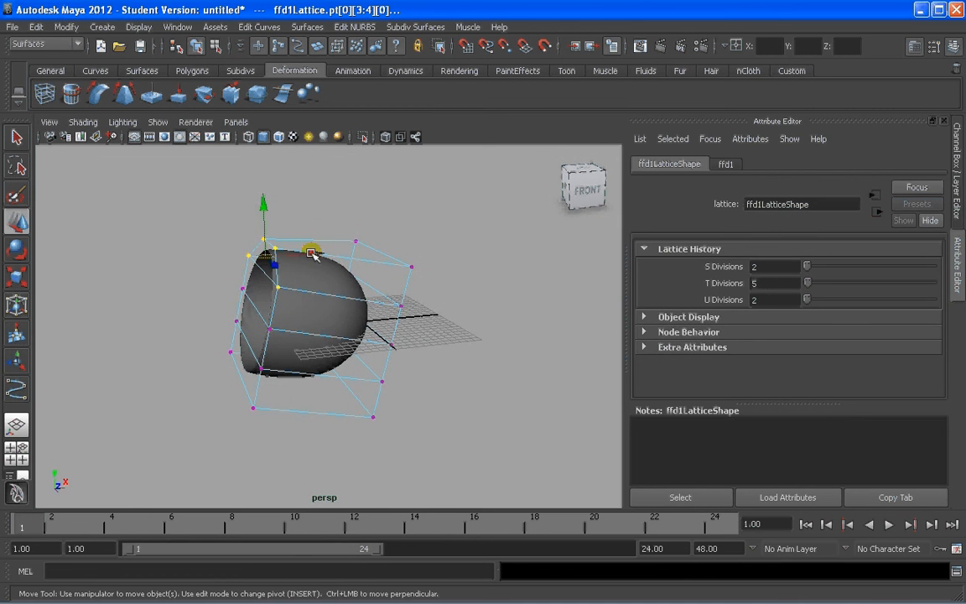
left_click_drag(260, 243, 352, 267)
Examine the deformed surface and its open rim from the side, front, and close up.
middle_click_drag(352, 267, 349, 308, "alt")
scroll(349, 309, "up", 5)
left_click_drag(349, 308, 378, 287, "alt")
middle_click_drag(378, 287, 337, 285, "alt")
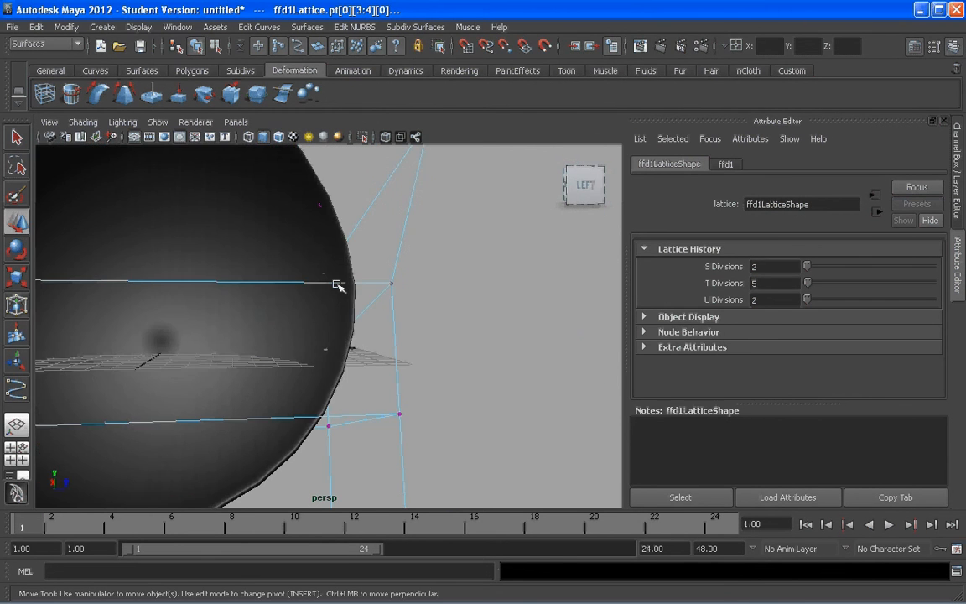
left_click_drag(337, 285, 280, 269, "alt")
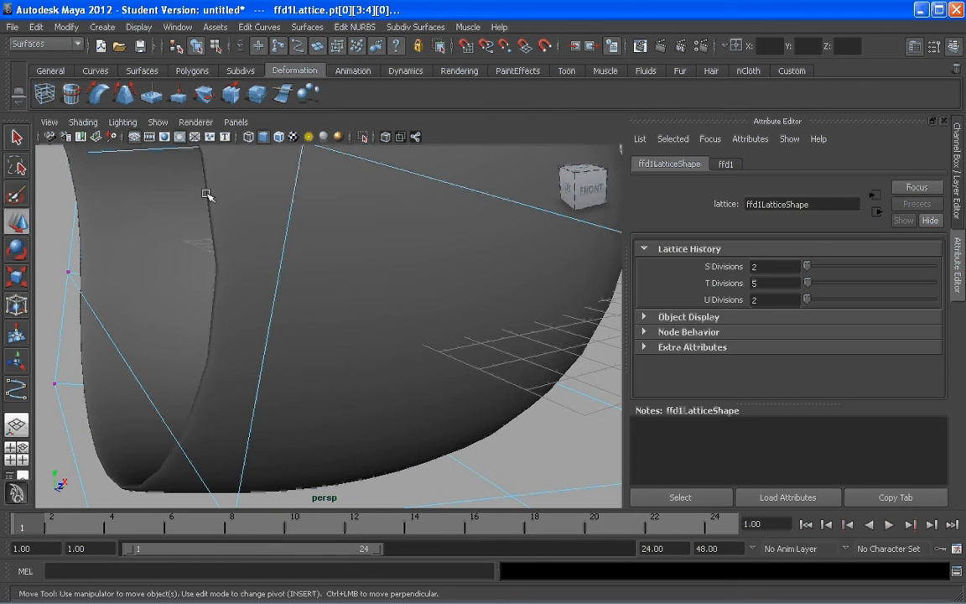
middle_click_drag(209, 370, 229, 359, "alt")
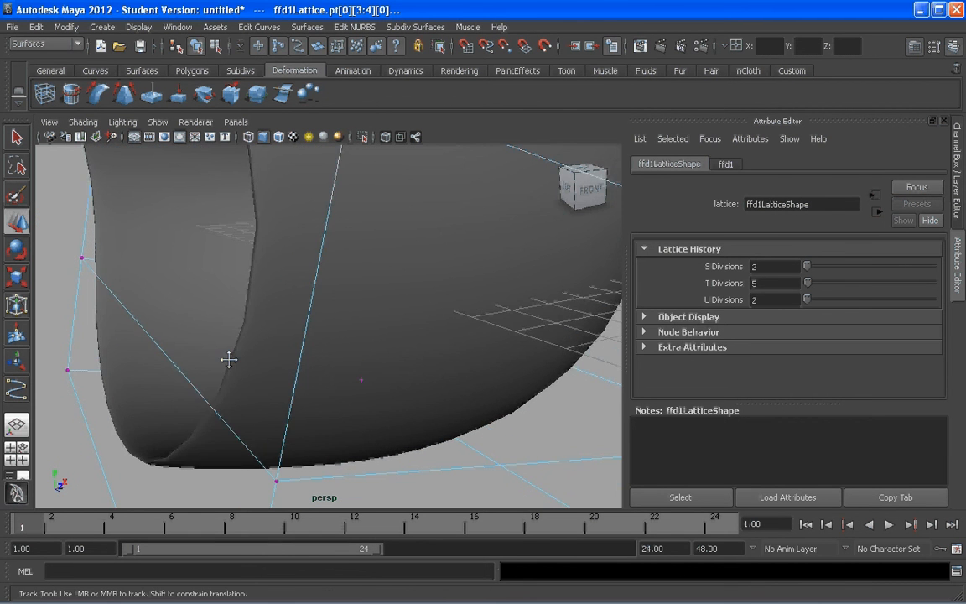
scroll(230, 359, "down", 4)
middle_click_drag(330, 272, 331, 326, "alt")
scroll(331, 326, "down", 4)
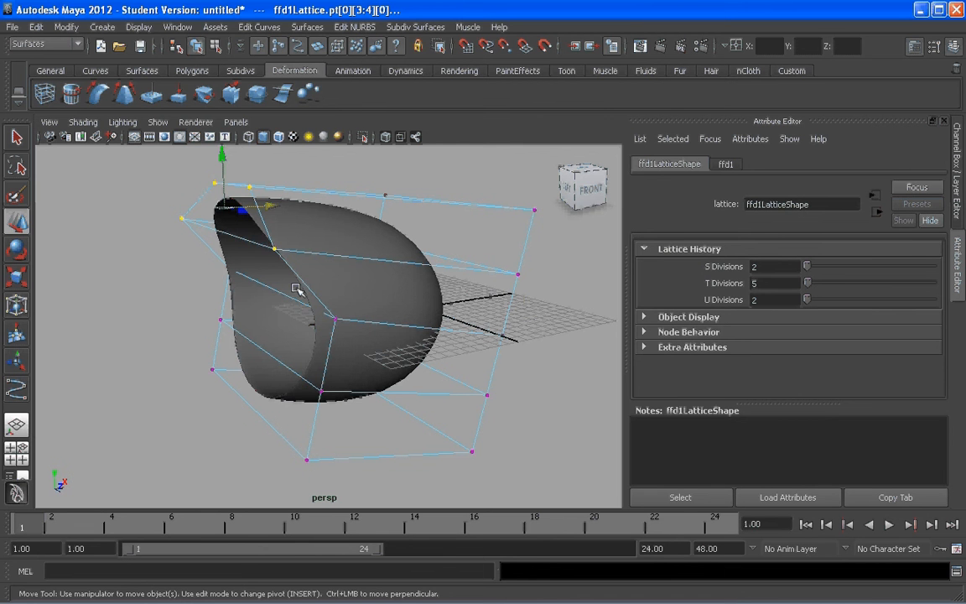
scroll(302, 300, "up", 2)
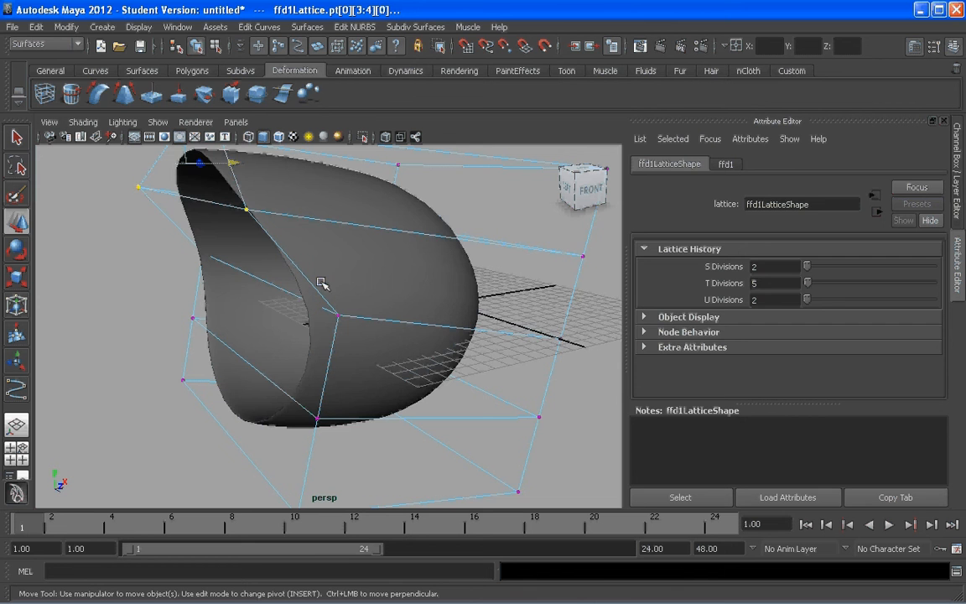
scroll(321, 281, "down", 2)
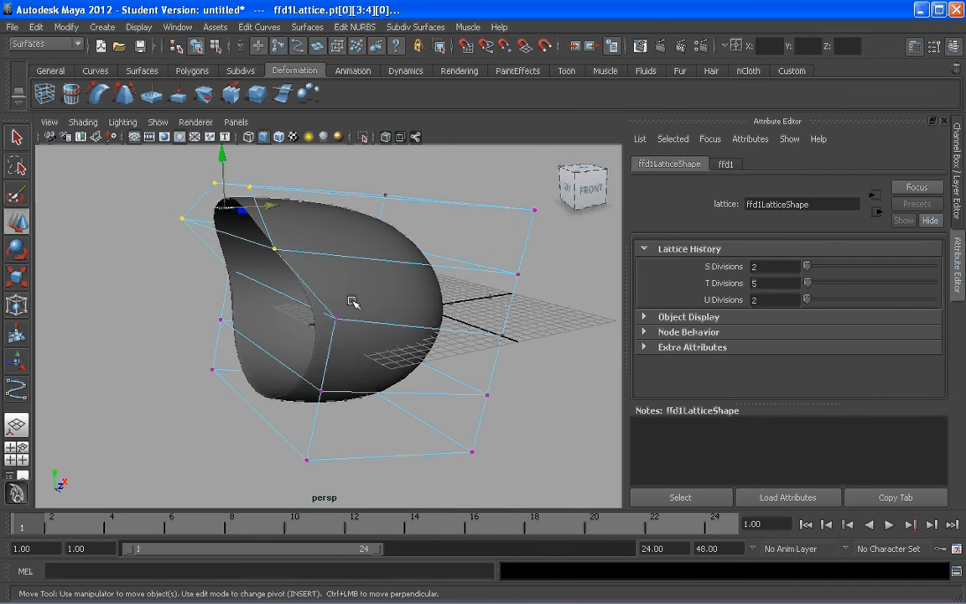